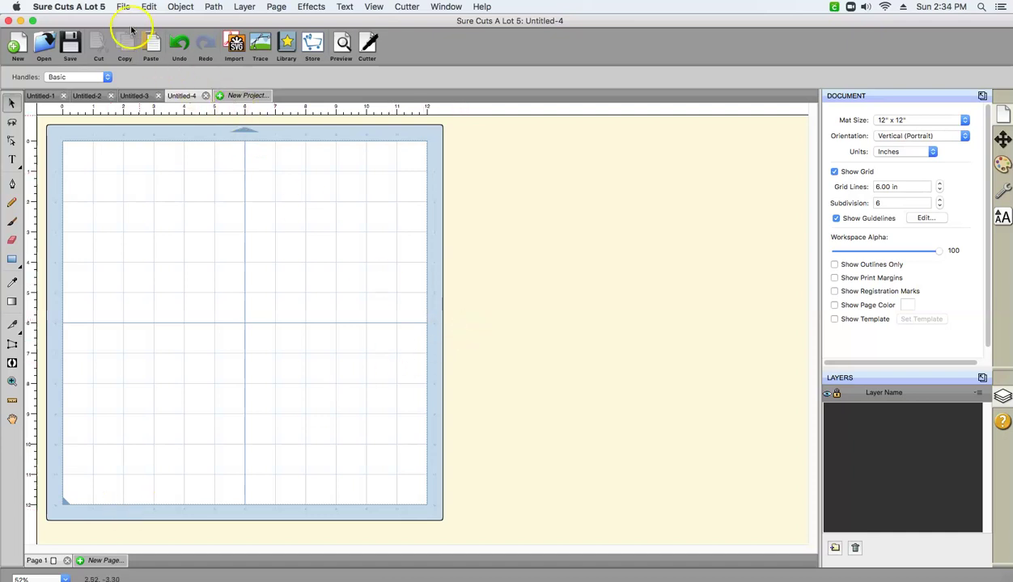
# Place the BHM Girl image, found by searching for "bhm" with the All Files format, and move it to the middle of the mat
pyautogui.click(126, 10)
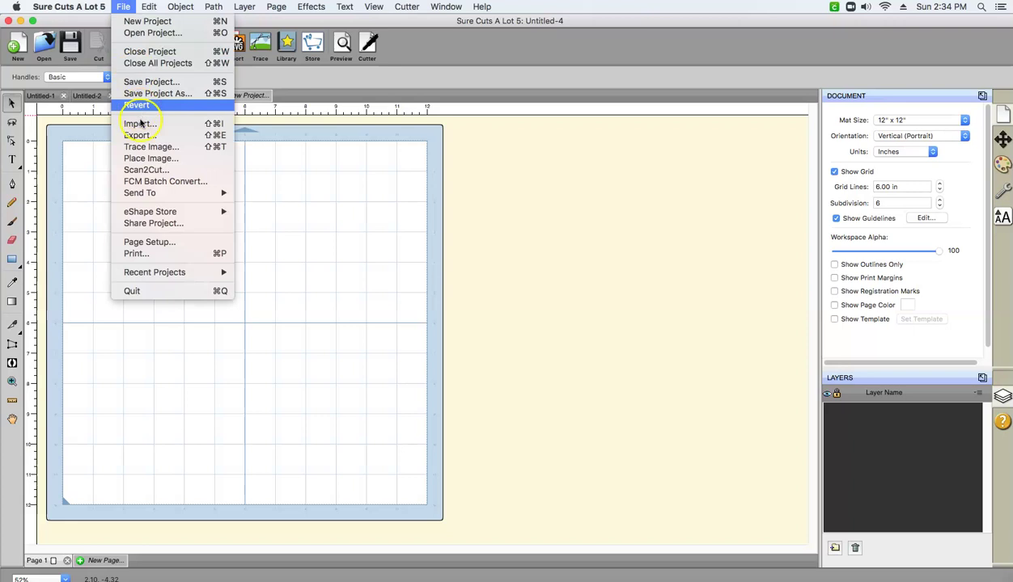
pyautogui.click(142, 159)
pyautogui.click(672, 101)
pyautogui.write('bhm')
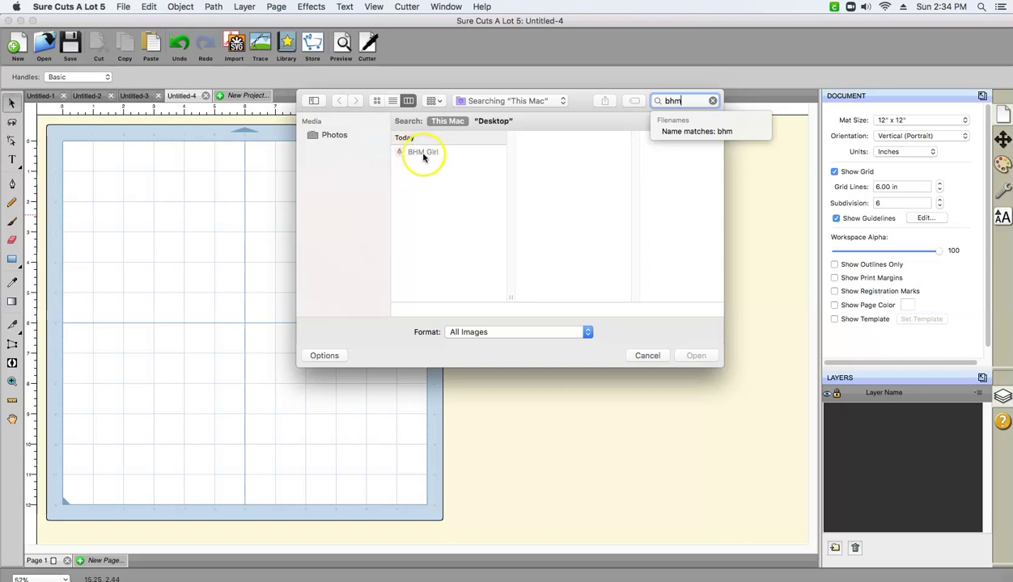
pyautogui.click(442, 177)
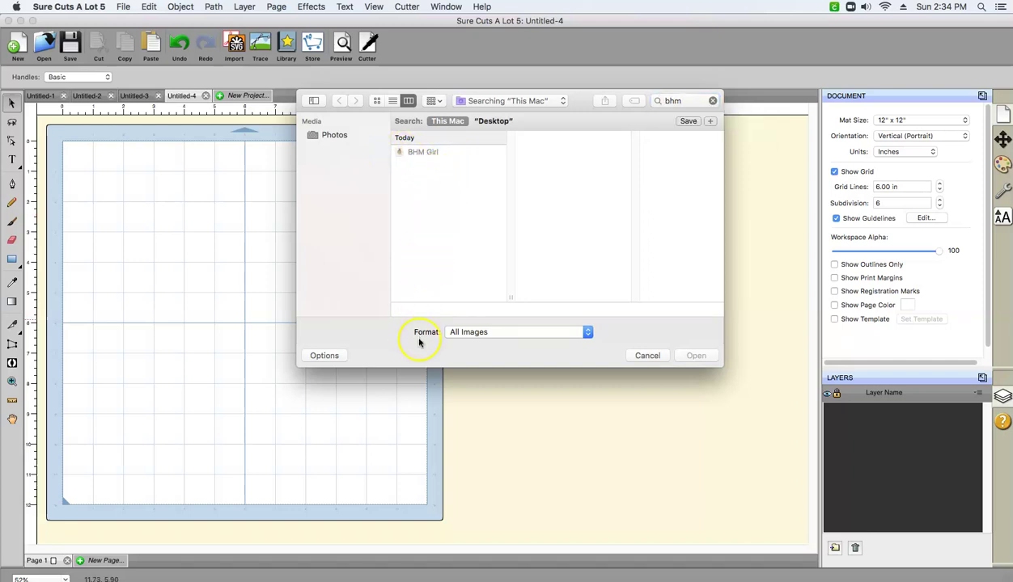
pyautogui.click(460, 338)
pyautogui.click(454, 386)
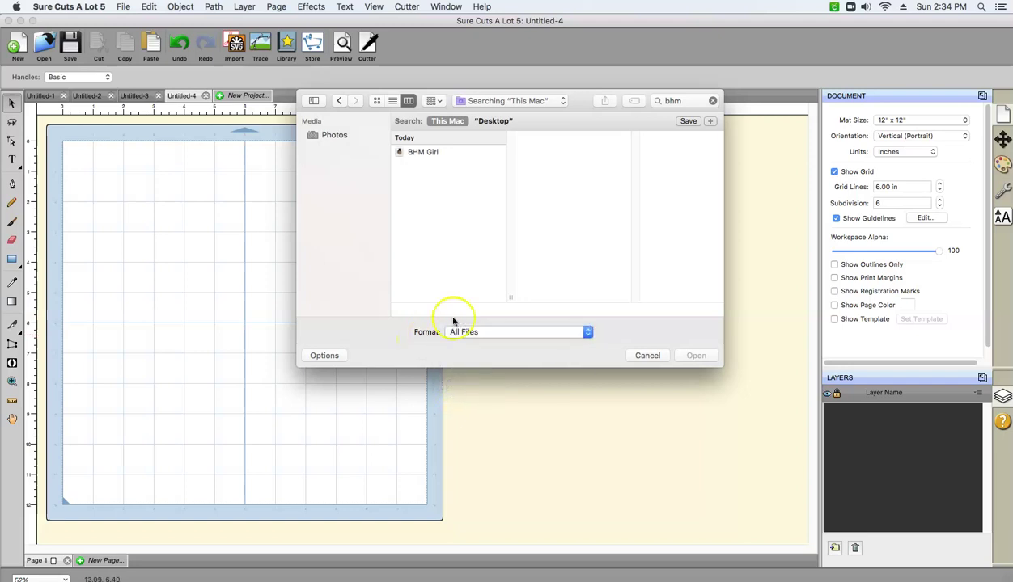
pyautogui.click(409, 153)
pyautogui.click(690, 357)
pyautogui.moveTo(251, 414); pyautogui.dragTo(211, 335)
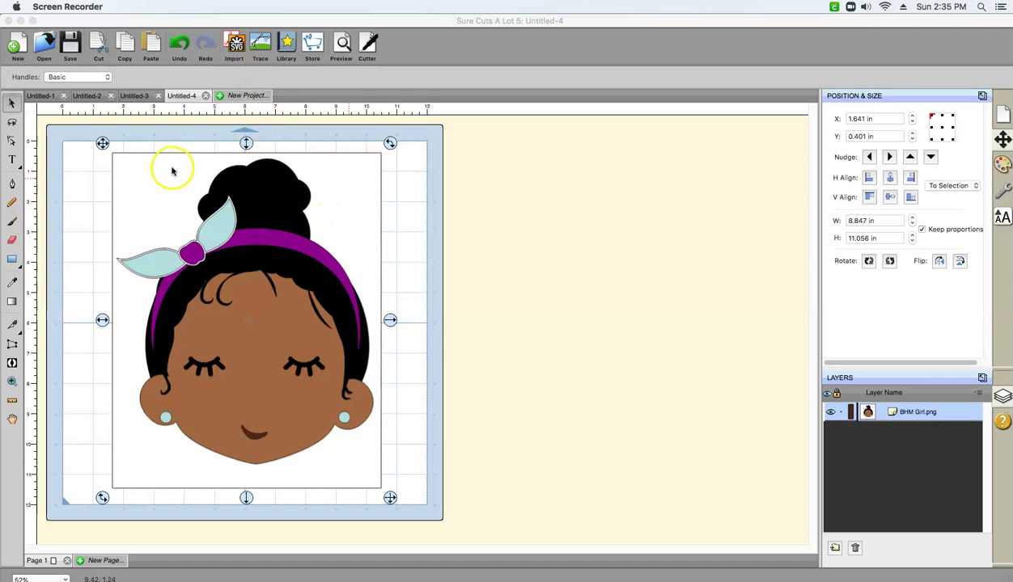
# Trace the brown face of the placed image in Single Color mode
pyautogui.click(129, 160)
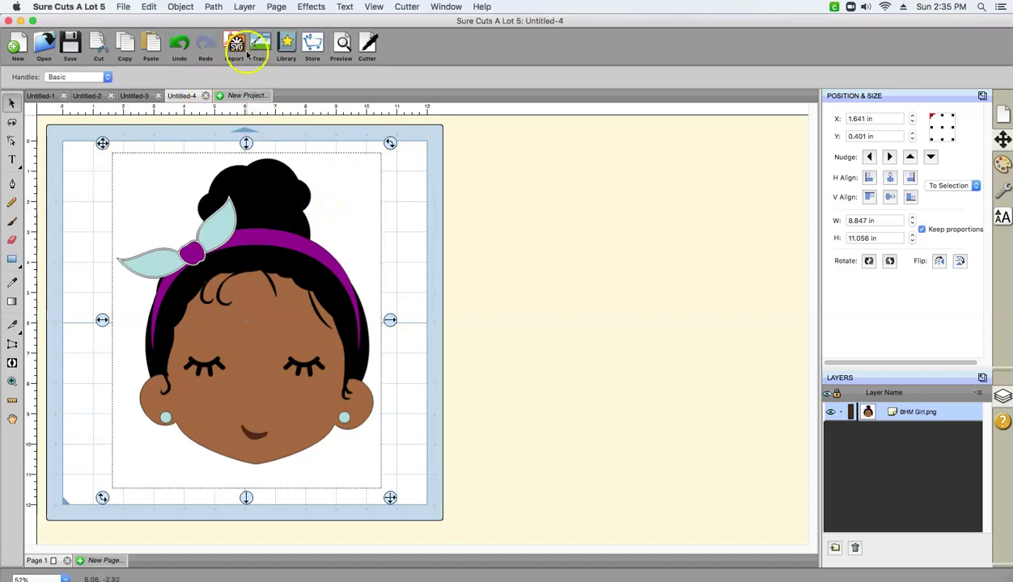
pyautogui.click(261, 47)
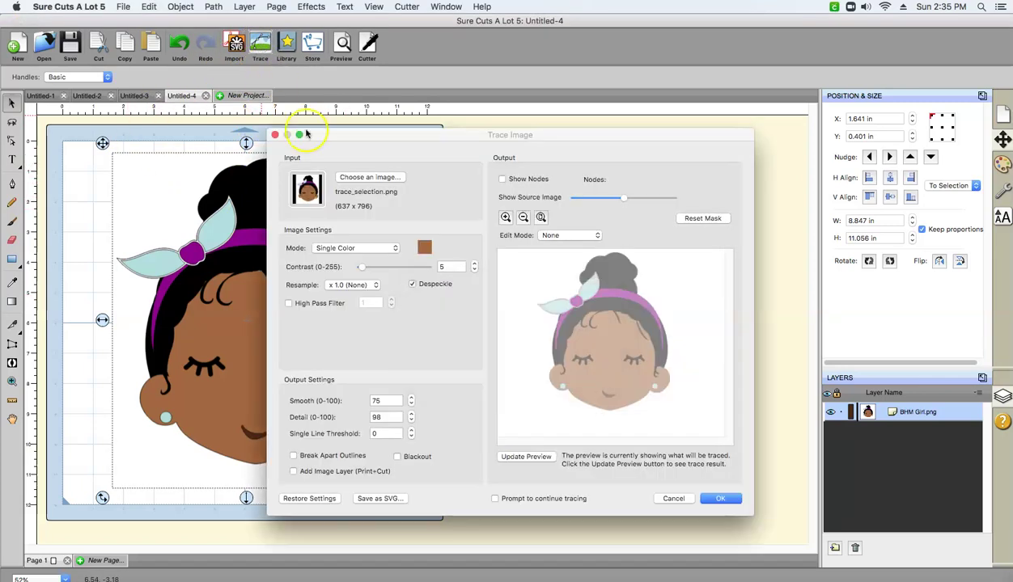
pyautogui.click(343, 248)
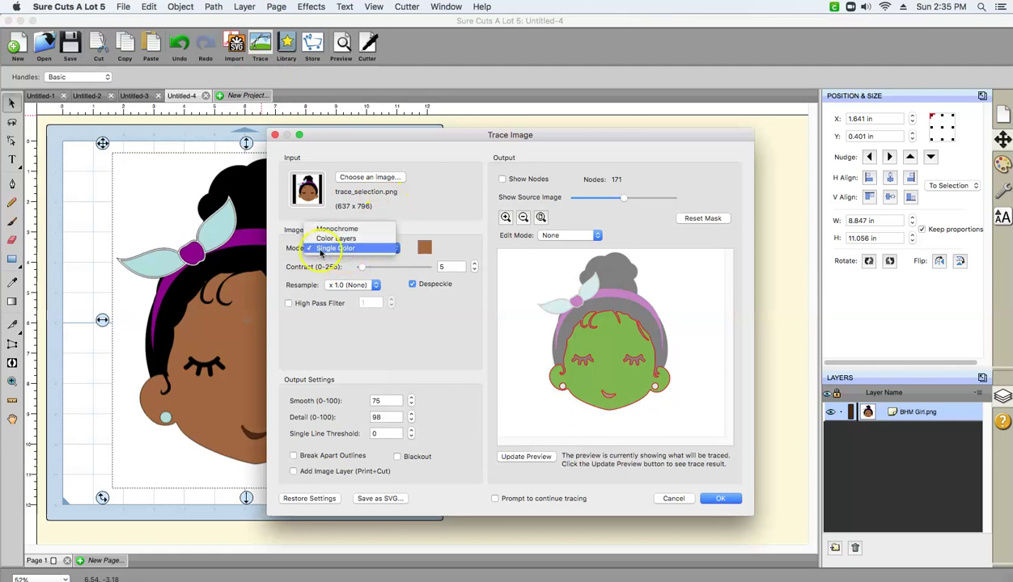
pyautogui.click(333, 249)
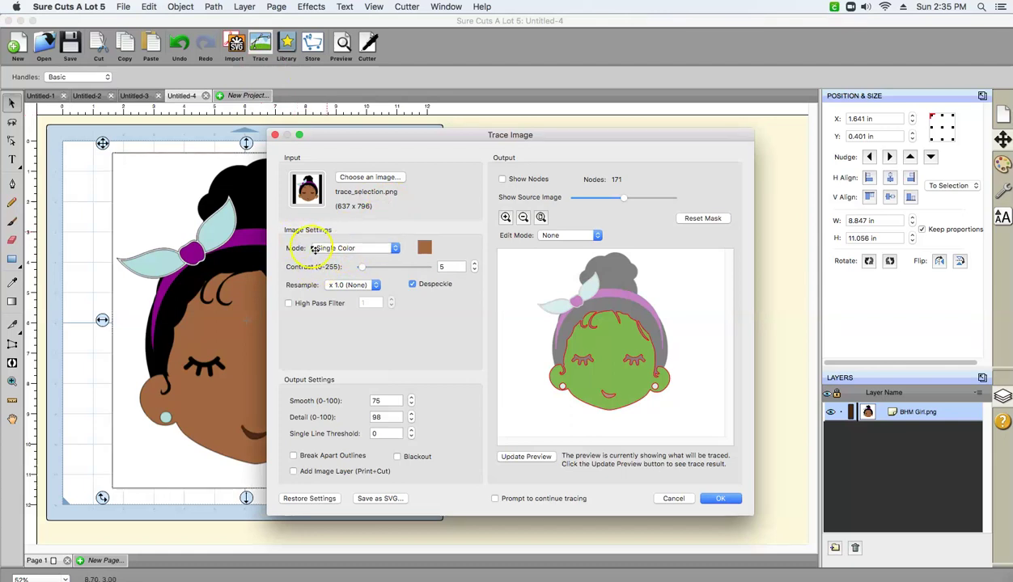
pyautogui.click(326, 250)
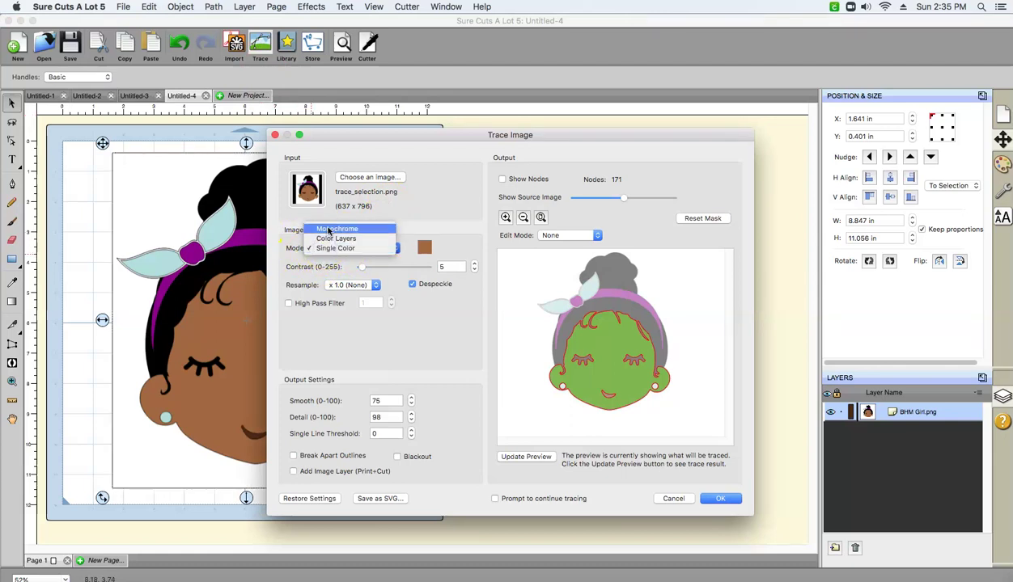
pyautogui.click(326, 250)
pyautogui.click(326, 248)
pyautogui.click(425, 249)
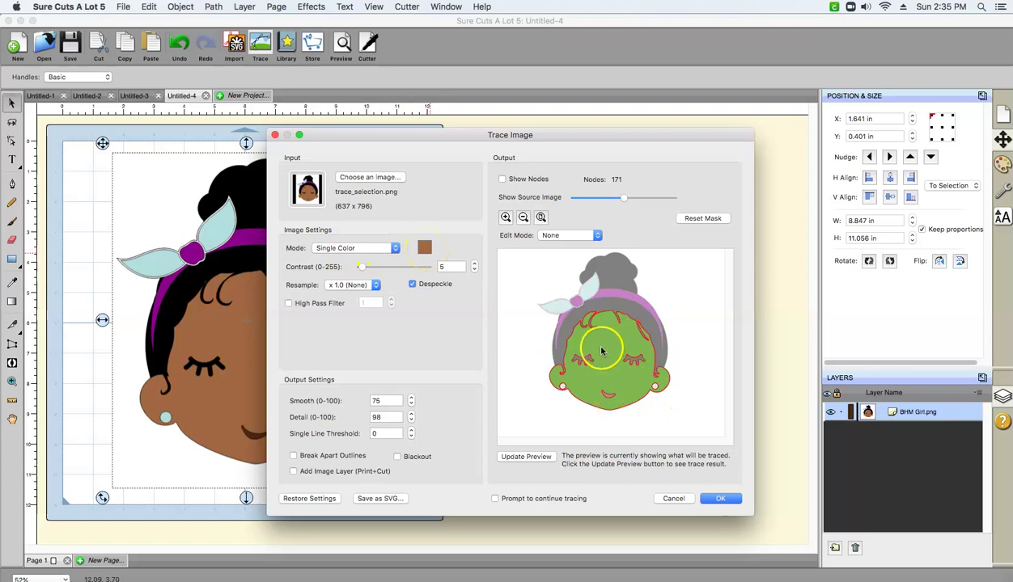
pyautogui.click(715, 503)
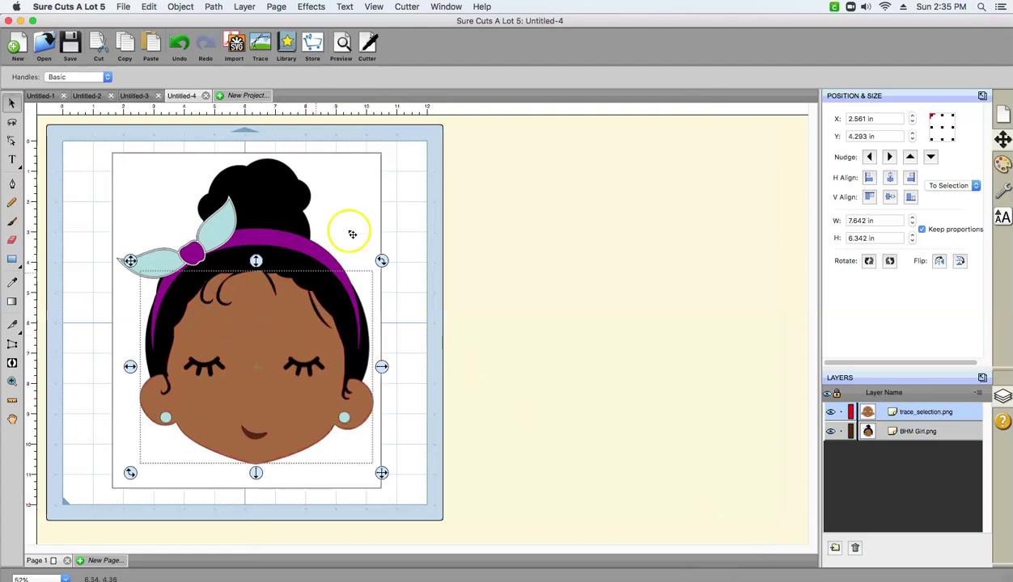
# Trace the black hair of the BHM Girl image as a separate single-color layer
pyautogui.click(324, 208)
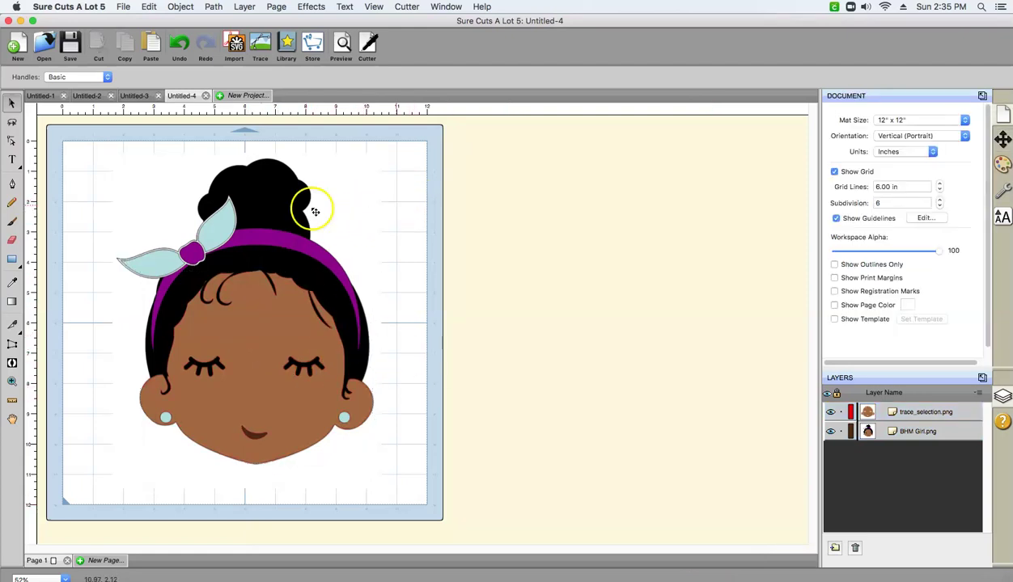
pyautogui.click(131, 163)
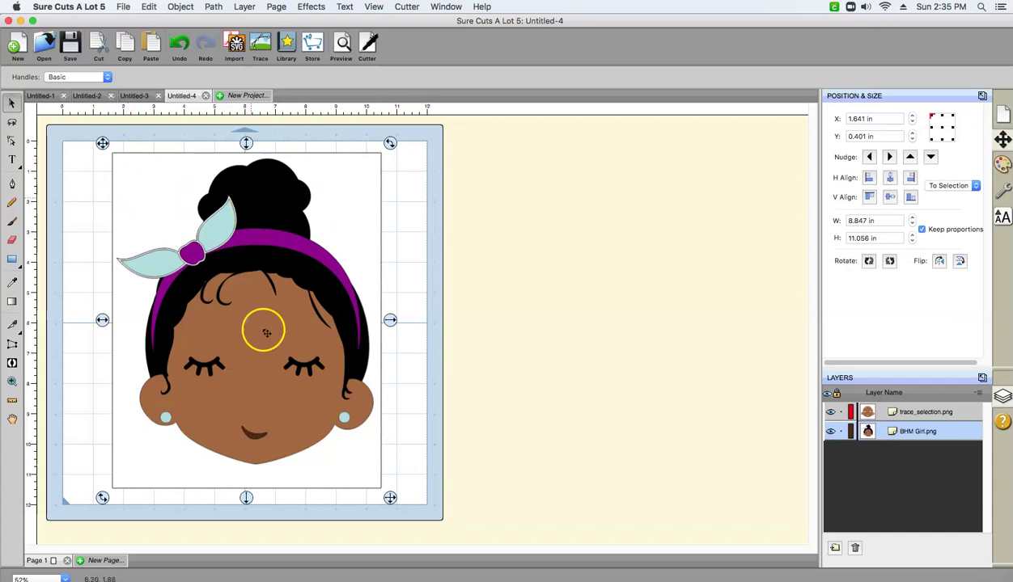
pyautogui.click(260, 56)
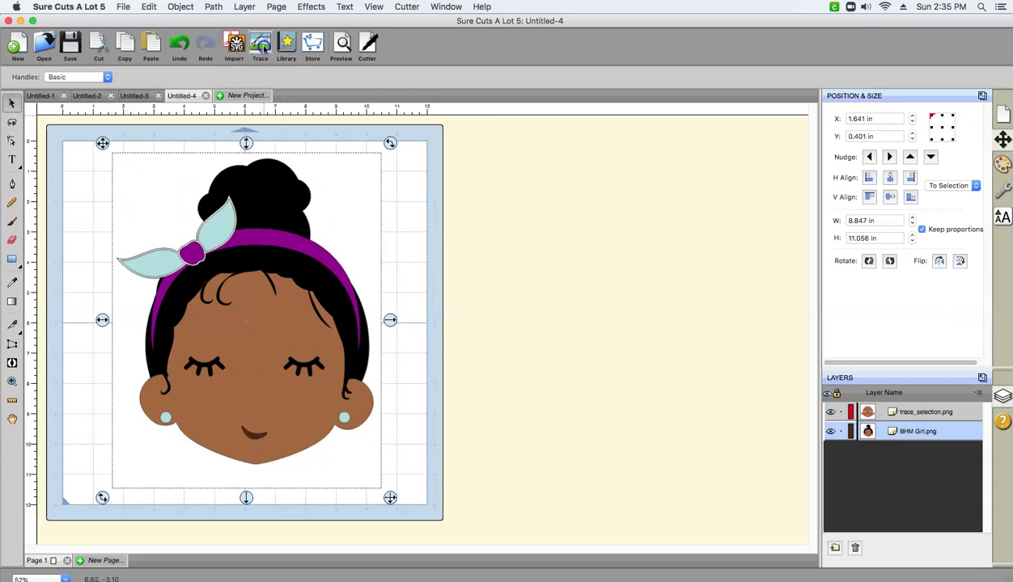
pyautogui.click(356, 180)
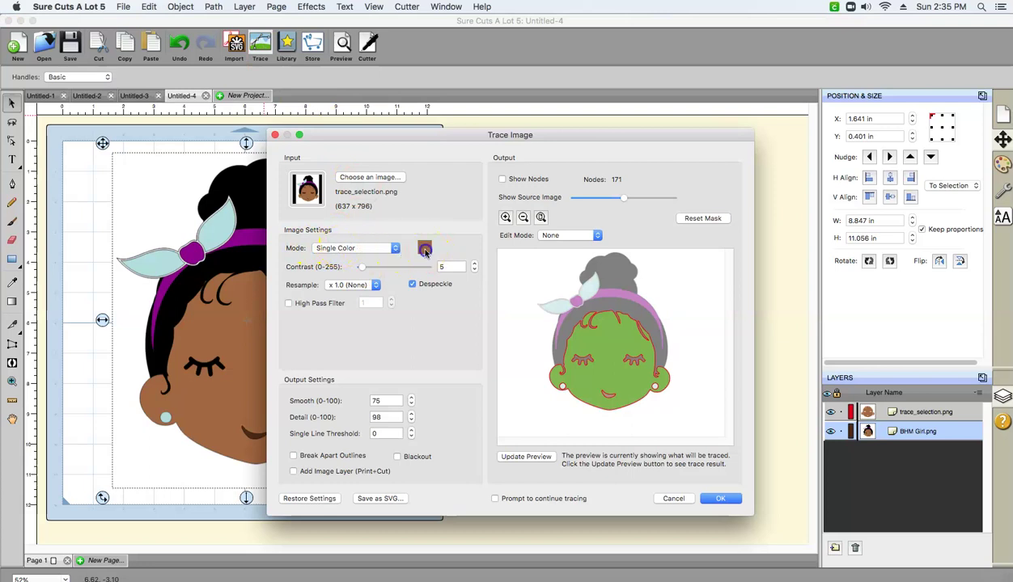
pyautogui.click(425, 249)
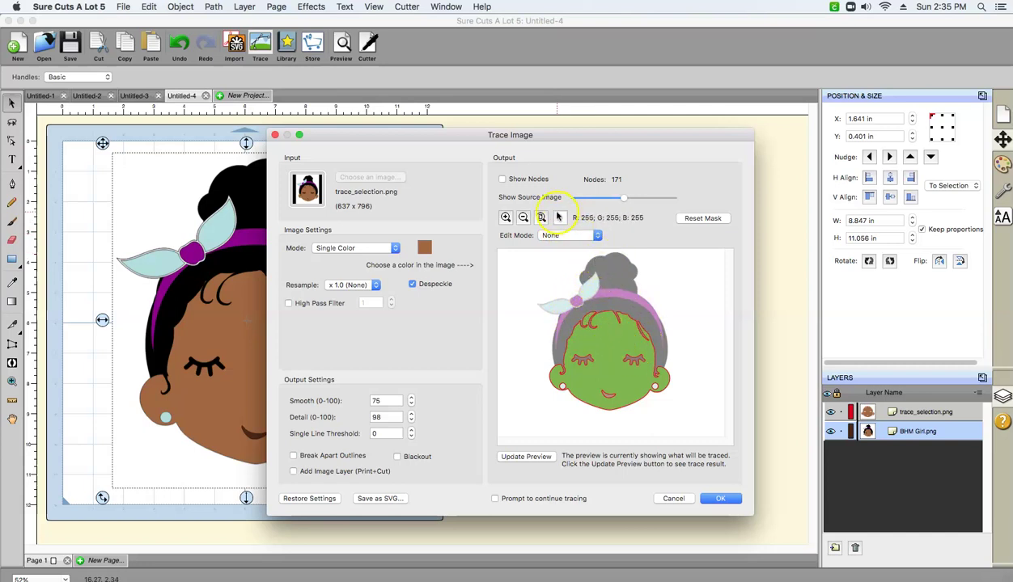
pyautogui.click(608, 279)
pyautogui.click(704, 498)
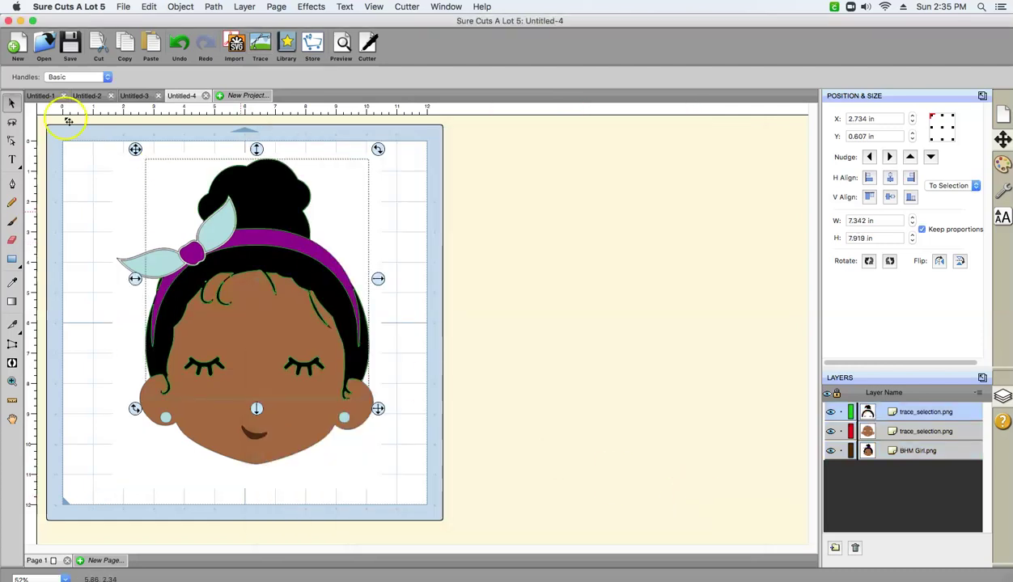
# Trace the purple headband of the BHM Girl image as its own single-color layer
pyautogui.click(123, 168)
pyautogui.click(260, 44)
pyautogui.click(425, 248)
pyautogui.click(566, 340)
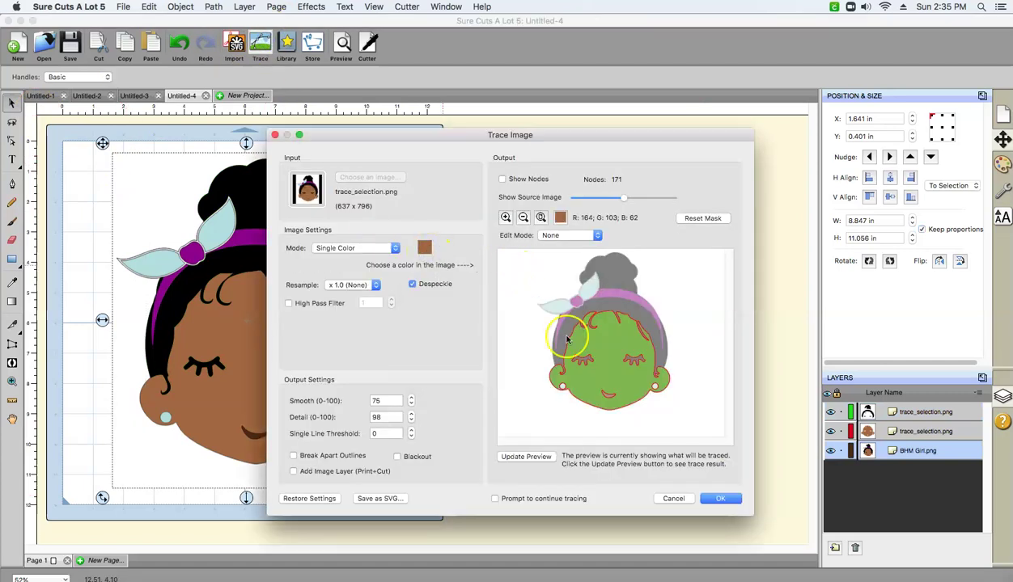
pyautogui.click(595, 289)
pyautogui.click(716, 500)
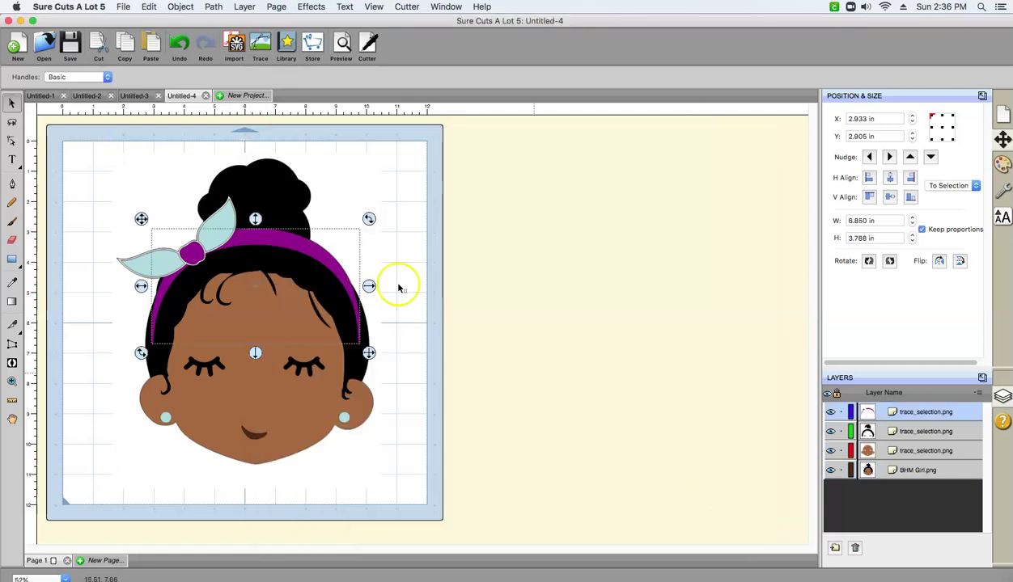
# Trace the light blue bow and earrings of the BHM Girl image as another single-color layer
pyautogui.click(132, 159)
pyautogui.click(260, 45)
pyautogui.click(423, 249)
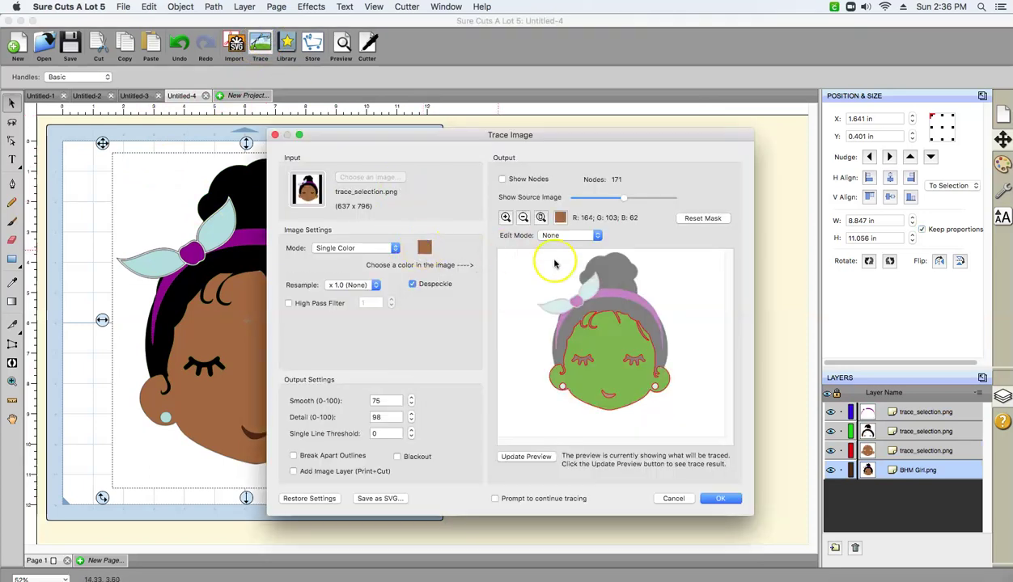
pyautogui.click(579, 285)
pyautogui.click(715, 501)
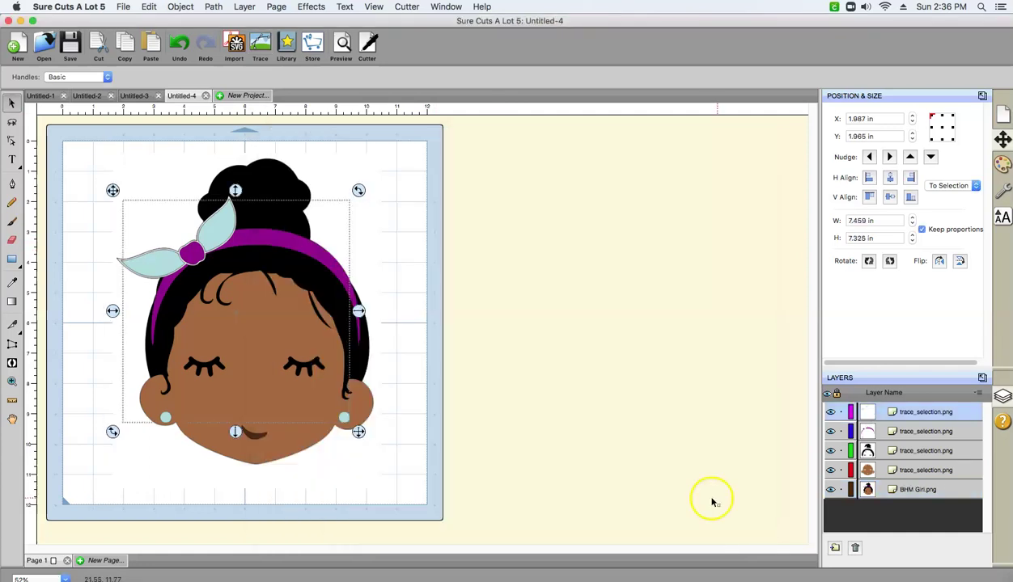
# Trace the dark brown mouth of the BHM Girl image as a single-color layer
pyautogui.click(249, 435)
pyautogui.moveTo(253, 437); pyautogui.dragTo(260, 412)
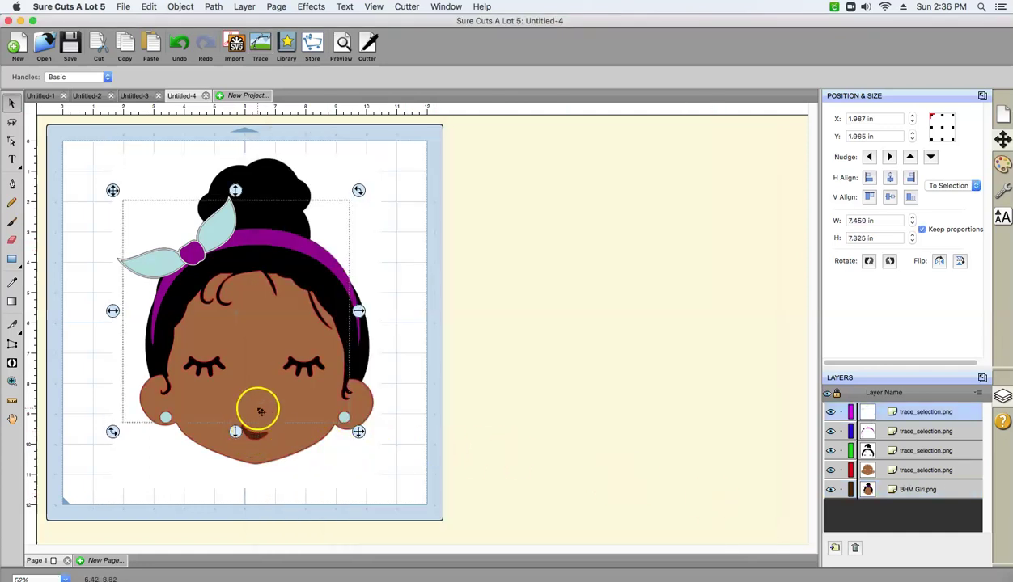
pyautogui.moveTo(136, 190); pyautogui.dragTo(125, 165)
pyautogui.click(261, 42)
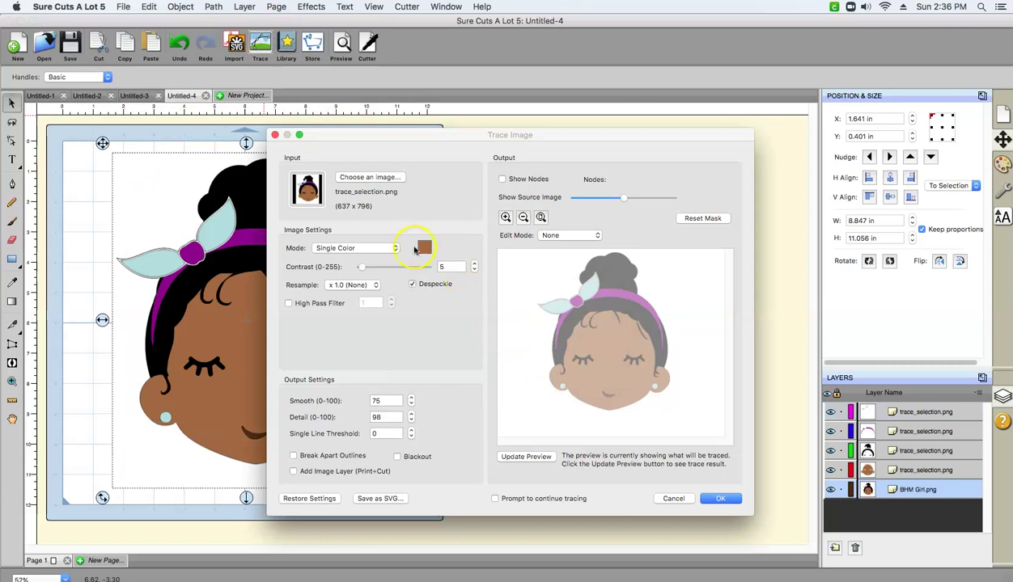
pyautogui.click(423, 247)
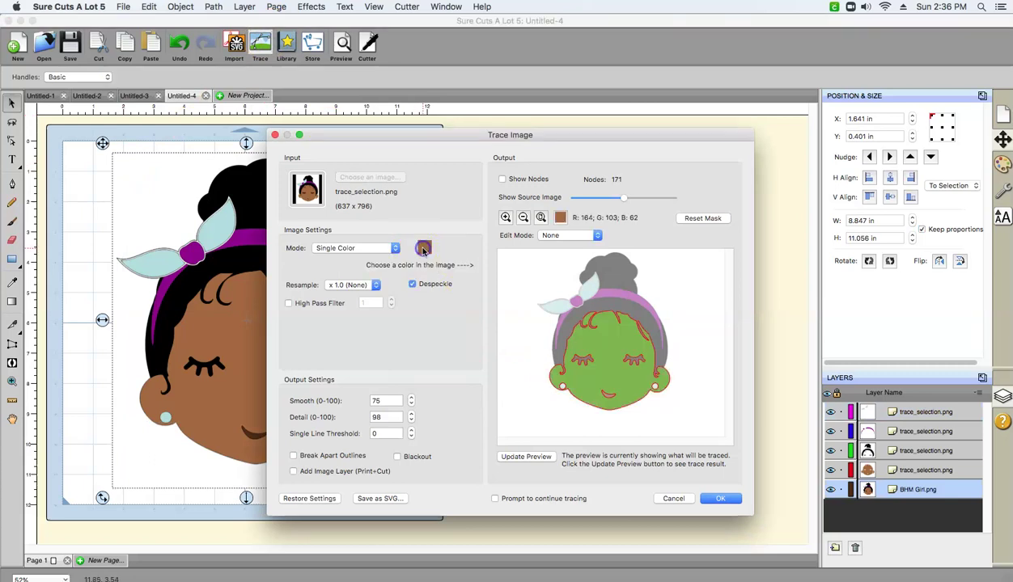
pyautogui.click(610, 399)
pyautogui.click(715, 499)
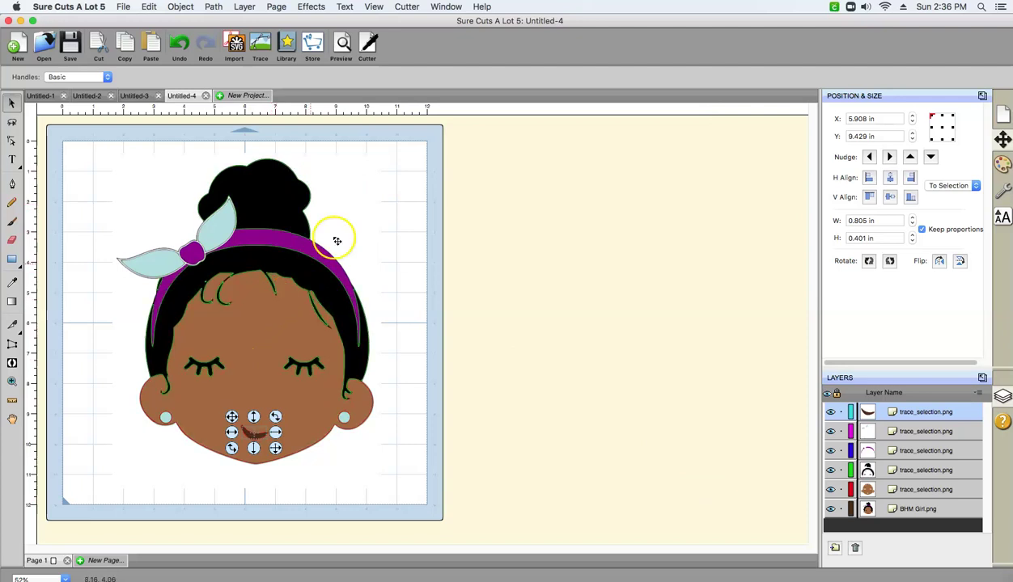
# Move the original BHM Girl image off the traced shapes and delete it
pyautogui.moveTo(340, 219); pyautogui.dragTo(639, 218)
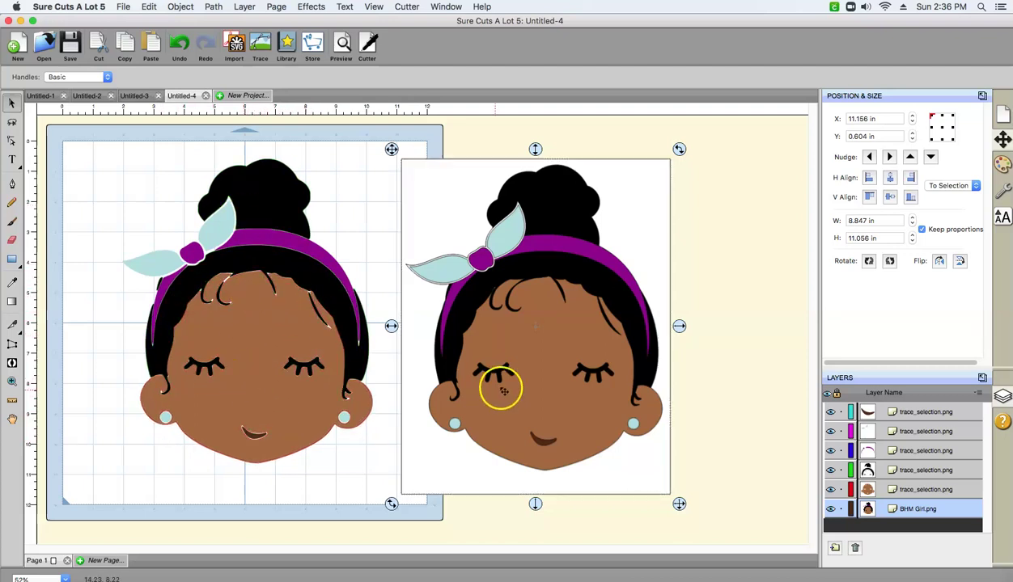
pyautogui.press('Delete')
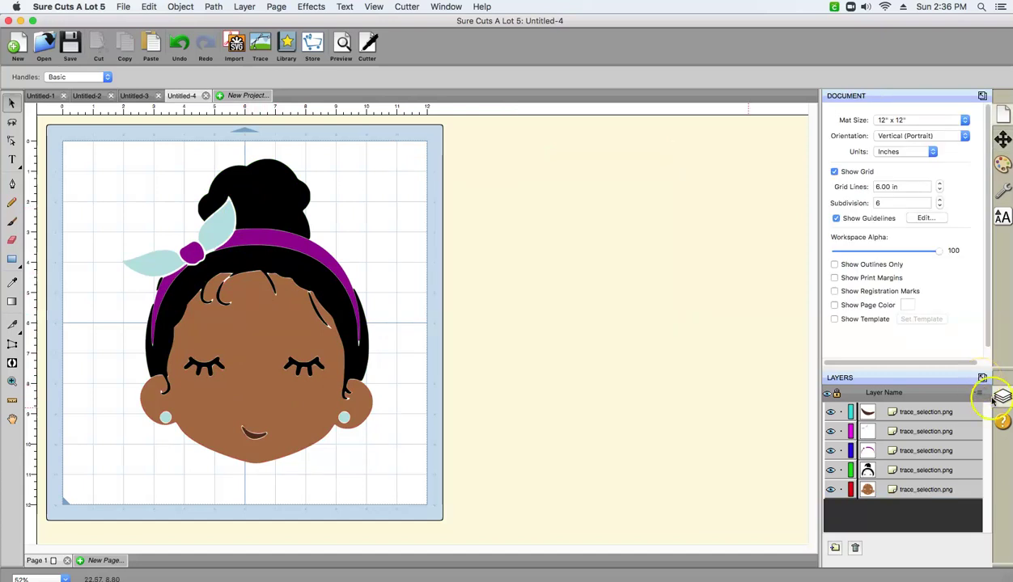
pyautogui.click(1002, 422)
pyautogui.click(982, 380)
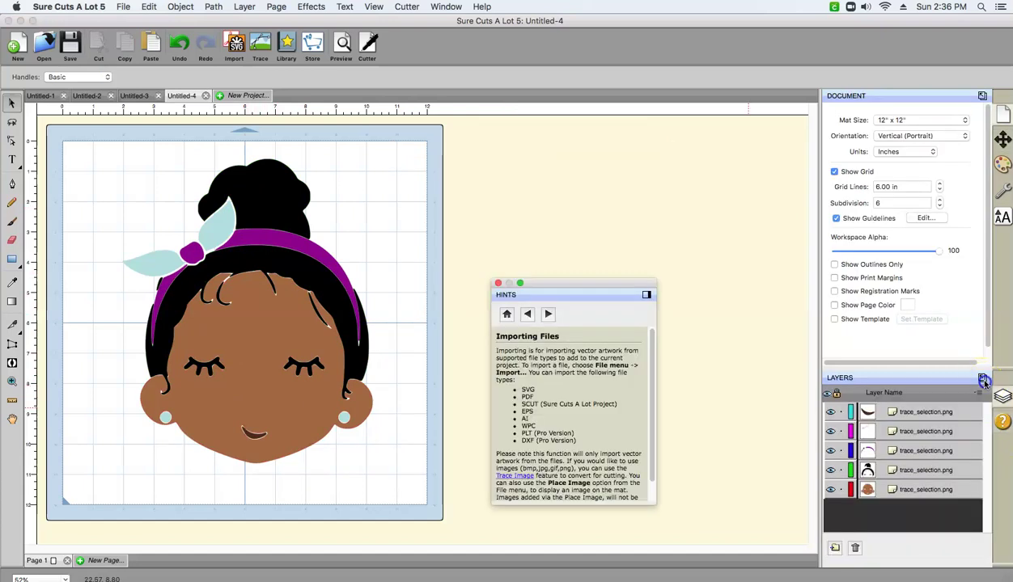
pyautogui.moveTo(656, 297); pyautogui.dragTo(670, 296)
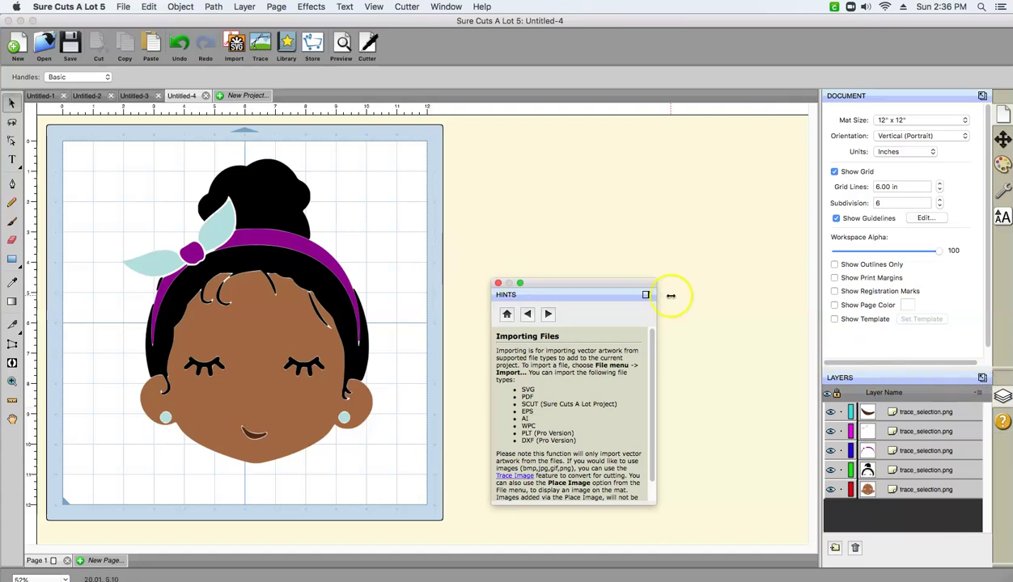
pyautogui.click(648, 296)
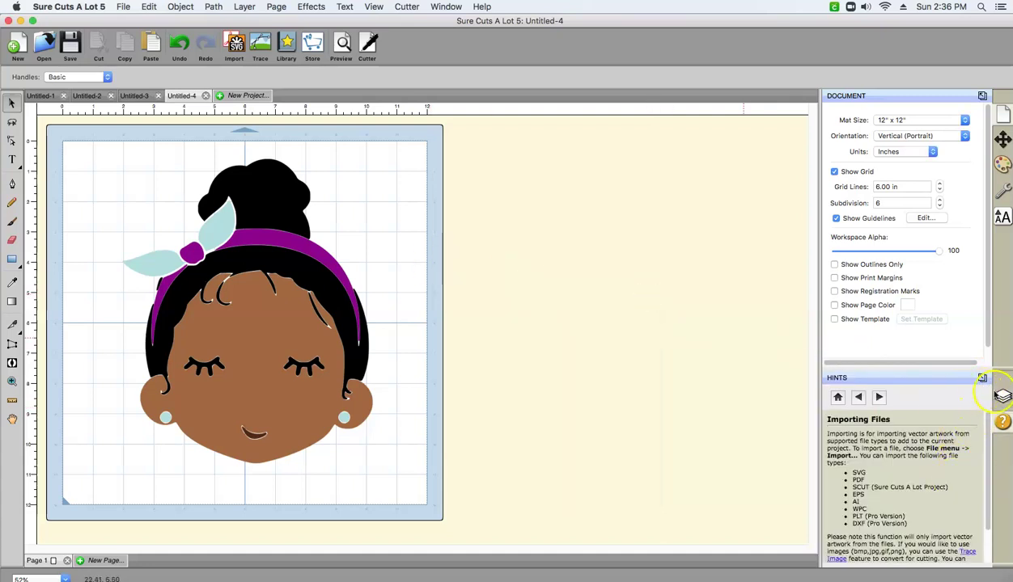
# Detach the Layers panel into a floating window and lengthen it slightly
pyautogui.click(983, 394)
pyautogui.click(982, 378)
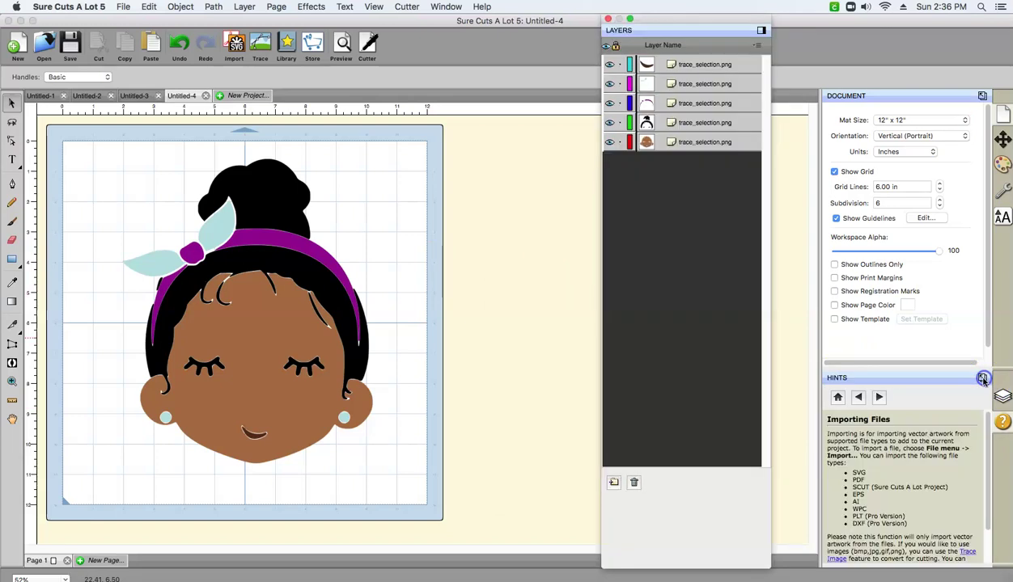
pyautogui.moveTo(675, 529); pyautogui.dragTo(718, 573)
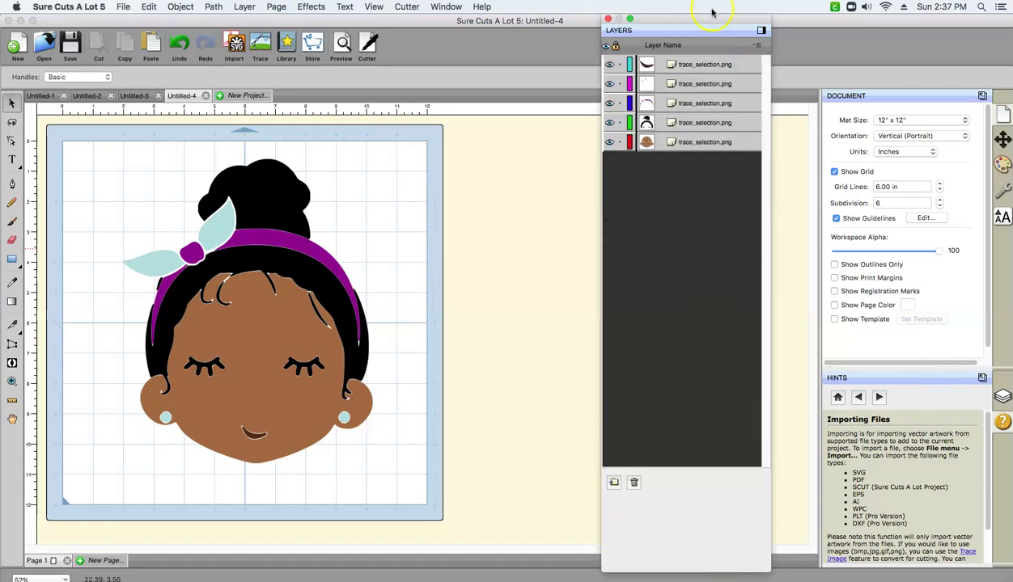
# Detach the Document, Position & Size, and Fill & Stroke panels into floating windows
pyautogui.click(984, 95)
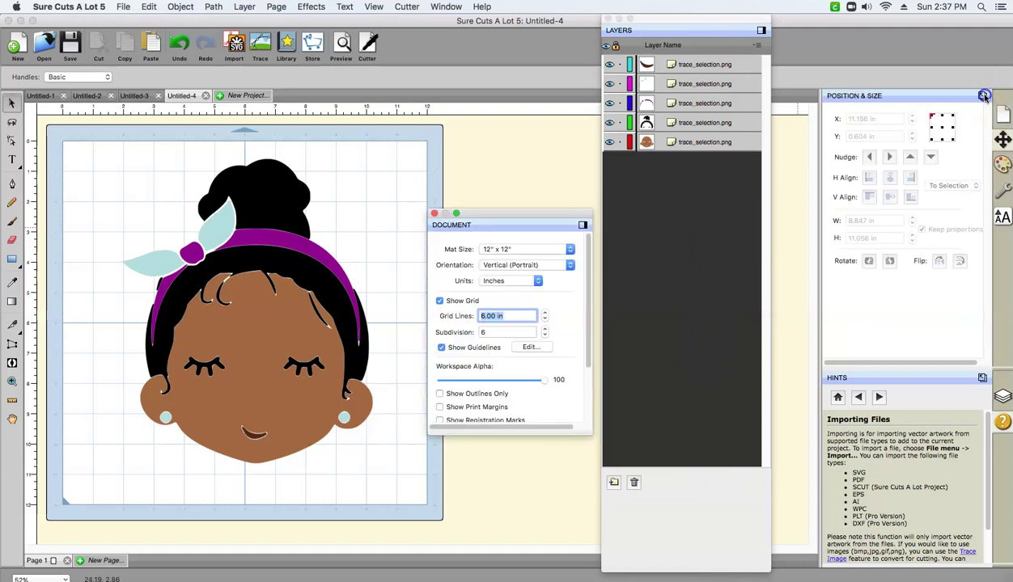
pyautogui.click(983, 96)
pyautogui.click(983, 95)
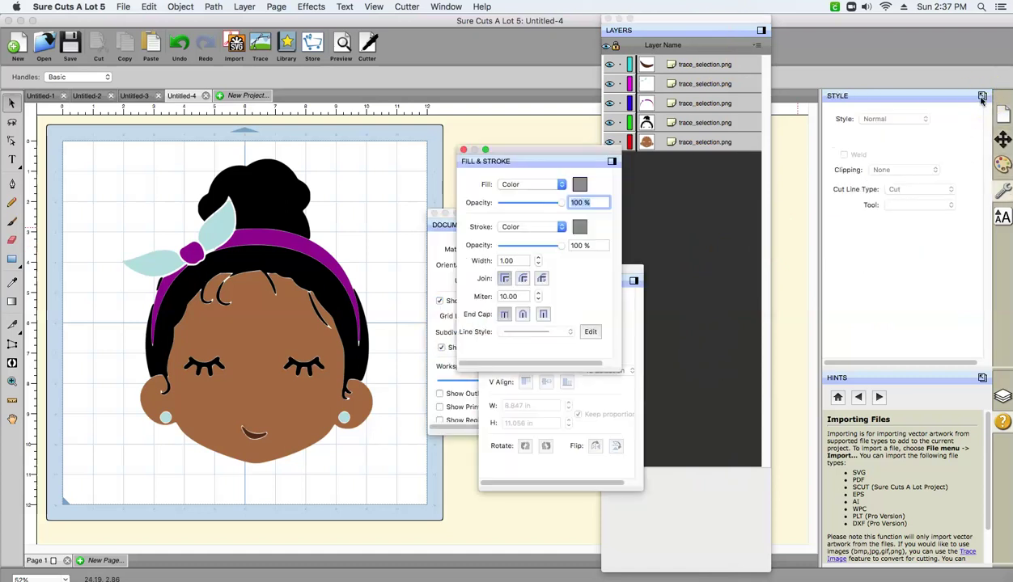
# Move the floating Fill & Stroke panel up beside the Layers panel and dock the Position & Size and Document panels
pyautogui.moveTo(532, 151)
pyautogui.mouseDown()
pyautogui.moveTo(491, 20)
pyautogui.moveTo(502, 22)
pyautogui.mouseUp()
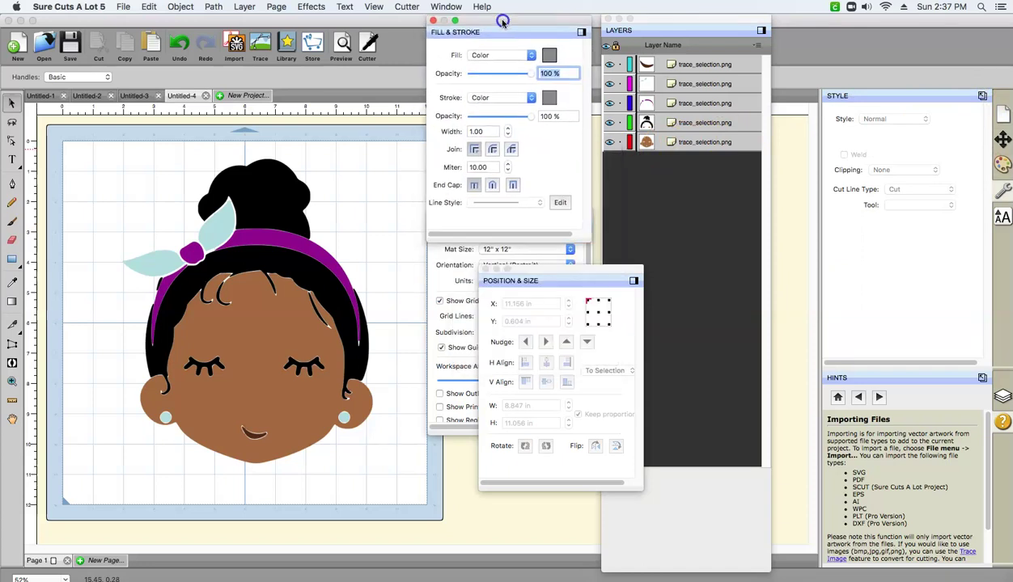
pyautogui.click(627, 279)
pyautogui.click(633, 280)
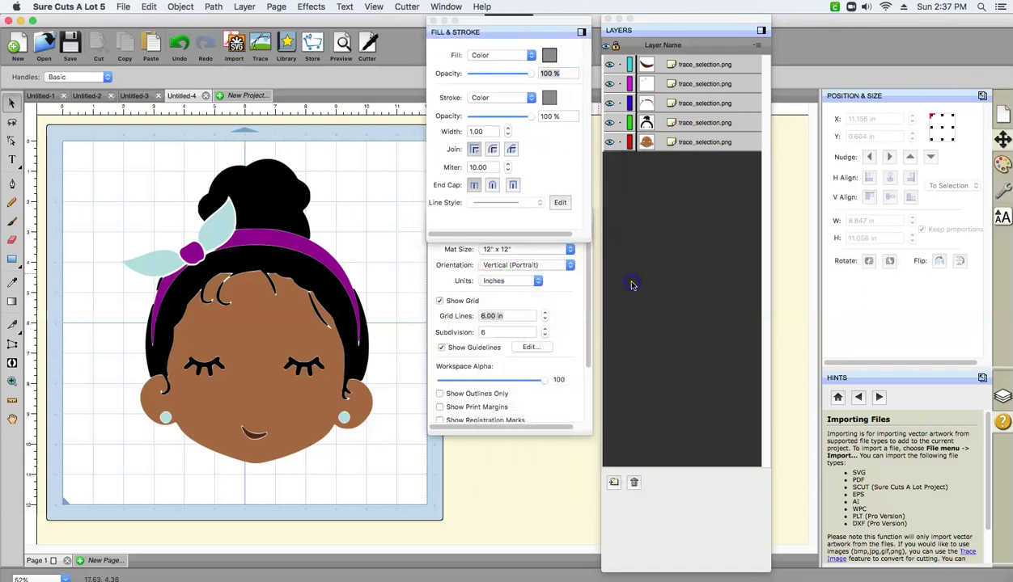
pyautogui.click(566, 283)
pyautogui.click(581, 219)
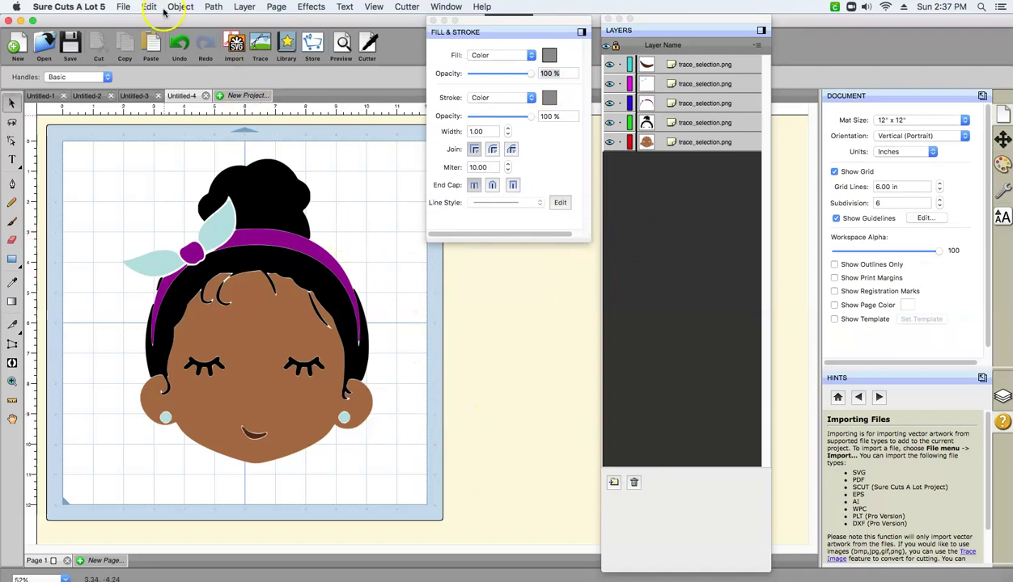
# Add a black shadow layer around all the traced shapes, with its size reduced from the default
pyautogui.click(152, 6)
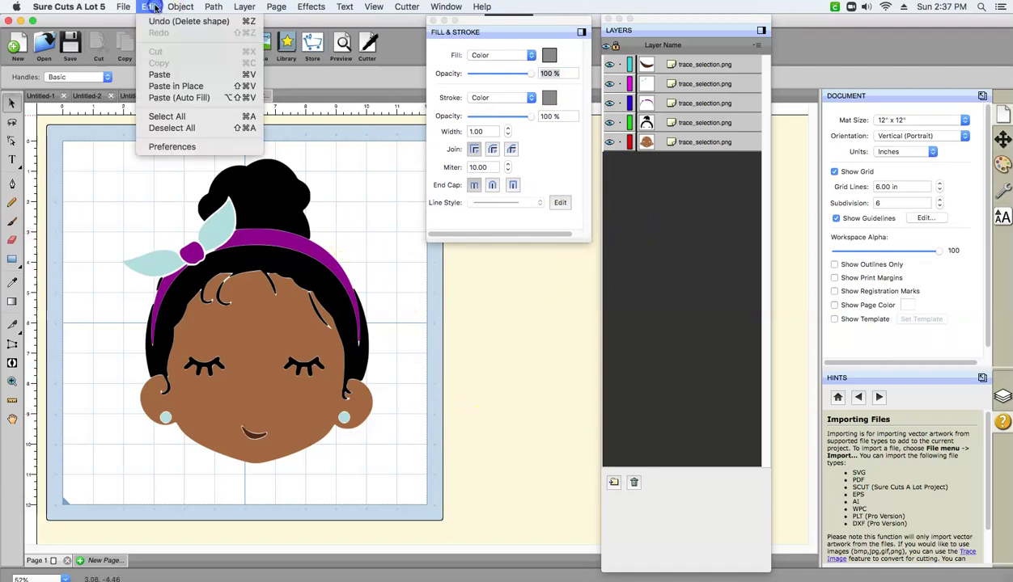
pyautogui.click(162, 116)
pyautogui.click(215, 209)
pyautogui.rightClick(259, 281)
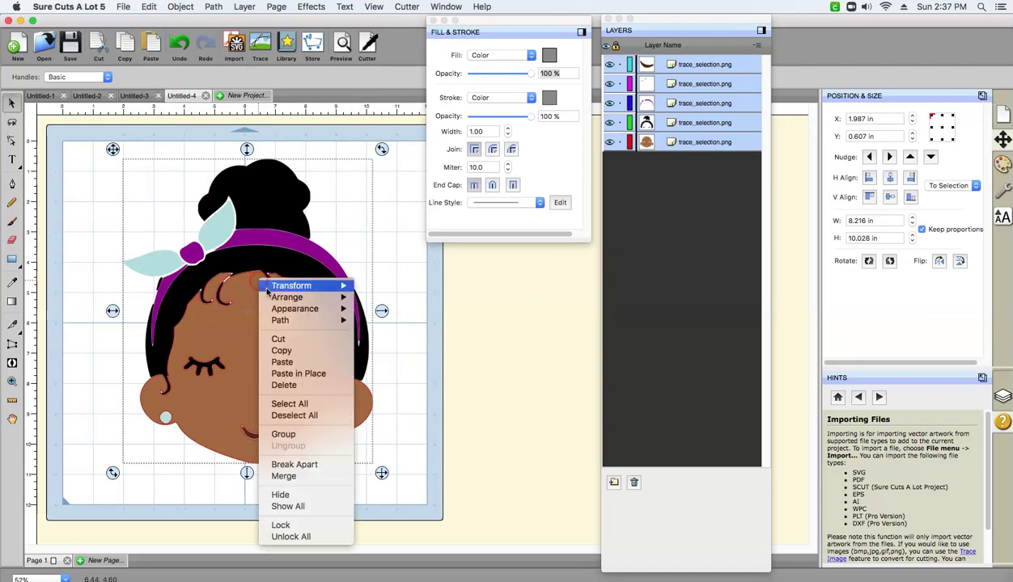
pyautogui.moveTo(279, 310)
pyautogui.click(390, 309)
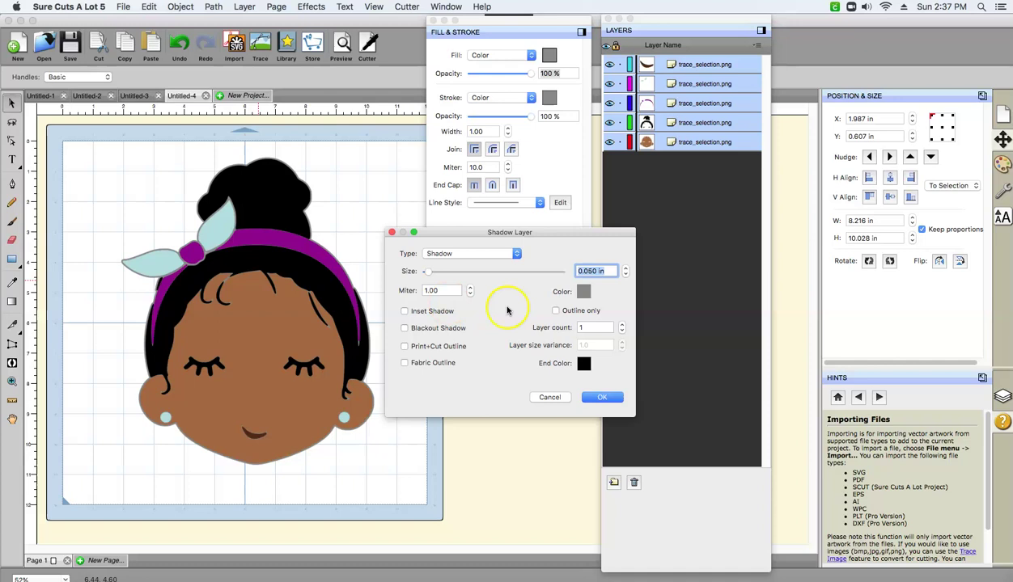
pyautogui.click(583, 292)
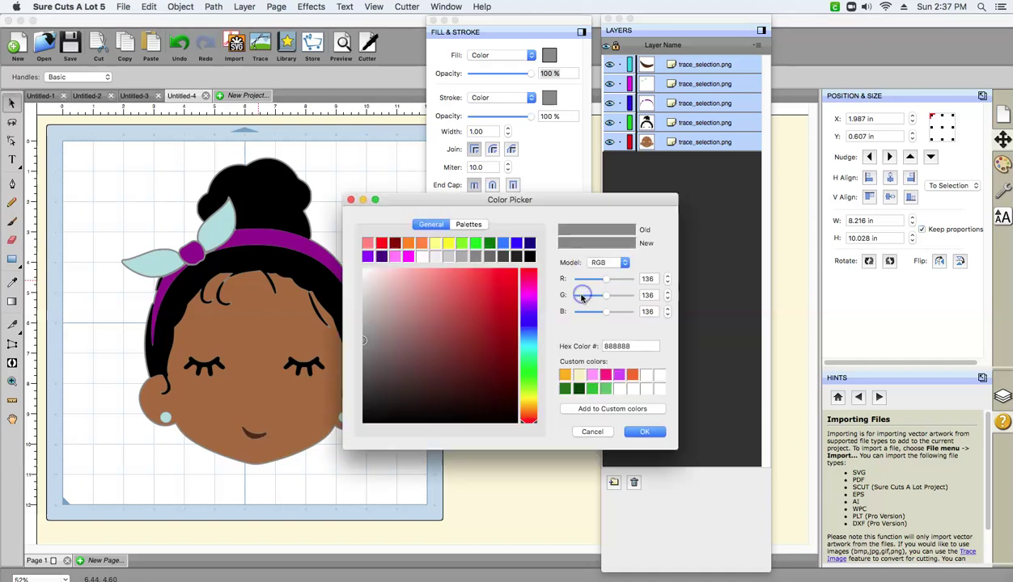
pyautogui.click(529, 256)
pyautogui.click(630, 434)
pyautogui.click(592, 271)
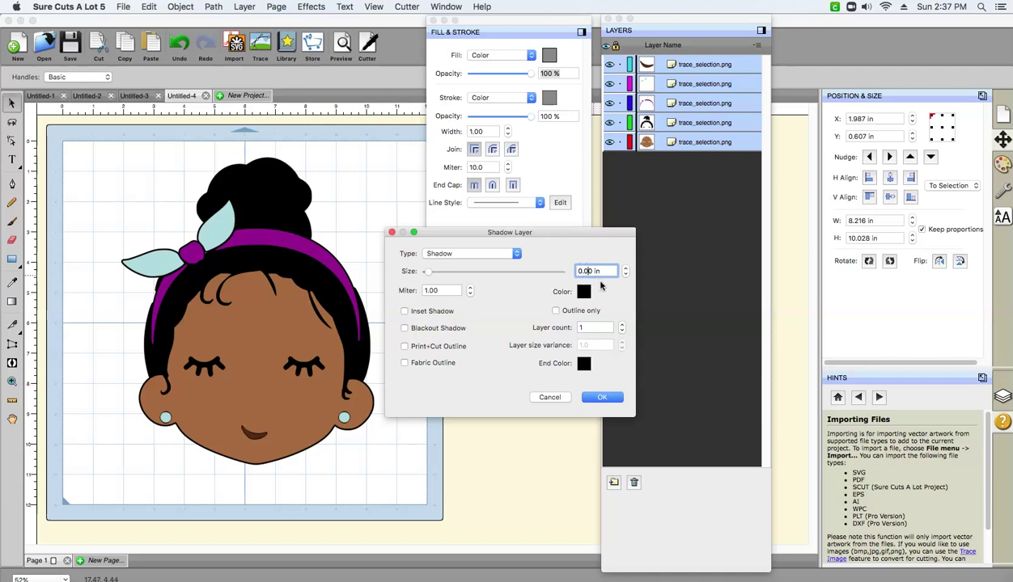
pyautogui.click(591, 398)
pyautogui.click(591, 401)
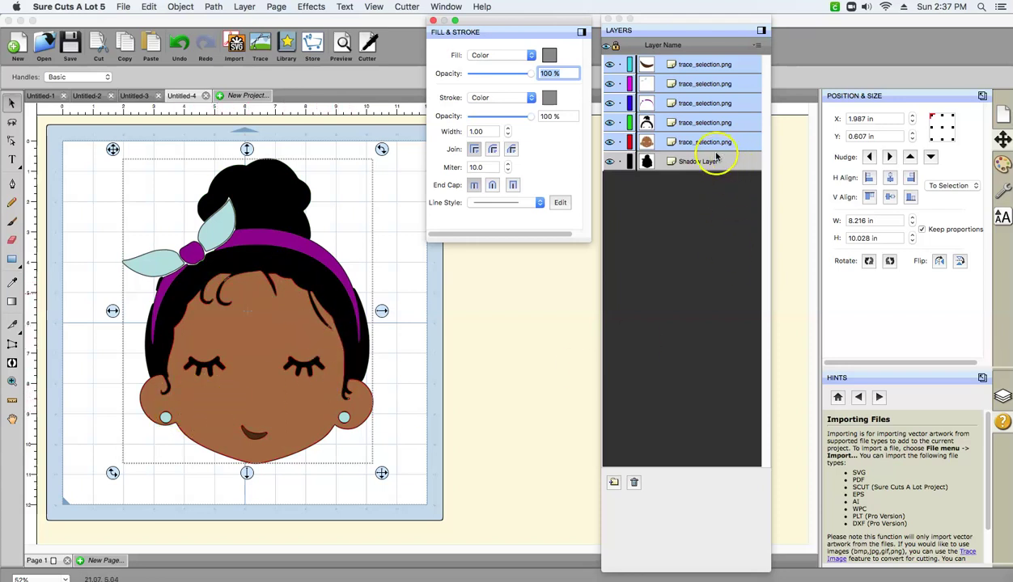
# Rename the brown mouth layer as 1
pyautogui.click(689, 46)
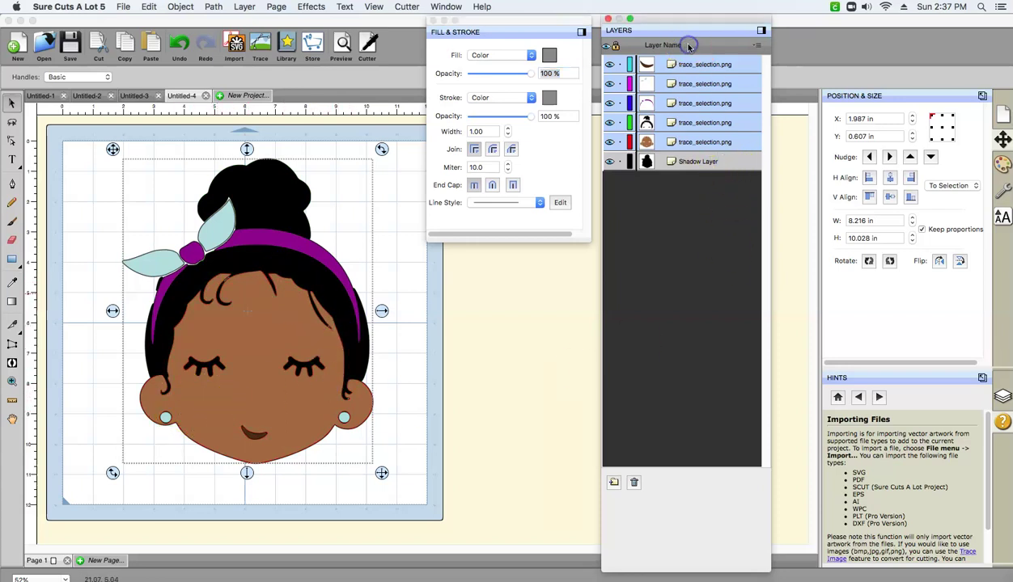
pyautogui.click(693, 163)
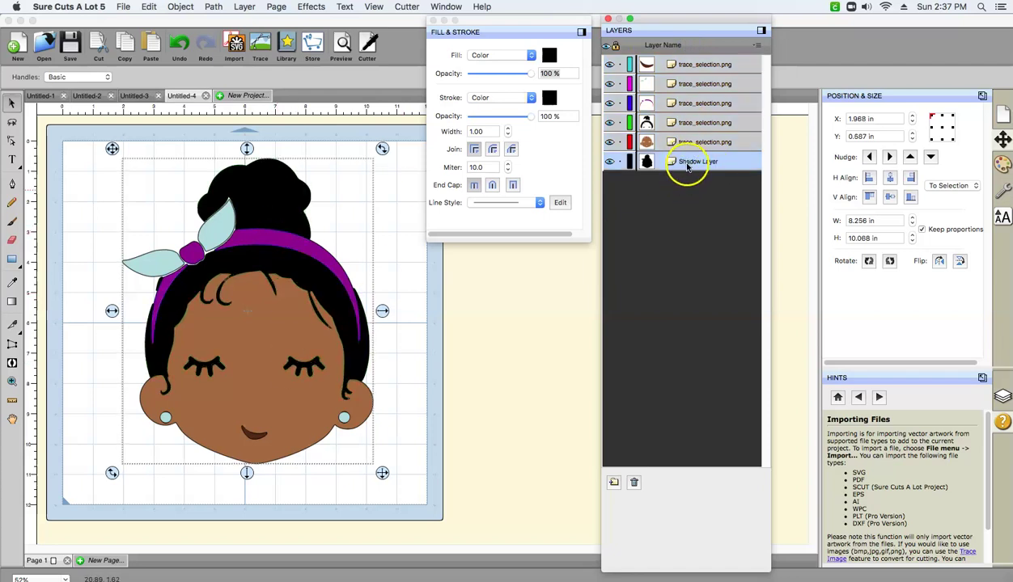
pyautogui.click(688, 65)
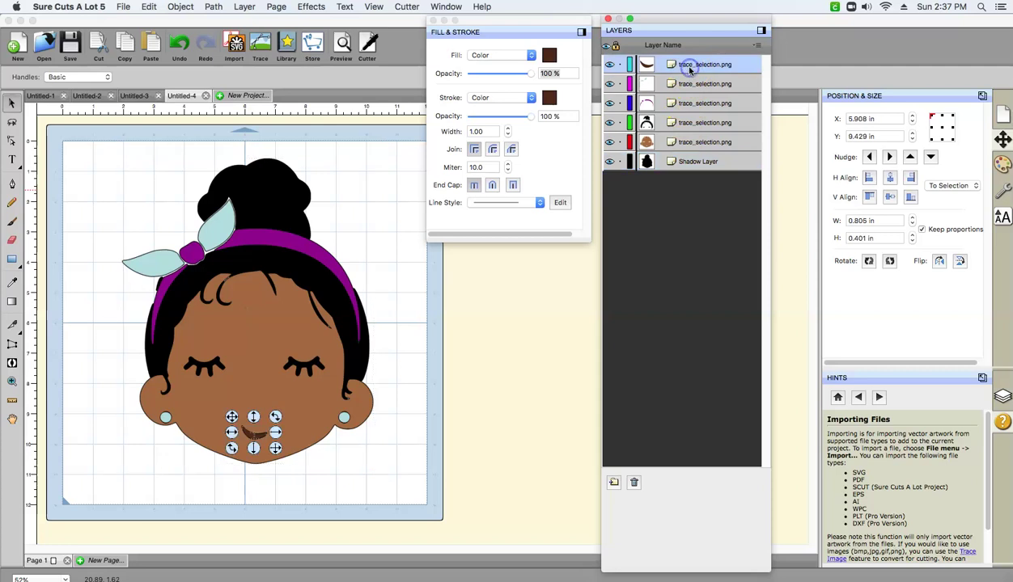
pyautogui.doubleClick(688, 65)
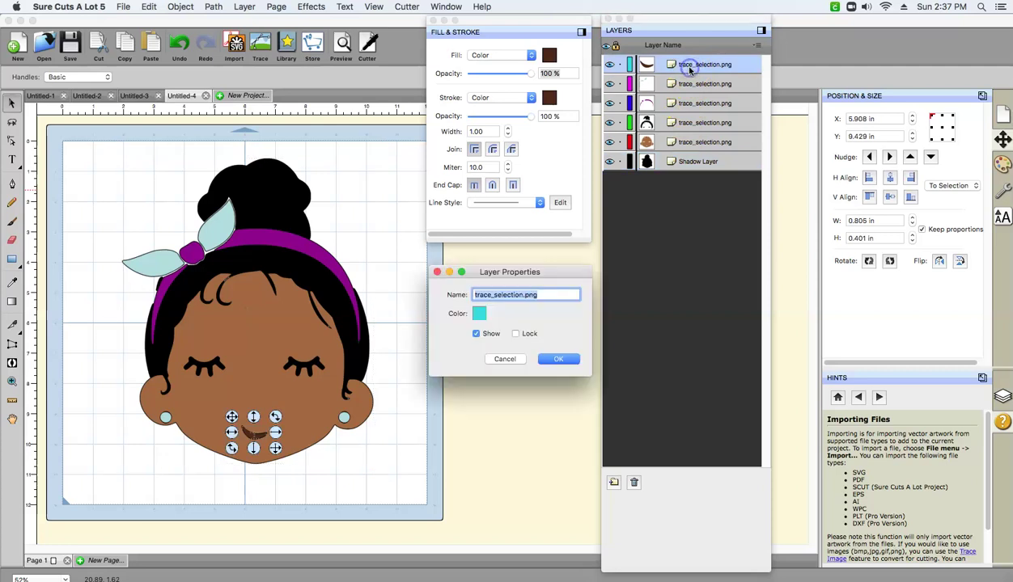
pyautogui.write('1')
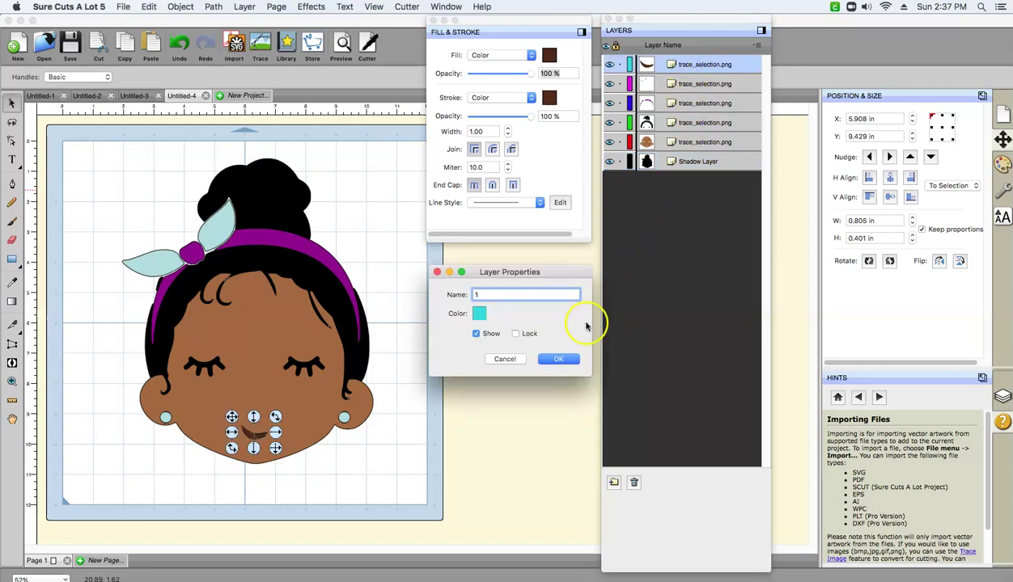
pyautogui.click(568, 359)
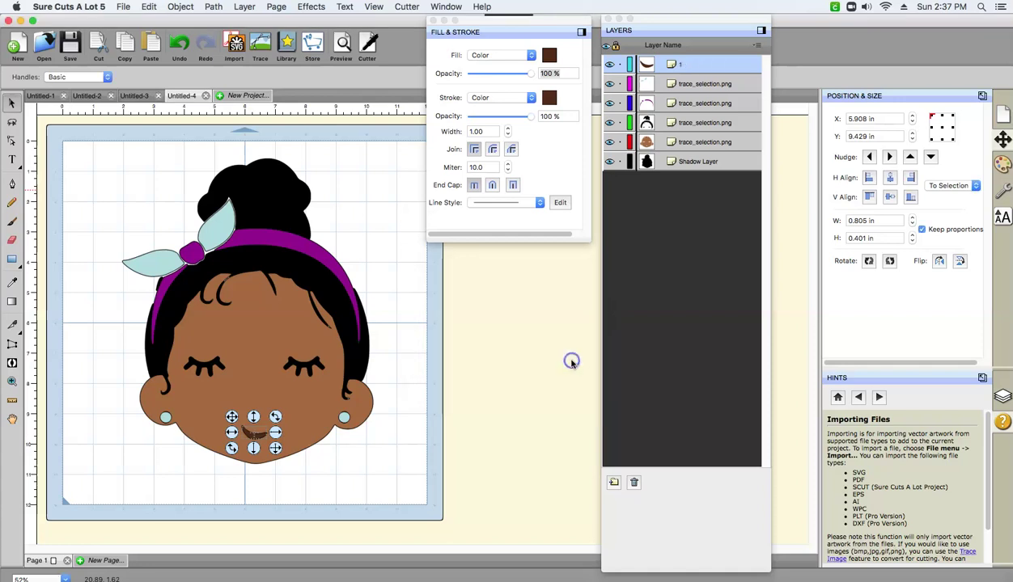
# Rename the light teal bow and earrings layer as 2 and the purple headband layer as 3
pyautogui.doubleClick(702, 85)
pyautogui.write('2')
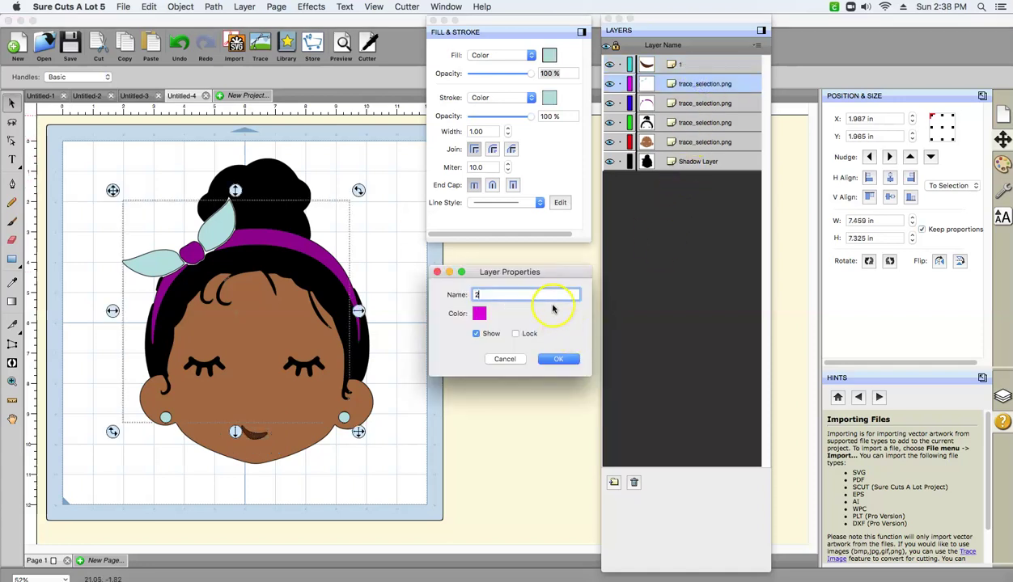
pyautogui.click(558, 359)
pyautogui.click(708, 104)
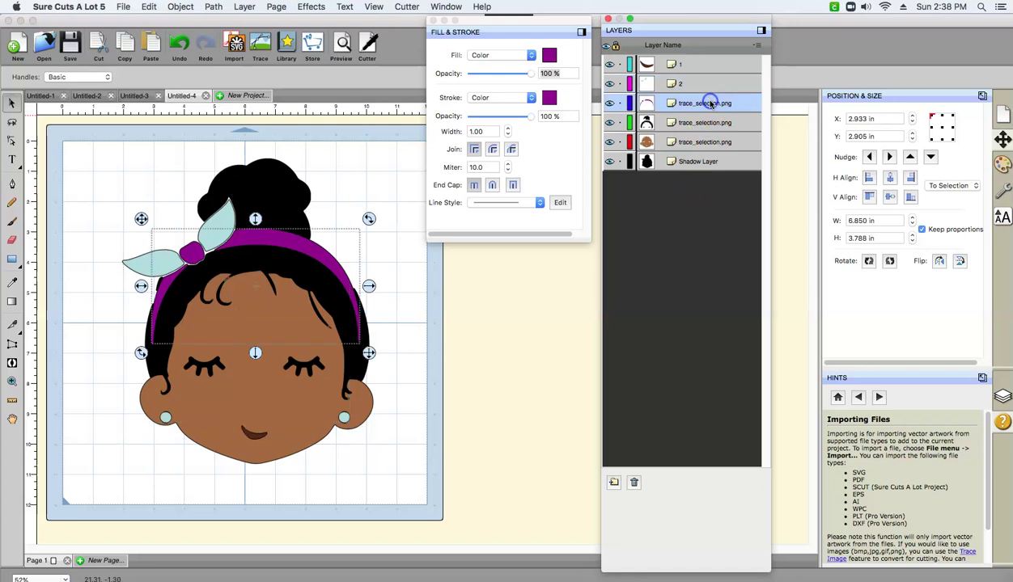
pyautogui.doubleClick(708, 104)
pyautogui.write('3')
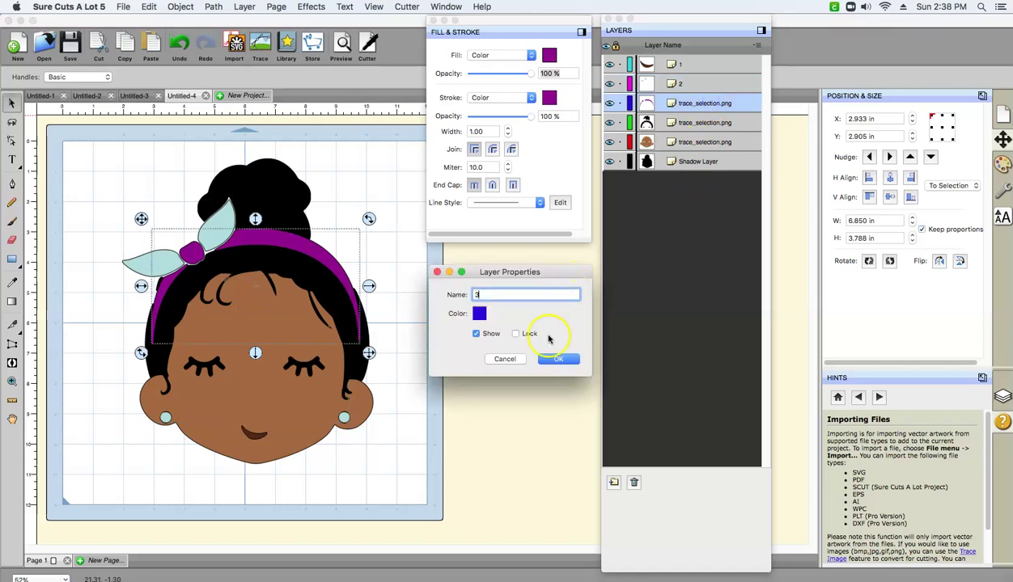
pyautogui.click(559, 358)
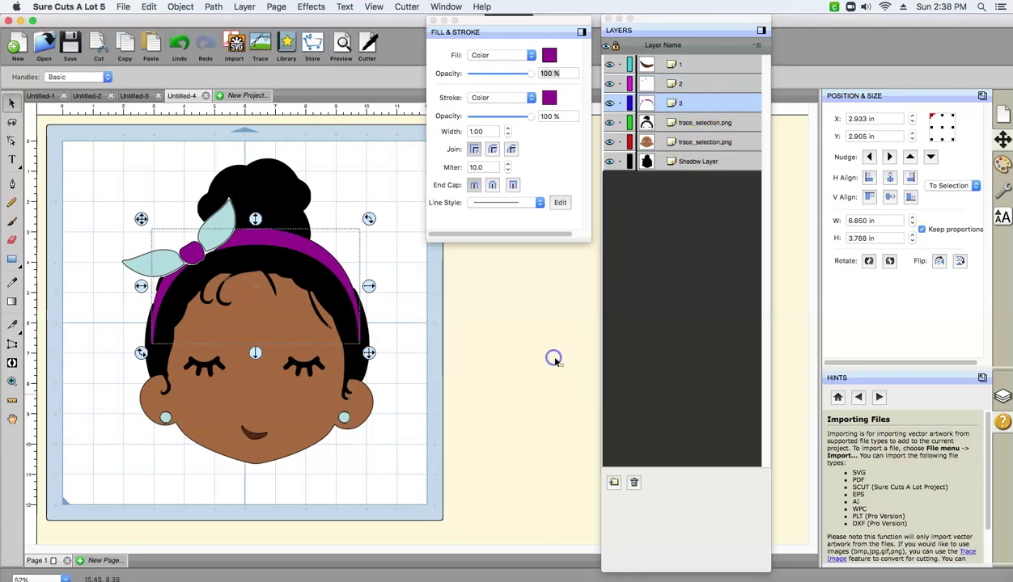
# Rename the black hair layer as 4 and the brown face layer as 5
pyautogui.doubleClick(693, 122)
pyautogui.write('4')
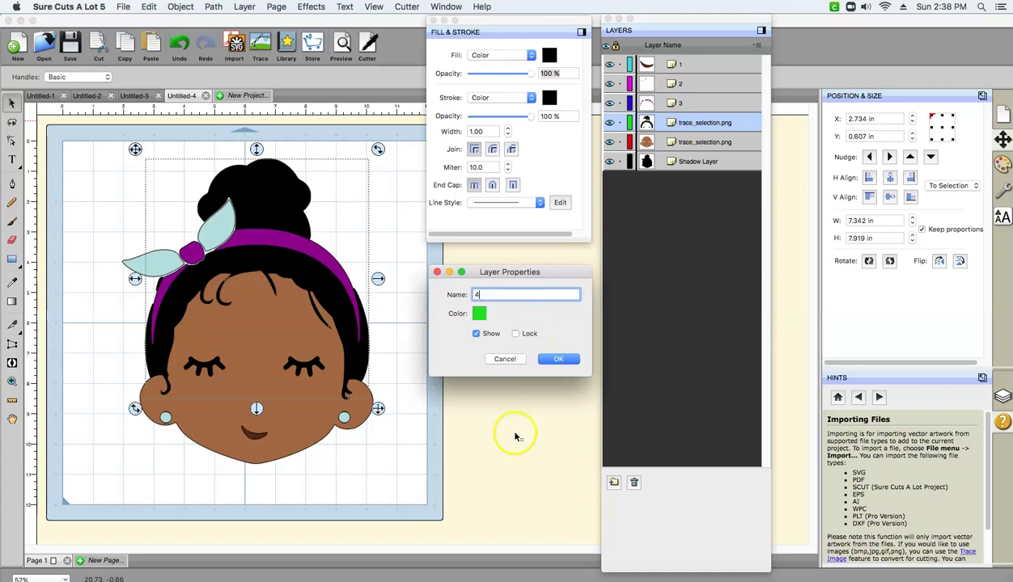
pyautogui.click(559, 359)
pyautogui.click(672, 143)
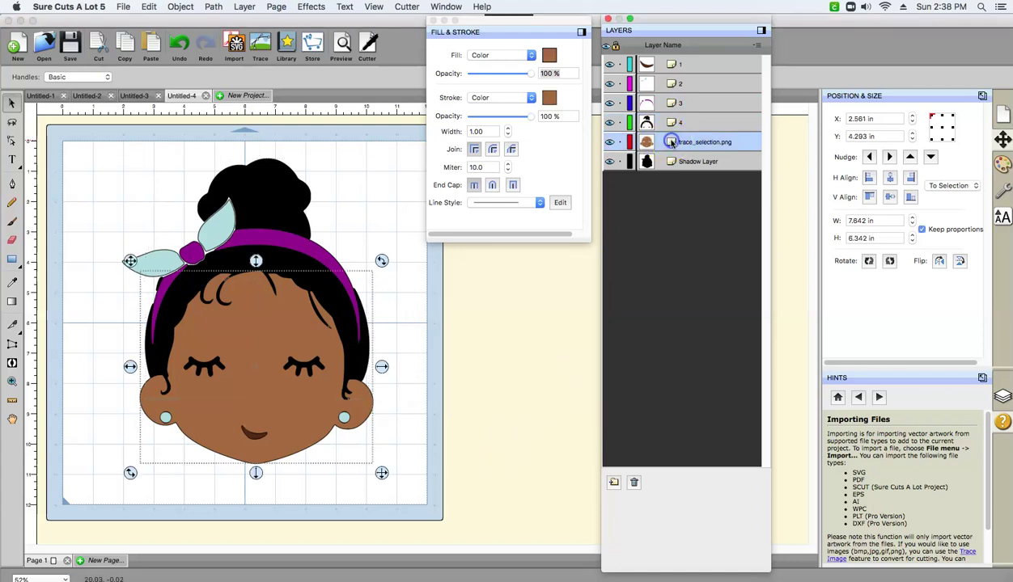
pyautogui.doubleClick(689, 145)
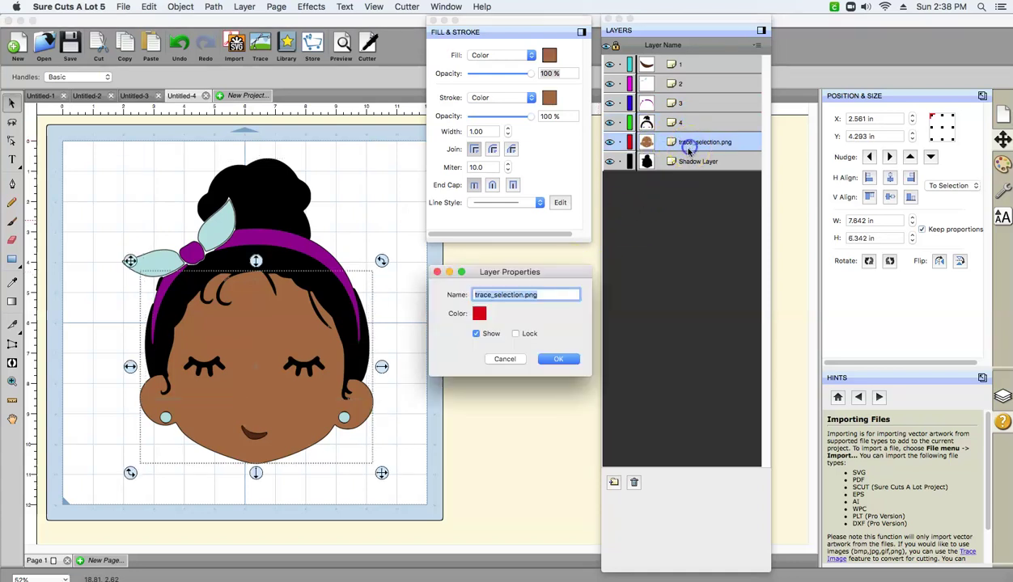
pyautogui.write('5')
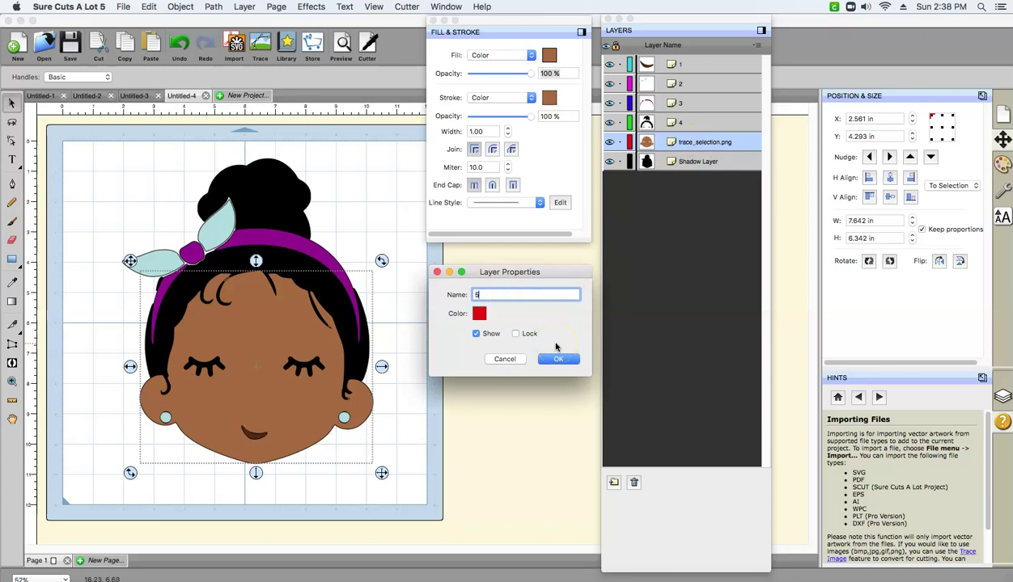
pyautogui.click(559, 358)
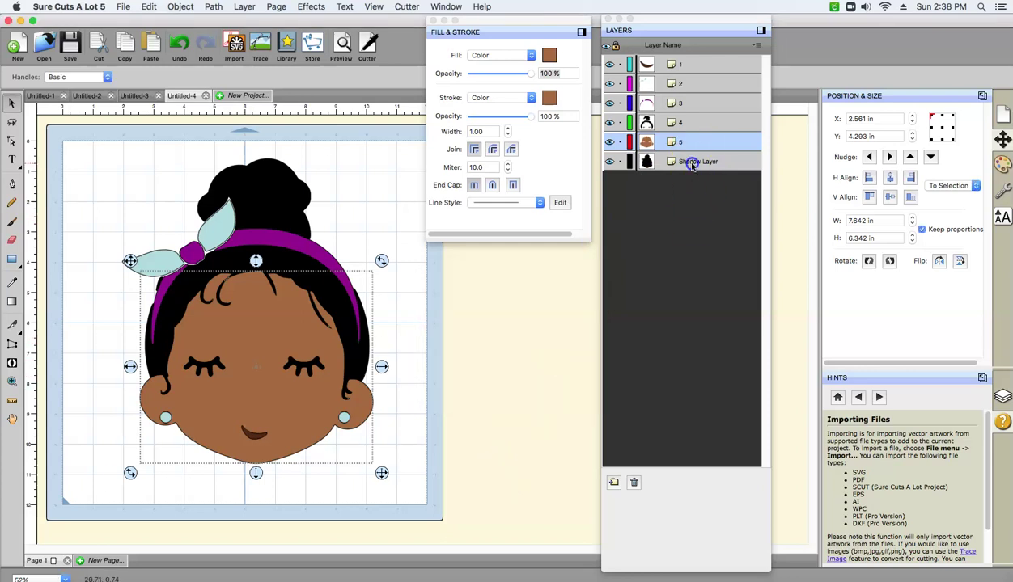
# Rename the shadow layer as 6
pyautogui.click(691, 162)
pyautogui.doubleClick(692, 162)
pyautogui.write('6')
pyautogui.click(559, 358)
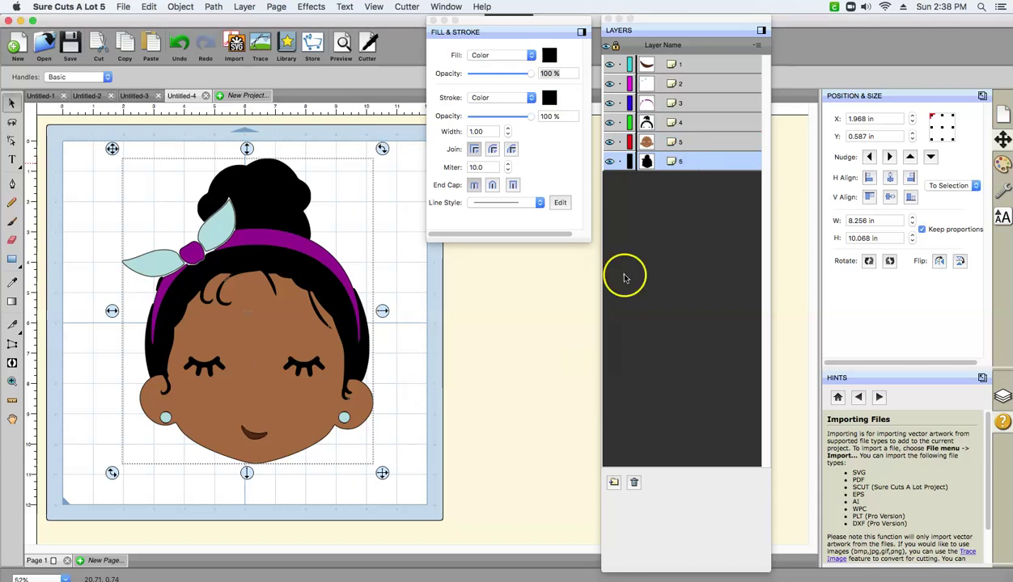
# Select layers 1 to 6 one after another to check which shapes each contains
pyautogui.click(690, 66)
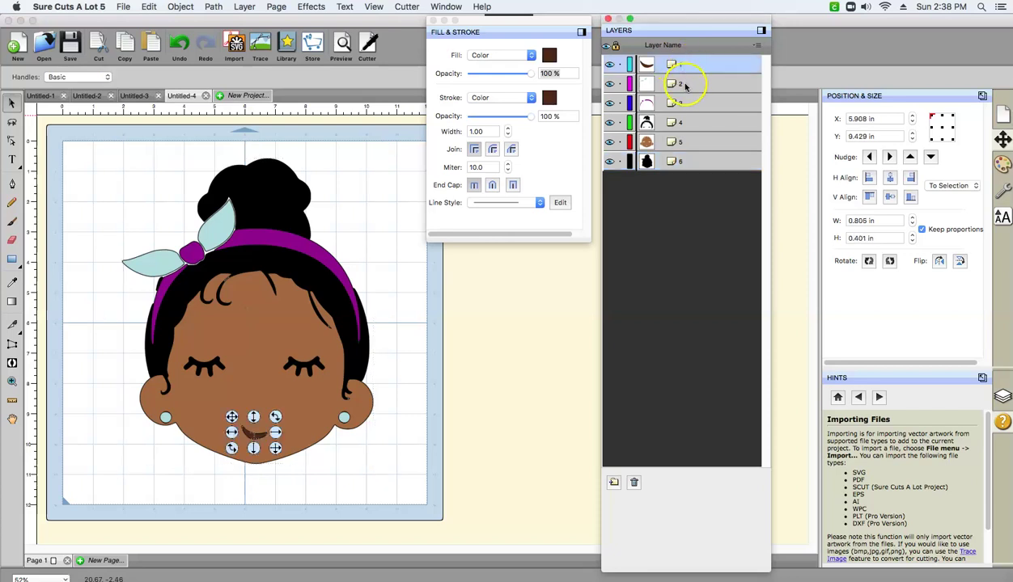
pyautogui.click(689, 86)
pyautogui.click(685, 105)
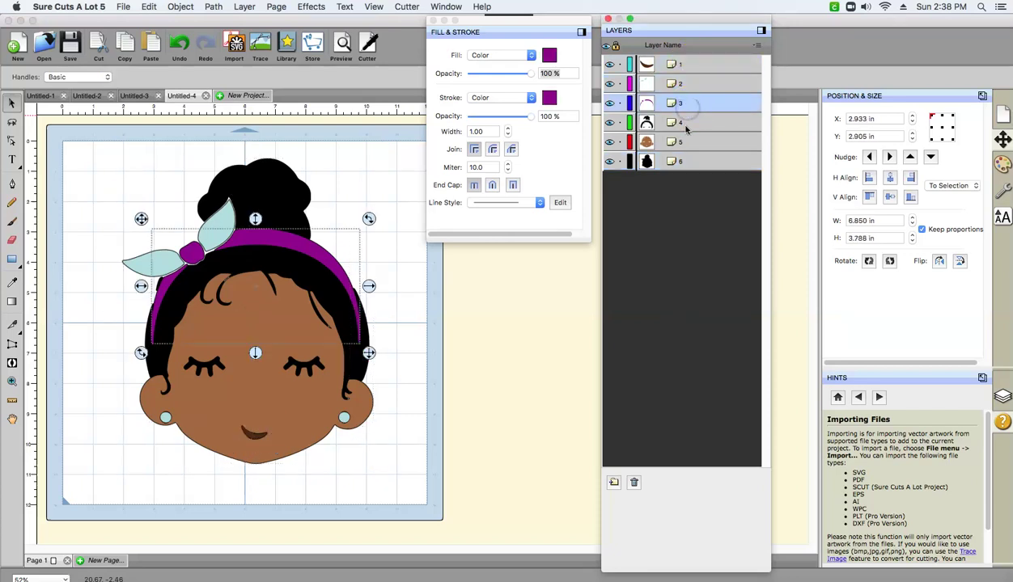
pyautogui.click(685, 125)
pyautogui.click(684, 143)
pyautogui.click(684, 162)
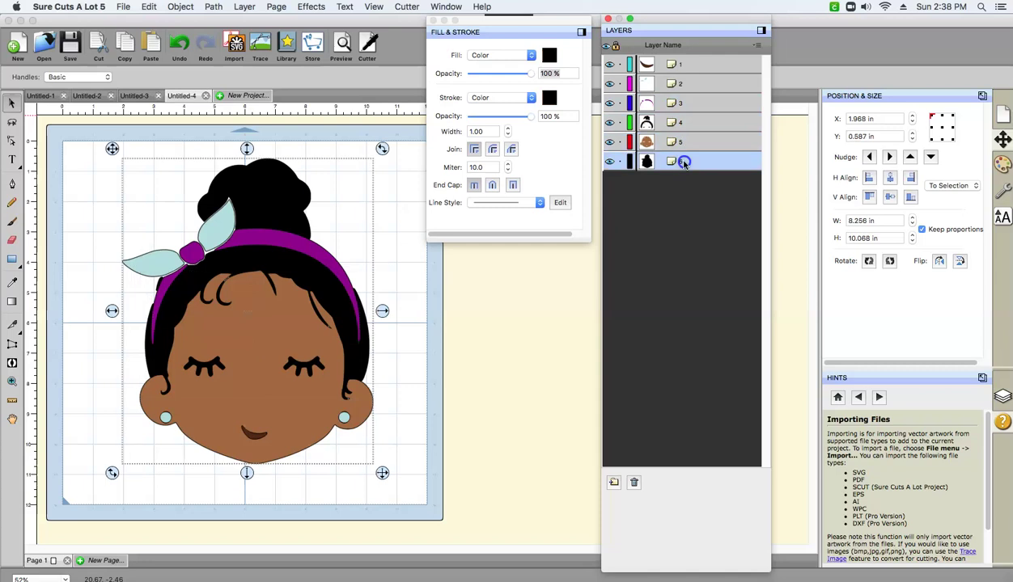
# Hide all six layers to clear the mat view
pyautogui.click(609, 65)
pyautogui.click(609, 84)
pyautogui.click(609, 104)
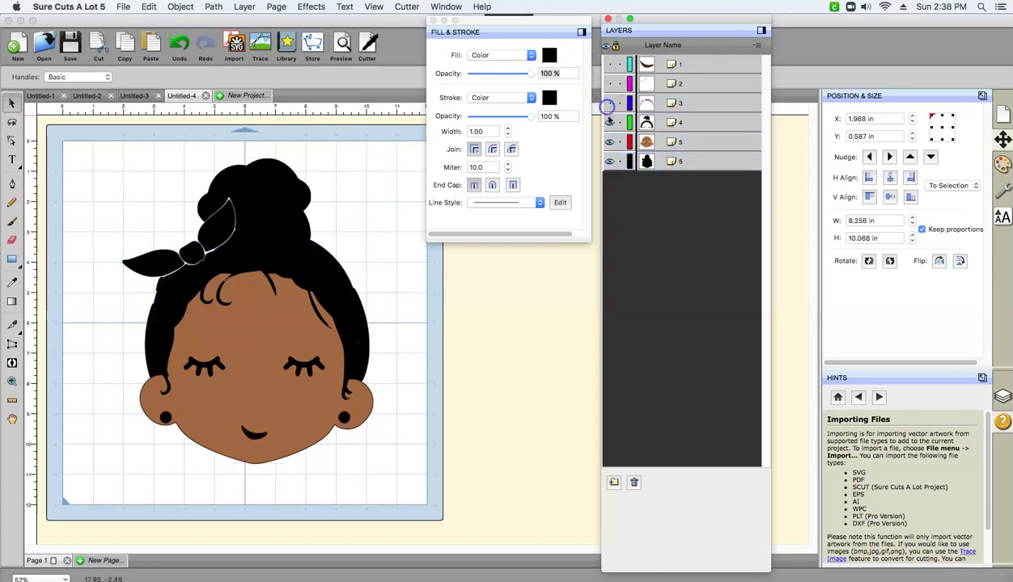
pyautogui.click(611, 143)
pyautogui.click(609, 162)
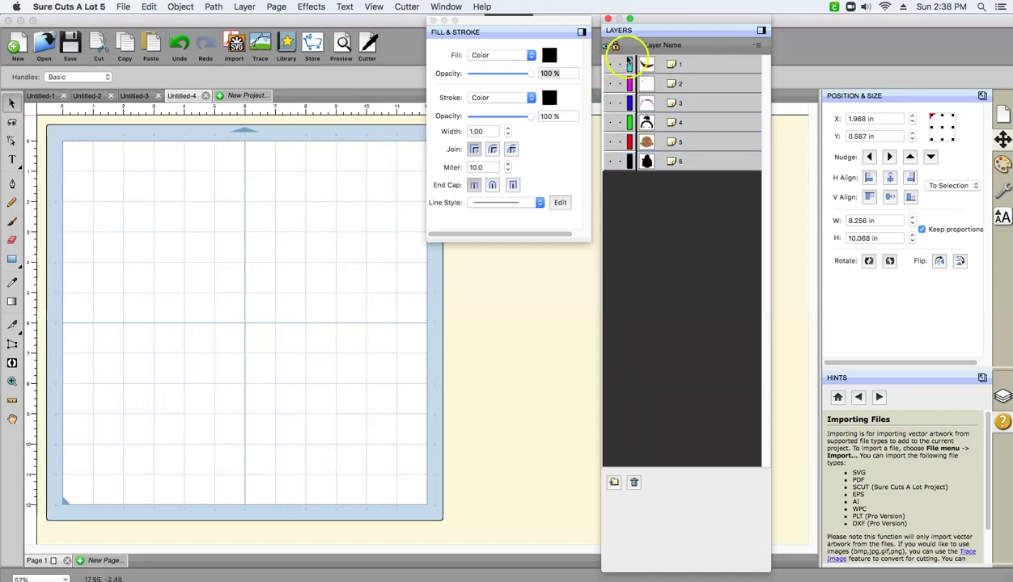
# Show the layers again one by one from 1 to 6 to review how the design stacks up
pyautogui.click(610, 66)
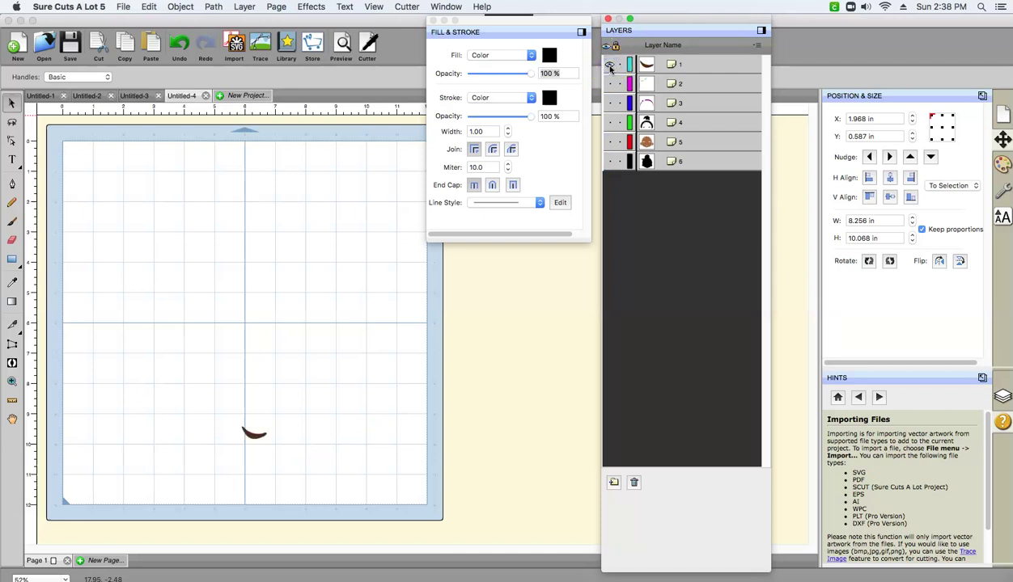
pyautogui.click(611, 84)
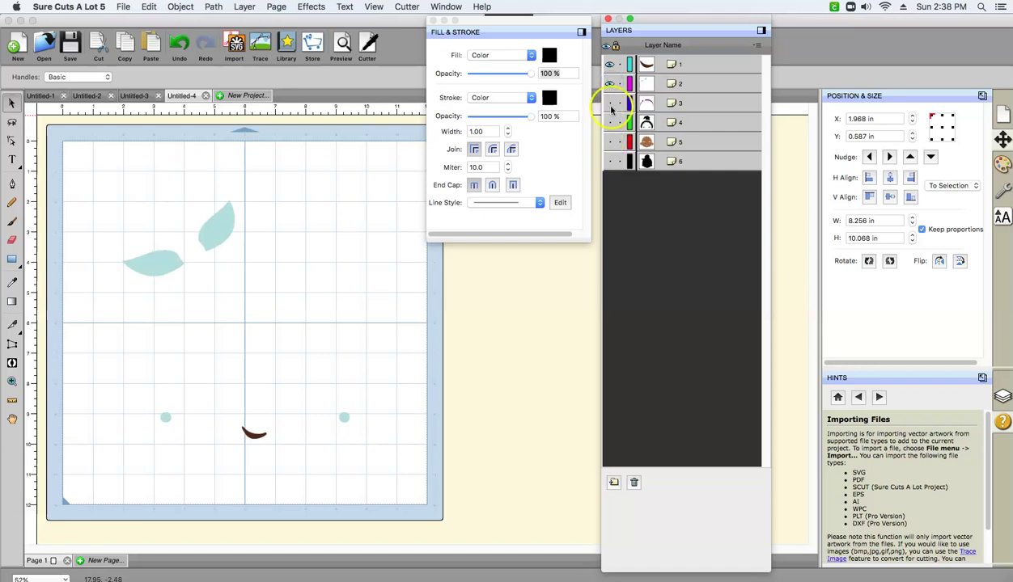
pyautogui.click(611, 104)
pyautogui.click(610, 122)
pyautogui.click(610, 142)
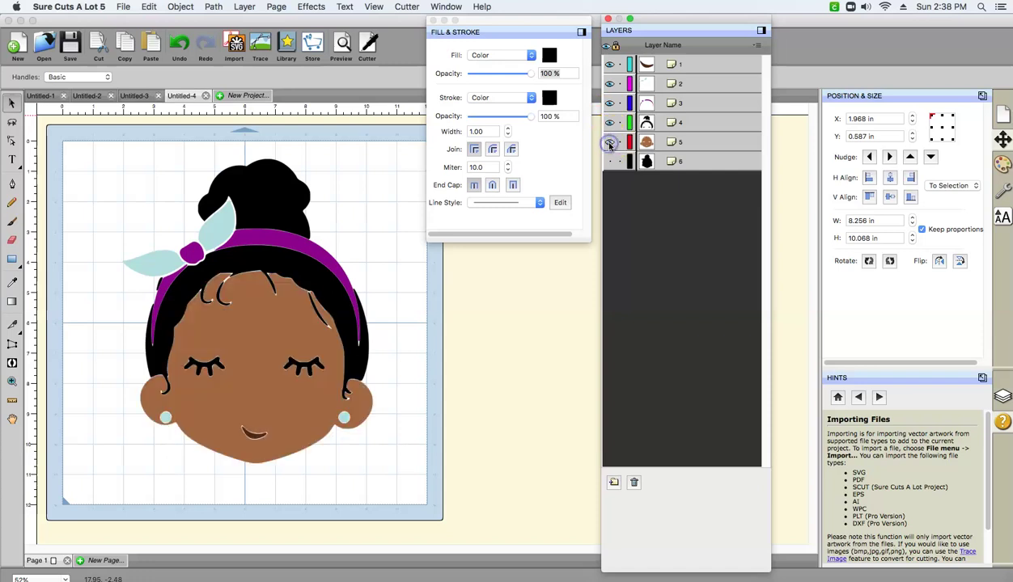
pyautogui.click(611, 162)
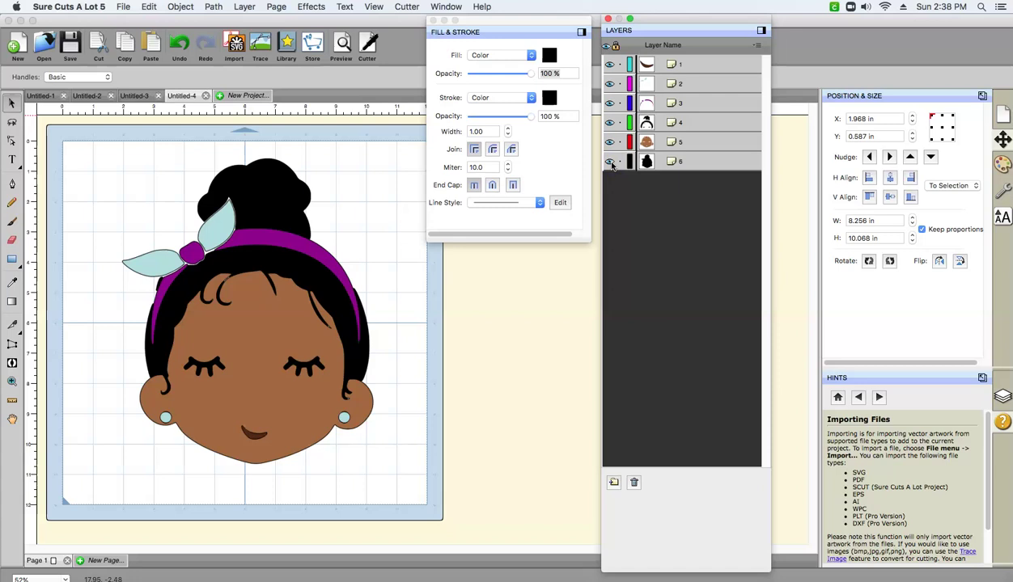
# Hide the layers one at a time from 6 up to 1 to see the design taken apart
pyautogui.click(610, 162)
pyautogui.click(610, 143)
pyautogui.click(610, 122)
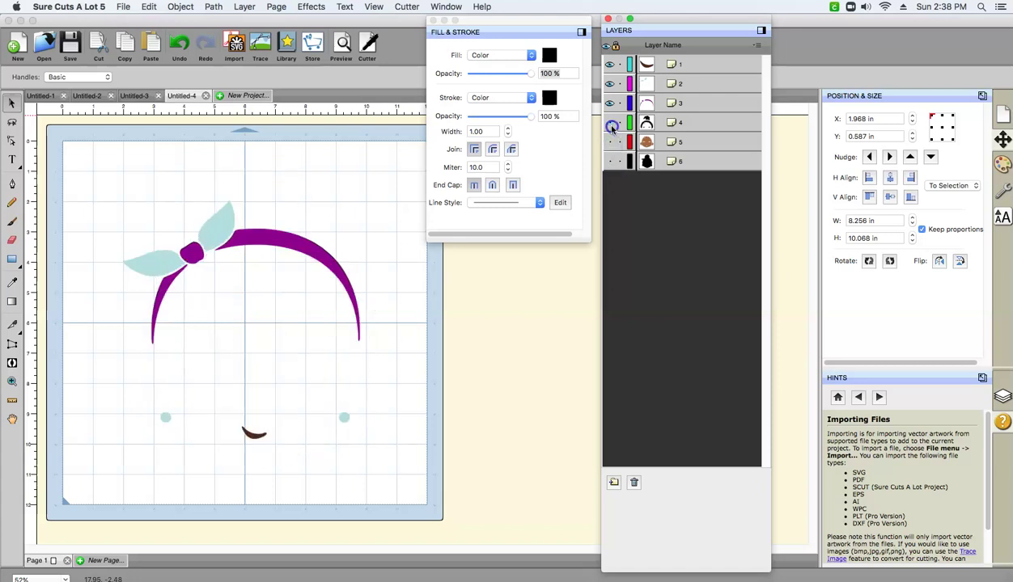
pyautogui.click(611, 103)
pyautogui.click(611, 84)
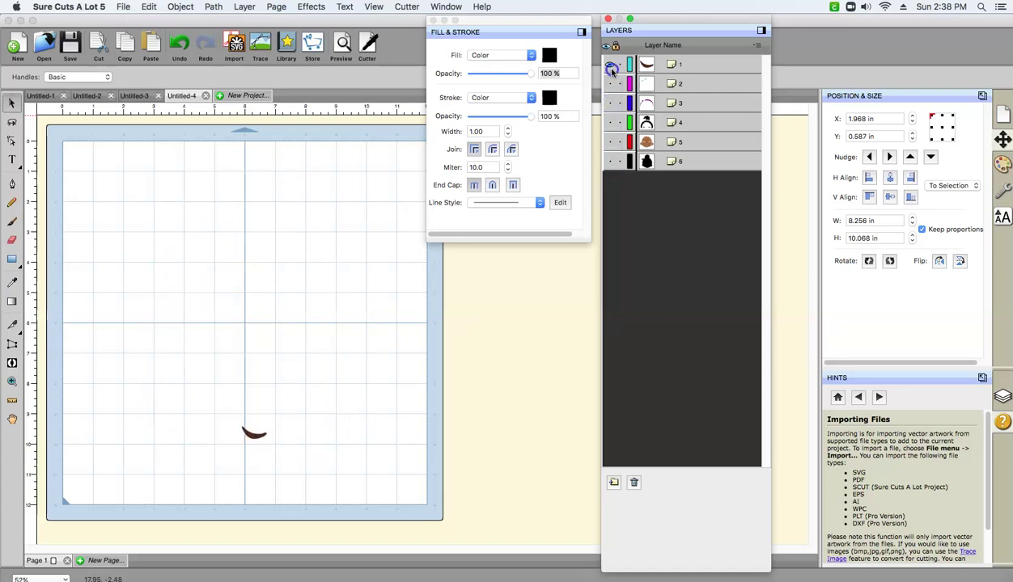
# Show the layers again one at a time from 6 up to 1 to review the stacking order for assembly
pyautogui.click(613, 162)
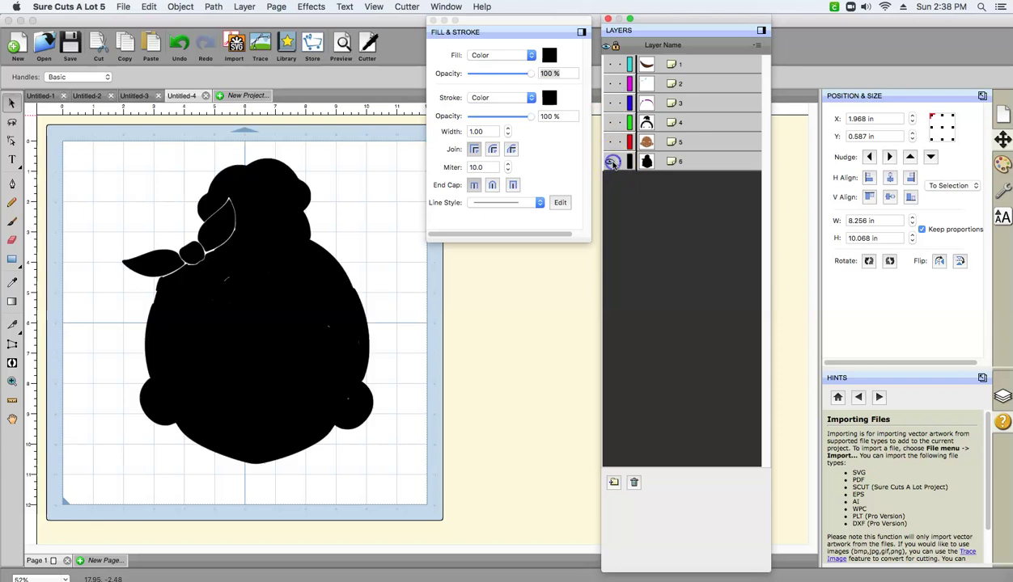
pyautogui.click(610, 143)
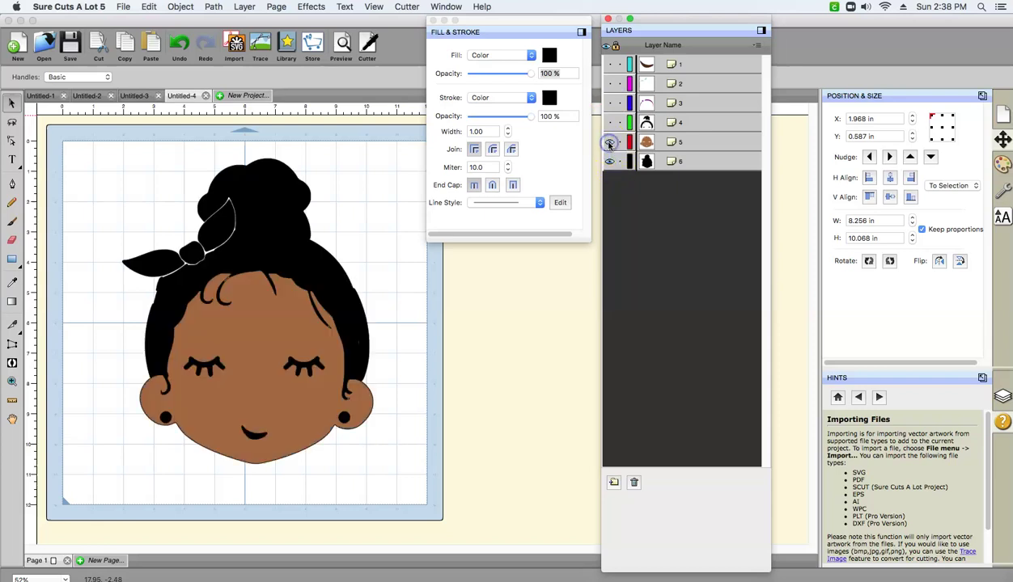
pyautogui.click(612, 104)
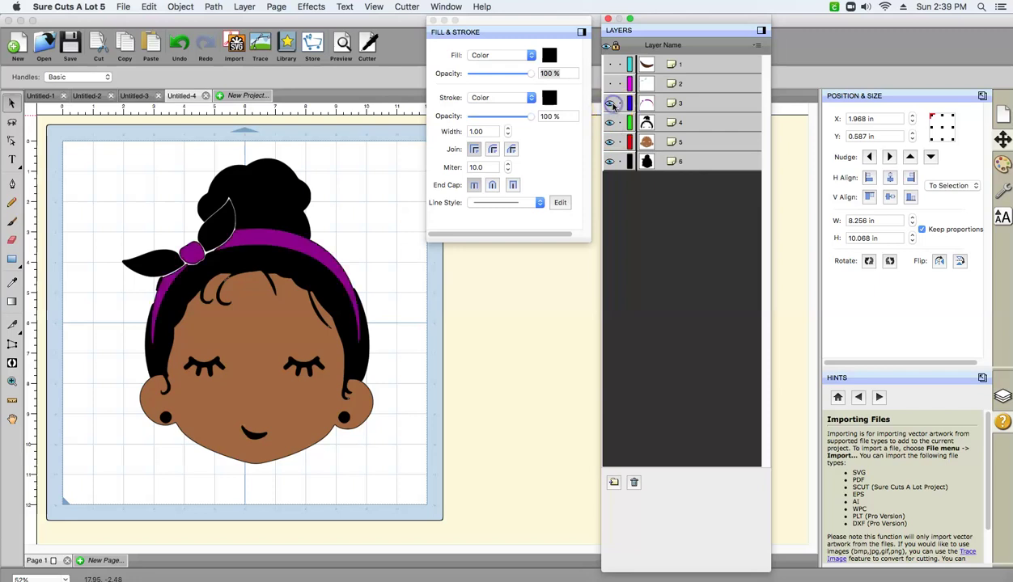
pyautogui.click(611, 84)
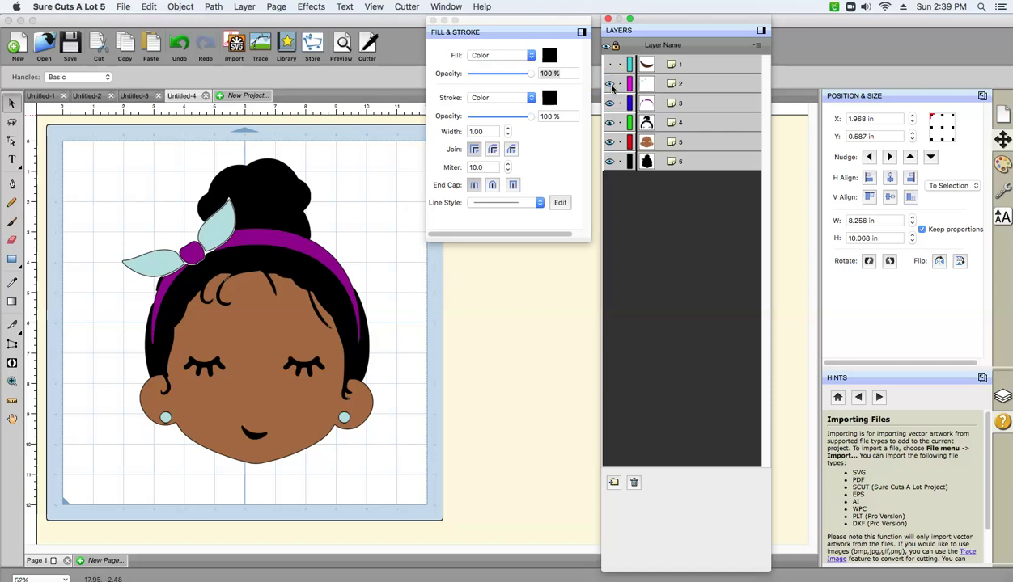
pyautogui.click(611, 65)
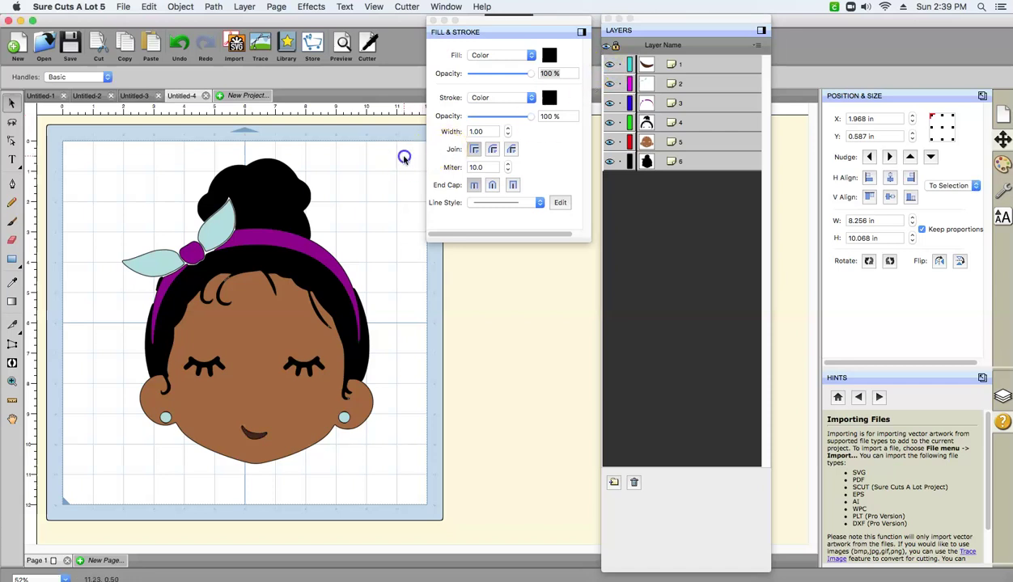
# Scale the whole girl design to 3.5 in wide with proportions kept and move it into the mat's upper-left corner
pyautogui.click(133, 155)
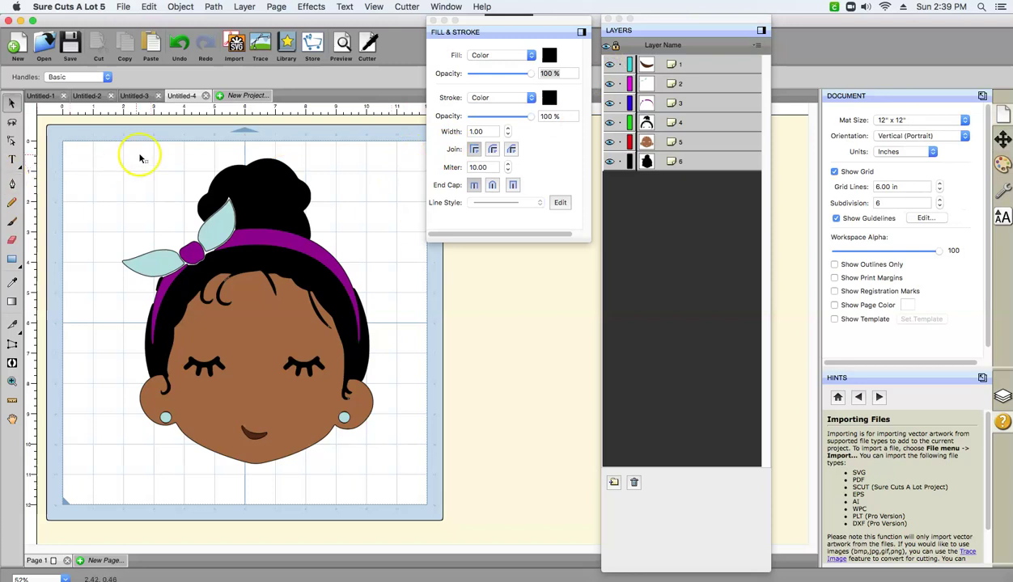
pyautogui.click(149, 7)
pyautogui.click(156, 117)
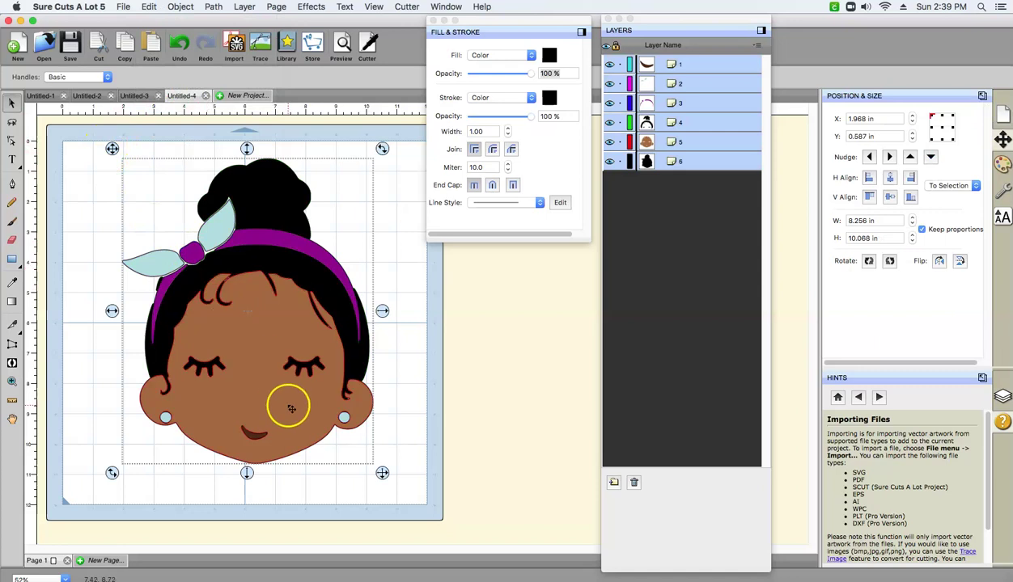
pyautogui.moveTo(382, 474); pyautogui.dragTo(240, 289)
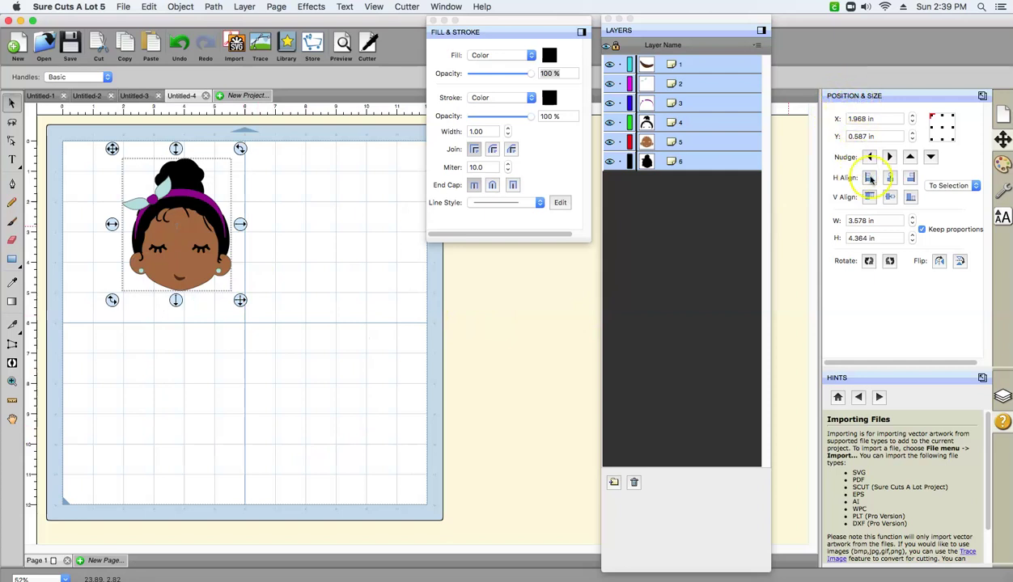
pyautogui.doubleClick(857, 220)
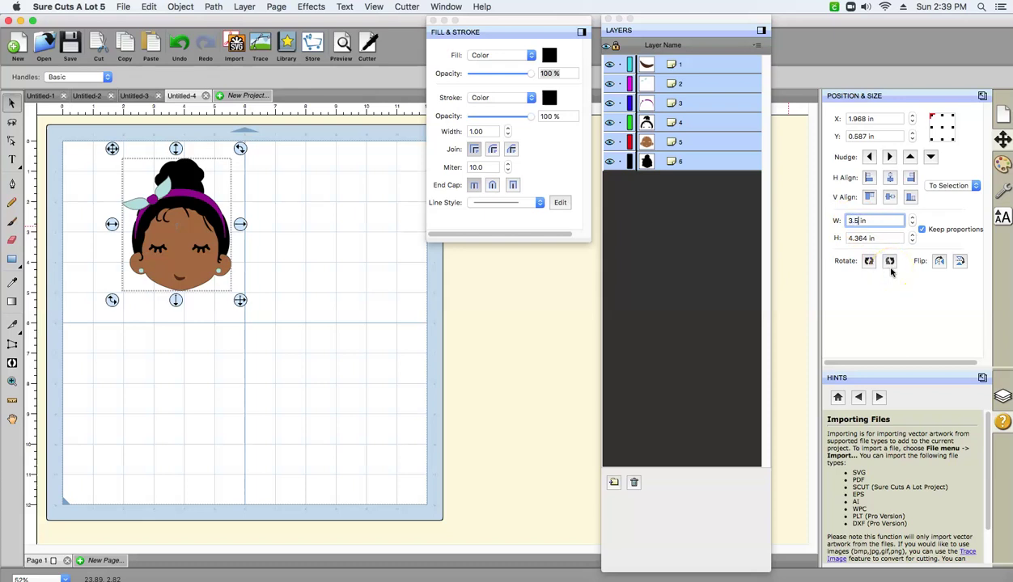
pyautogui.press('Return')
pyautogui.click(176, 251)
pyautogui.moveTo(177, 251); pyautogui.dragTo(129, 249)
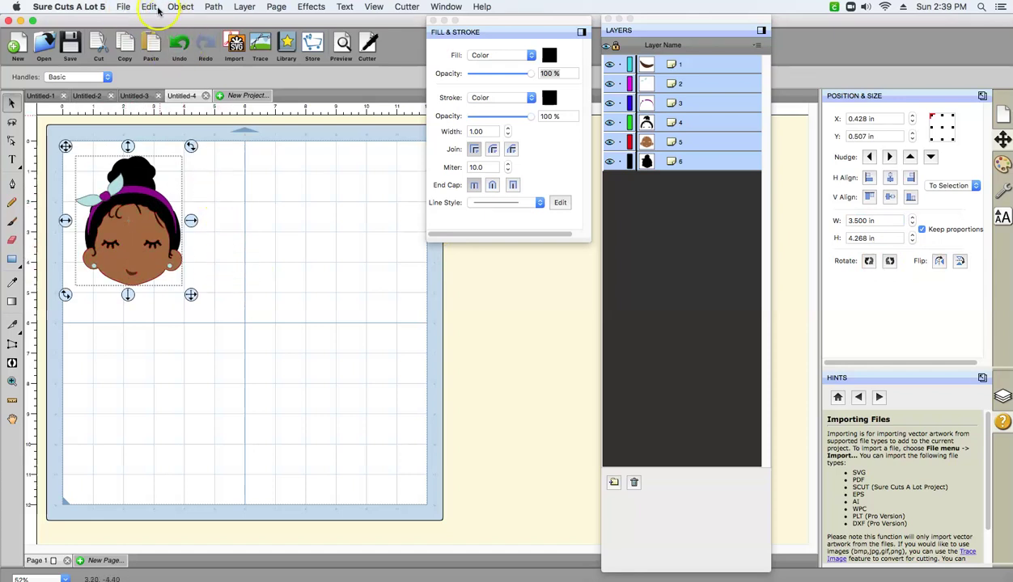
# Export the entire design to the Desktop as an SVG named scal5 girl, with Selection only and Design Space compatible enabled
pyautogui.click(157, 8)
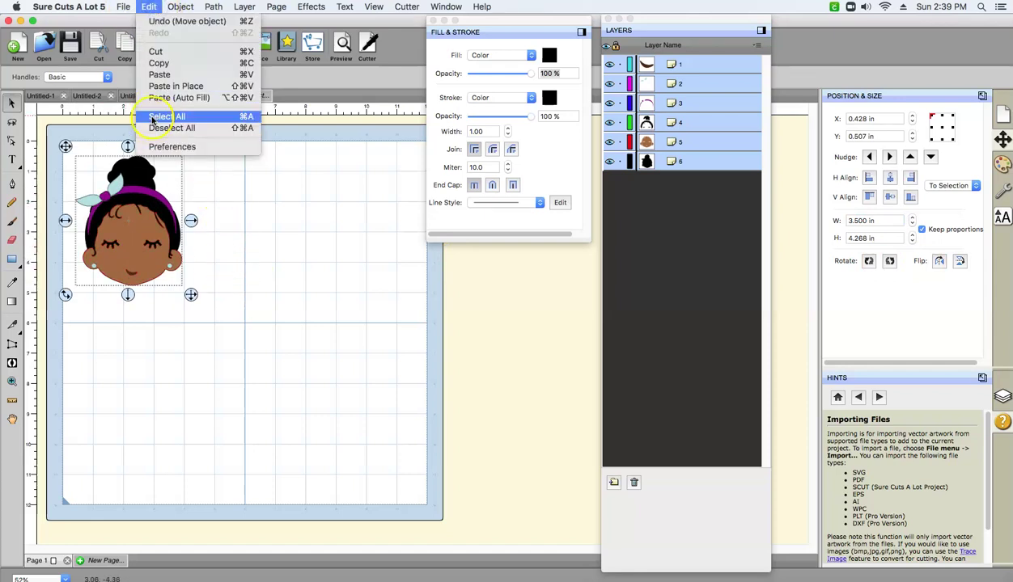
pyautogui.click(152, 120)
pyautogui.click(125, 7)
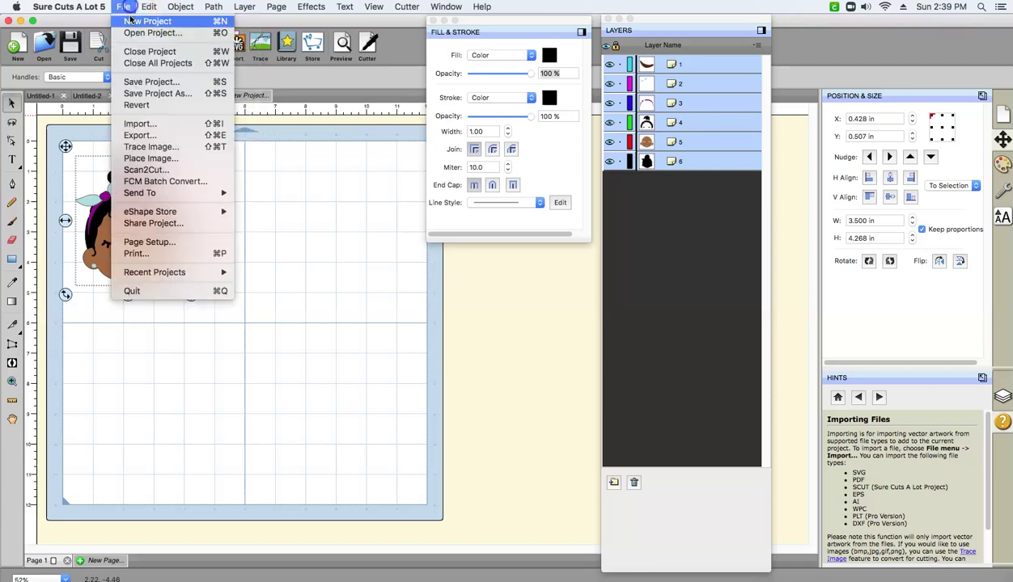
pyautogui.click(168, 137)
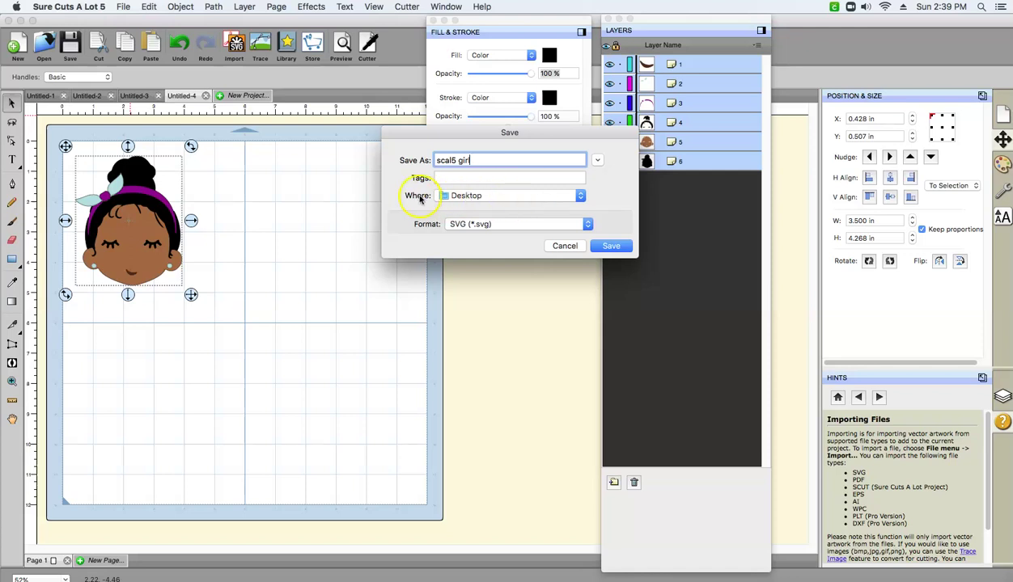
pyautogui.click(461, 227)
pyautogui.click(461, 224)
pyautogui.click(612, 247)
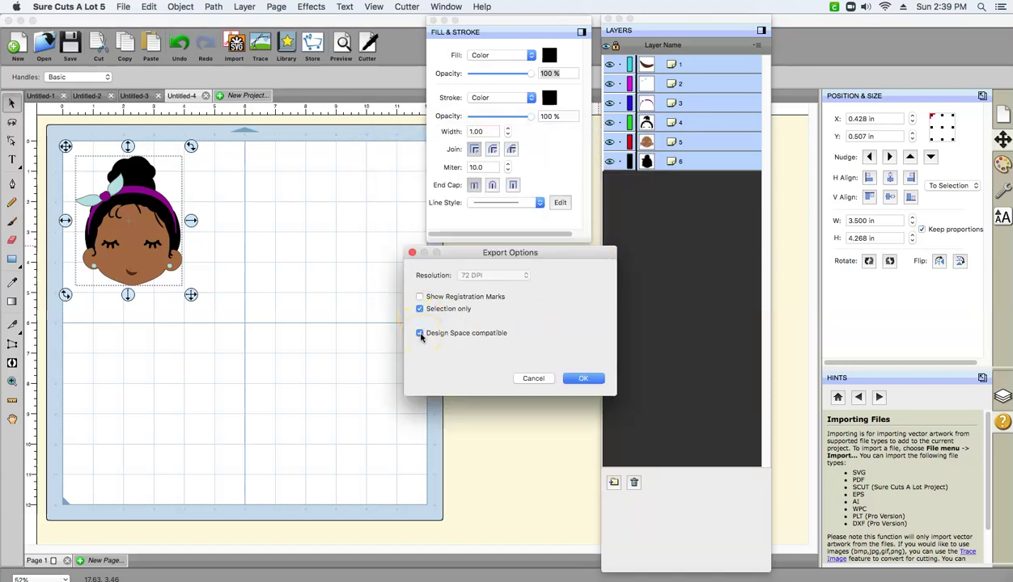
pyautogui.click(561, 380)
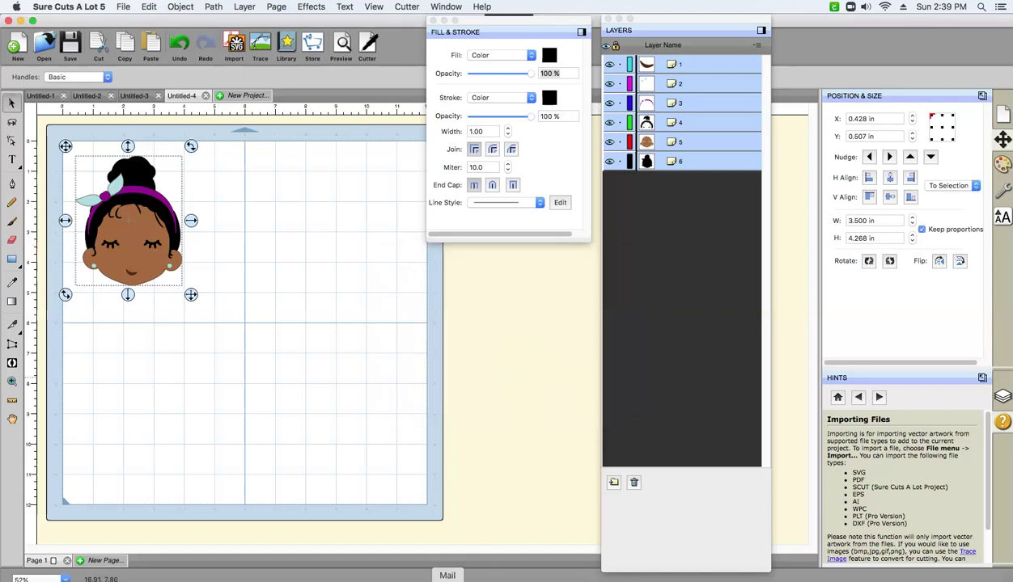
# Switch to Cricut Design Space, leave its open upload page and enlarge the window to full screen
pyautogui.click(441, 579)
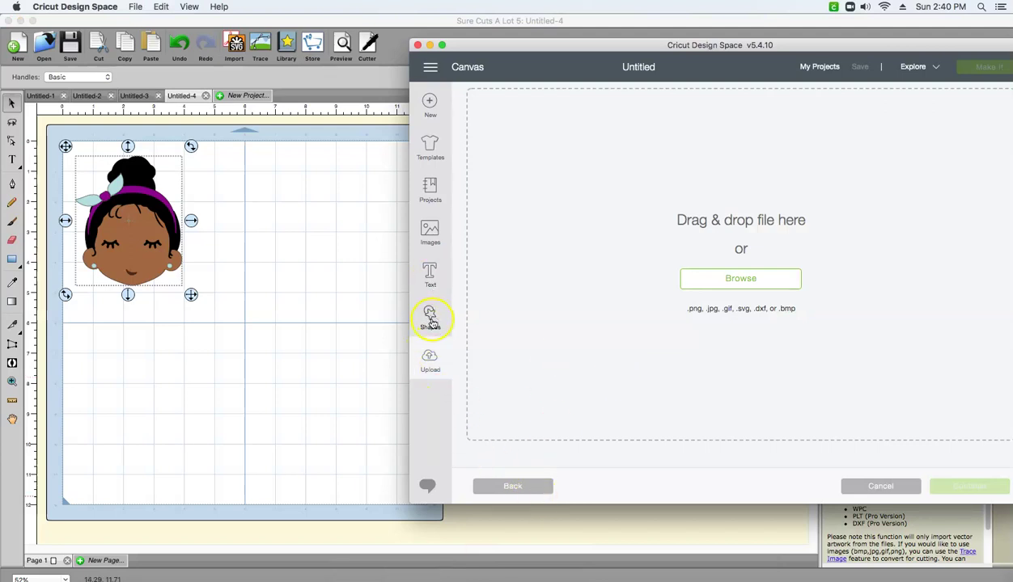
pyautogui.click(489, 484)
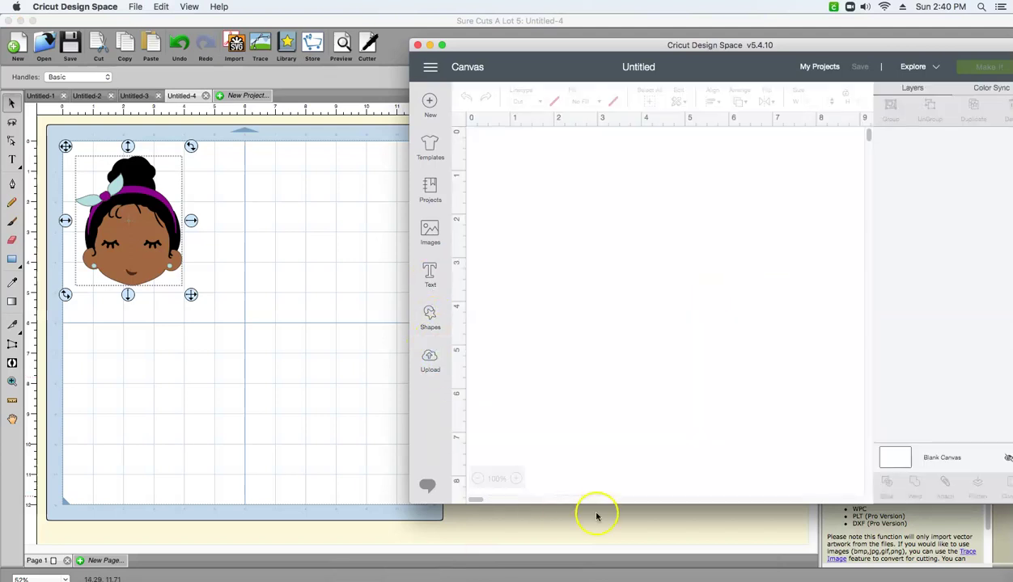
pyautogui.click(444, 46)
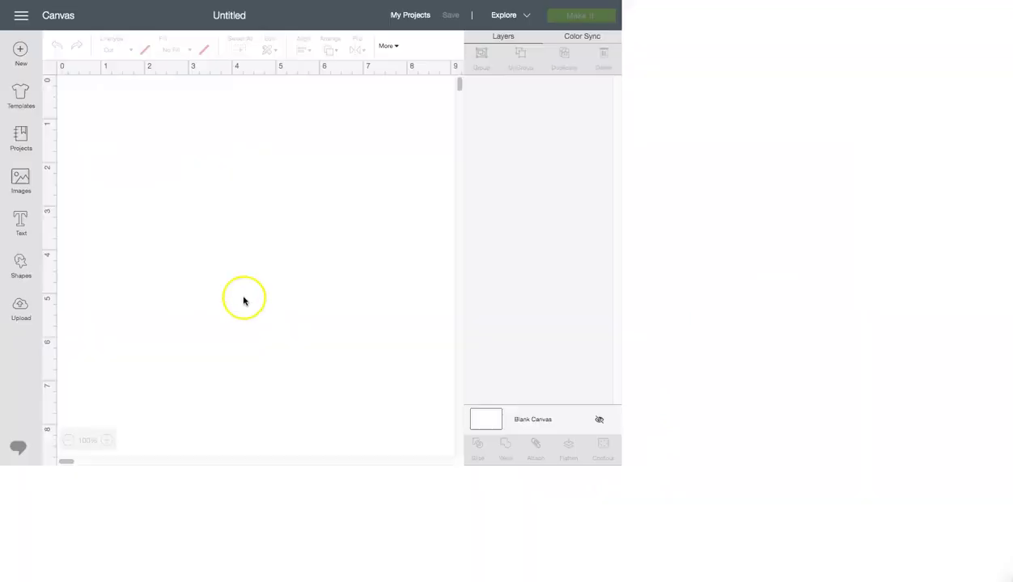
# Find scal5 girl.svg on the computer and upload it as an image
pyautogui.click(19, 309)
pyautogui.click(235, 285)
pyautogui.click(508, 316)
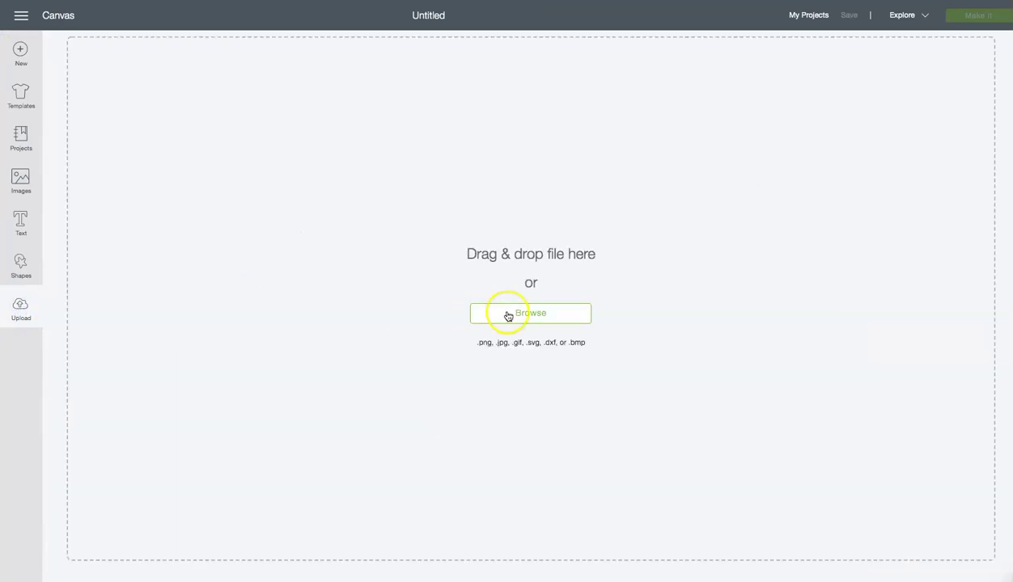
pyautogui.click(682, 9)
pyautogui.write('scal5 girl')
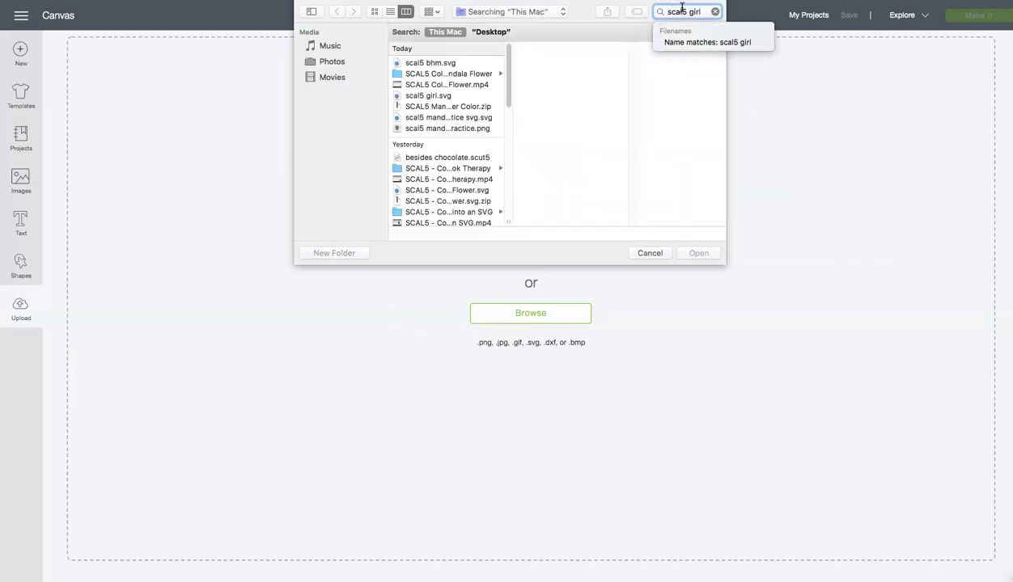
pyautogui.click(415, 64)
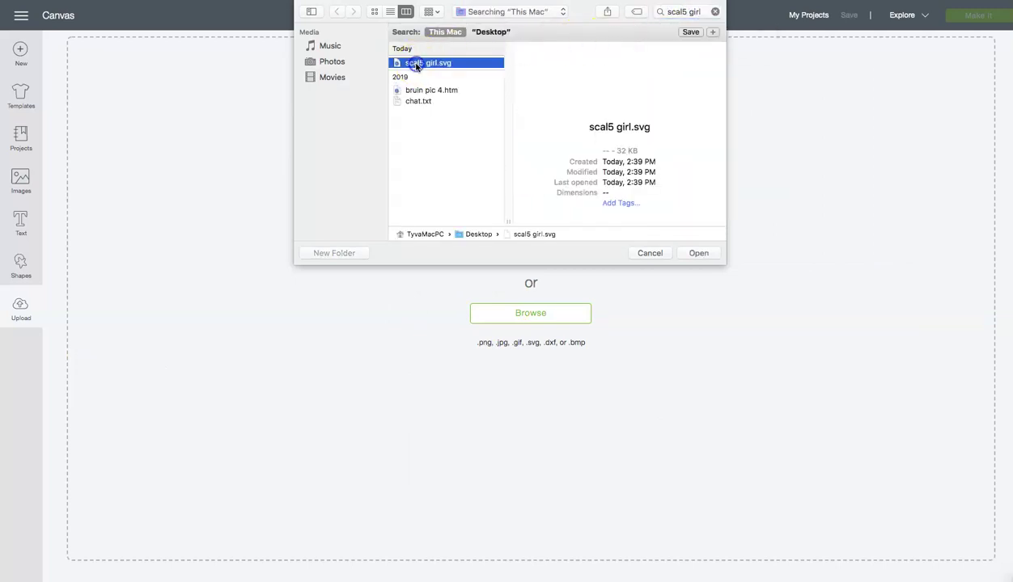
pyautogui.click(694, 253)
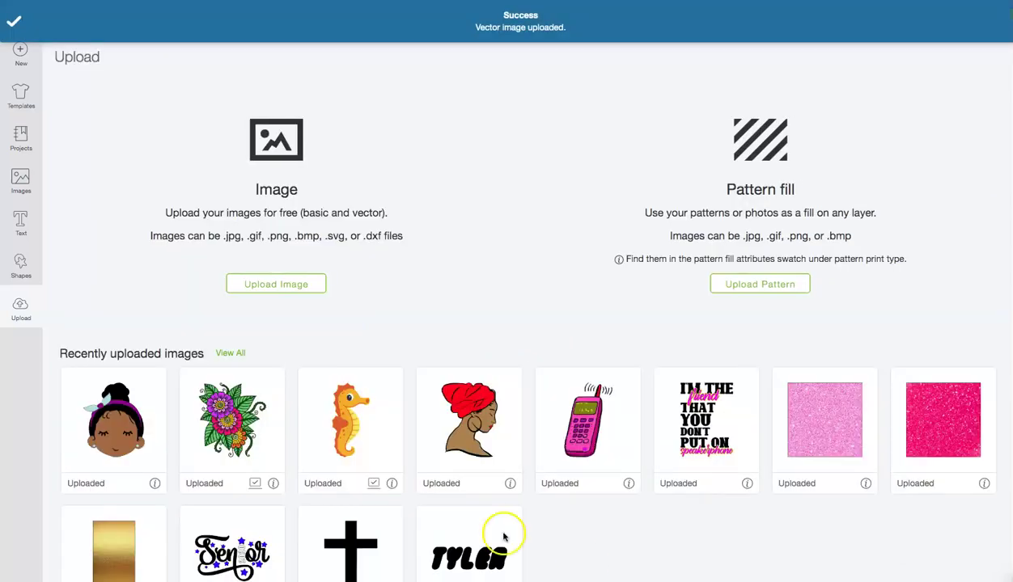
# Insert the uploaded girl on the canvas, placed at about X 7.25, Y 1.85, and ungroup it into separate layers
pyautogui.click(148, 394)
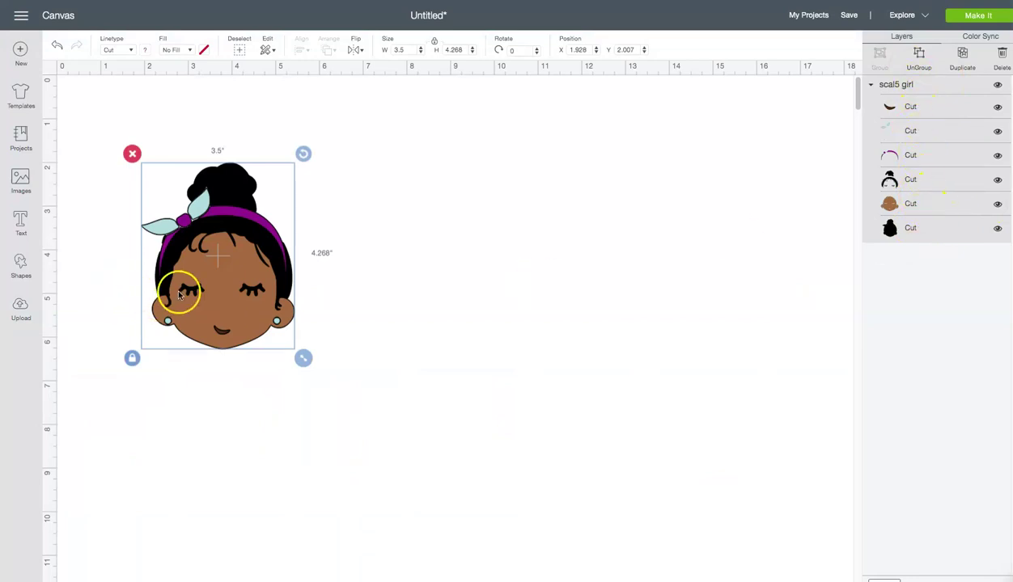
pyautogui.moveTo(226, 293); pyautogui.dragTo(458, 288)
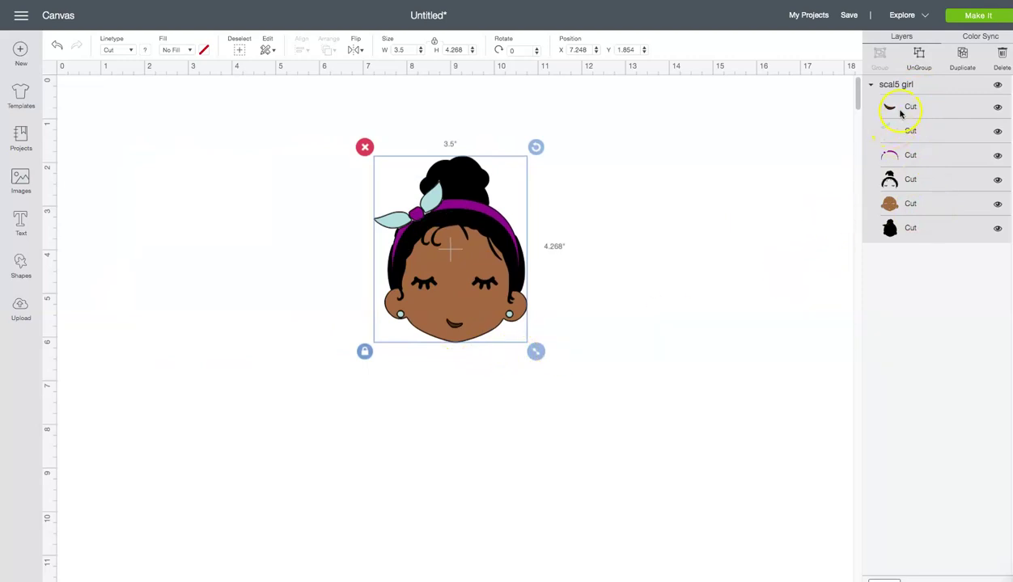
pyautogui.click(920, 57)
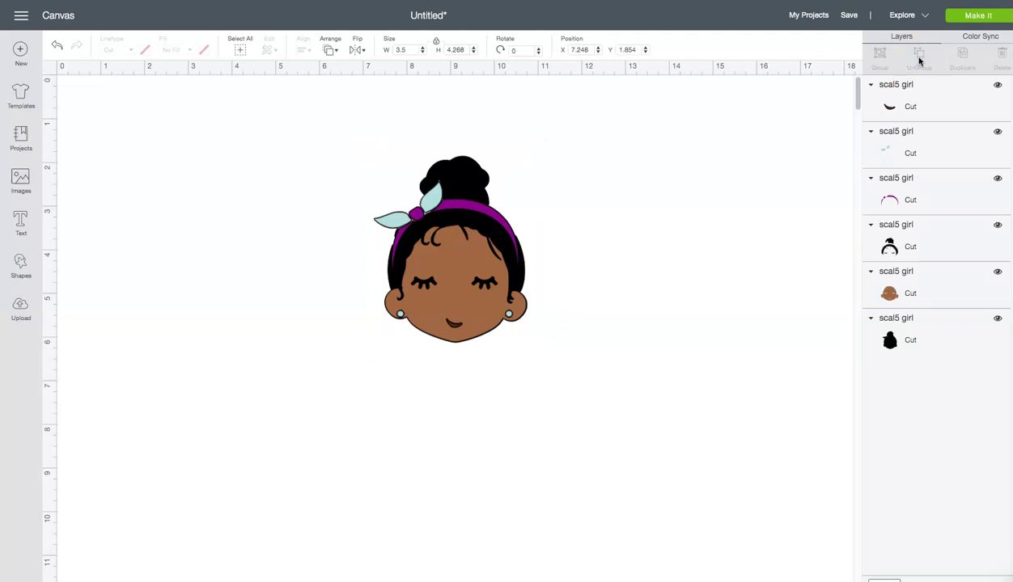
# Add a star shape about 0.33 by 0.31 in and place it just above the bow on the girl's headband
pyautogui.click(20, 266)
pyautogui.click(68, 313)
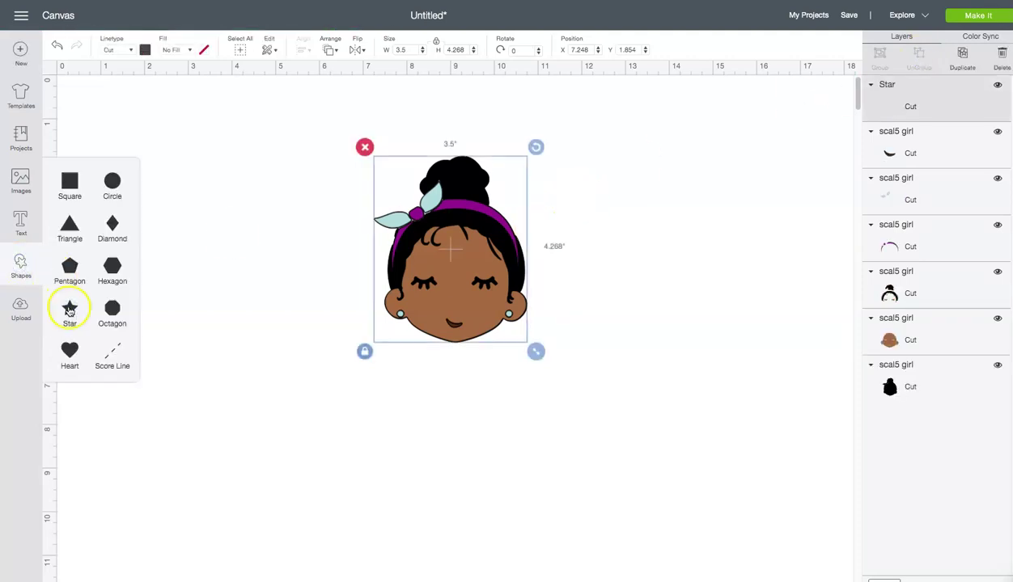
pyautogui.click(227, 234)
pyautogui.moveTo(290, 301); pyautogui.dragTo(410, 200)
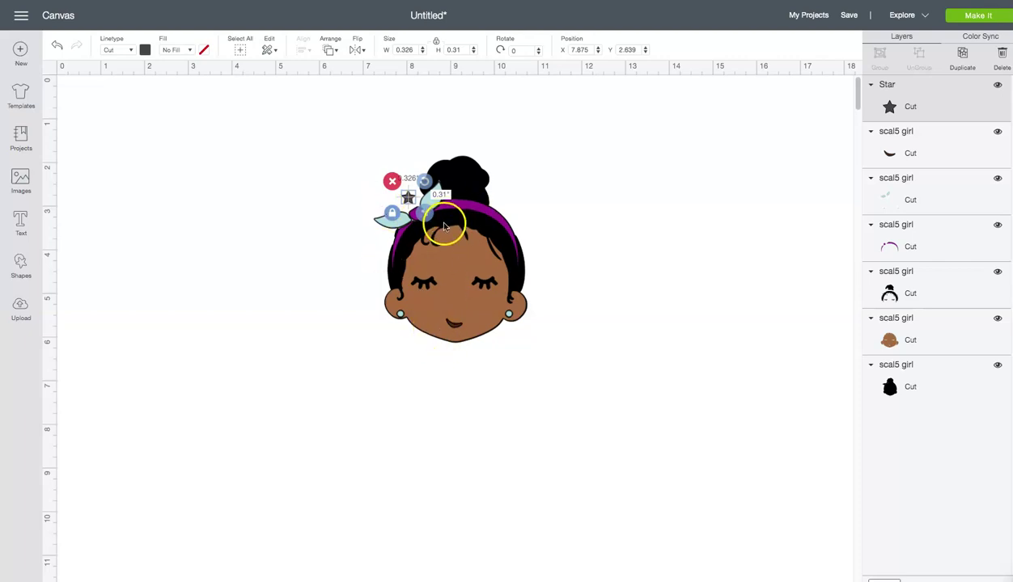
# Duplicate the star and move the copy to empty canvas beyond the girl, at about X 14.72, Y 1.04
pyautogui.rightClick(408, 199)
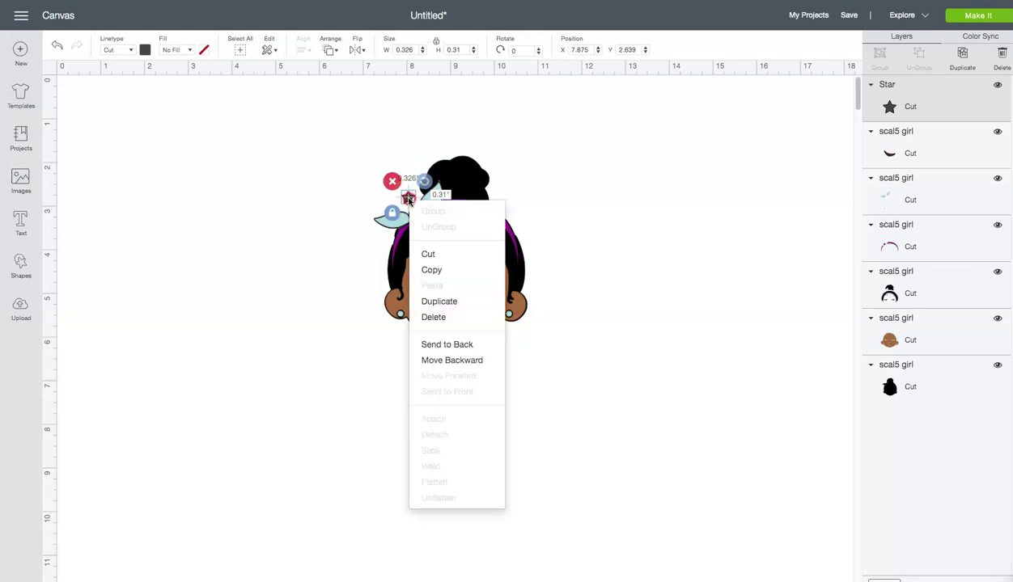
pyautogui.click(424, 271)
pyautogui.rightClick(408, 200)
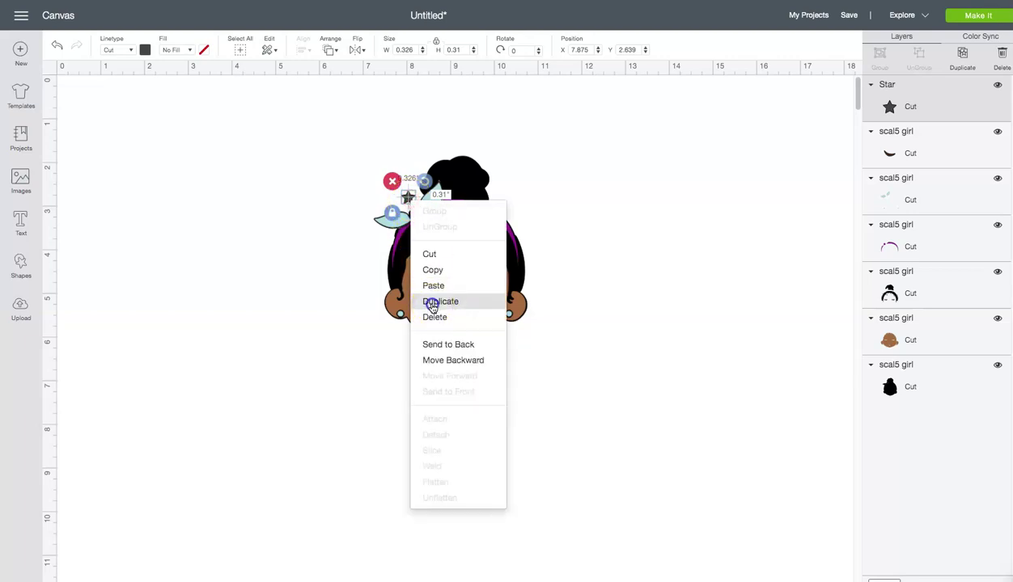
pyautogui.click(429, 301)
pyautogui.moveTo(434, 227); pyautogui.dragTo(708, 134)
# Duplicate the star in the empty canvas area and place the new copy directly below it
pyautogui.rightClick(709, 134)
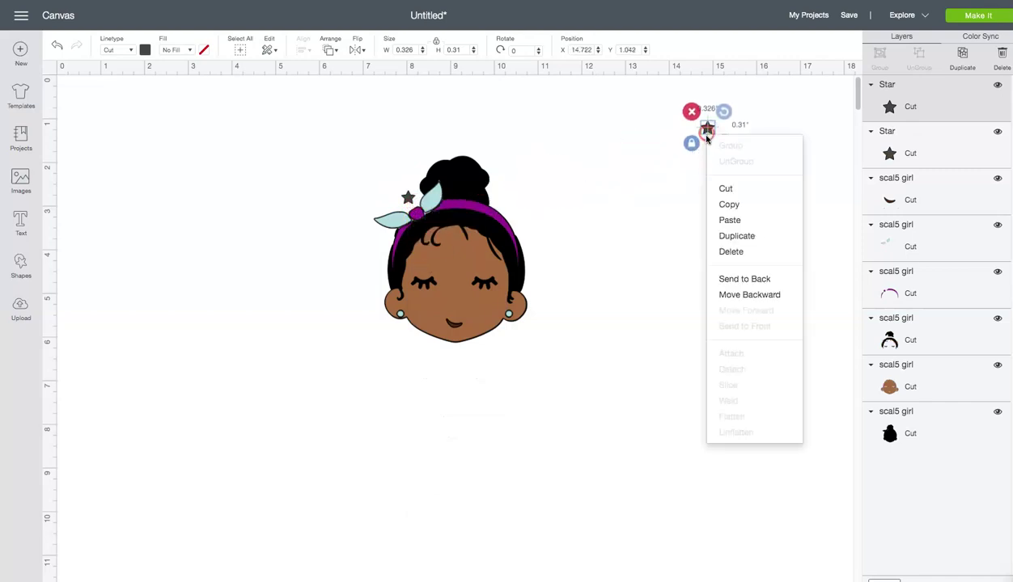
pyautogui.click(717, 235)
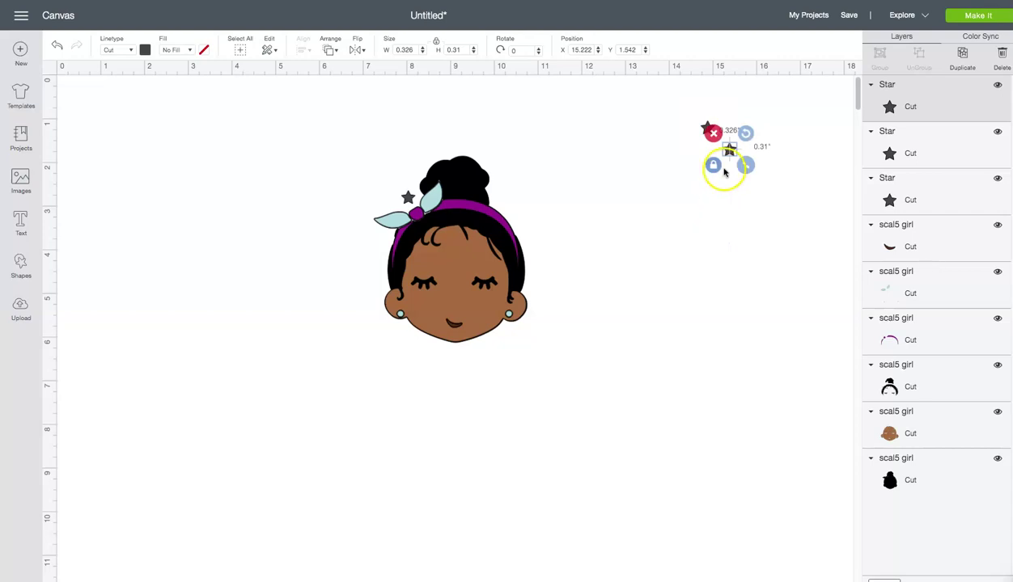
pyautogui.moveTo(728, 149); pyautogui.dragTo(706, 148)
pyautogui.click(685, 151)
# Select the two stacked stars together and duplicate the pair
pyautogui.moveTo(685, 111); pyautogui.dragTo(712, 152)
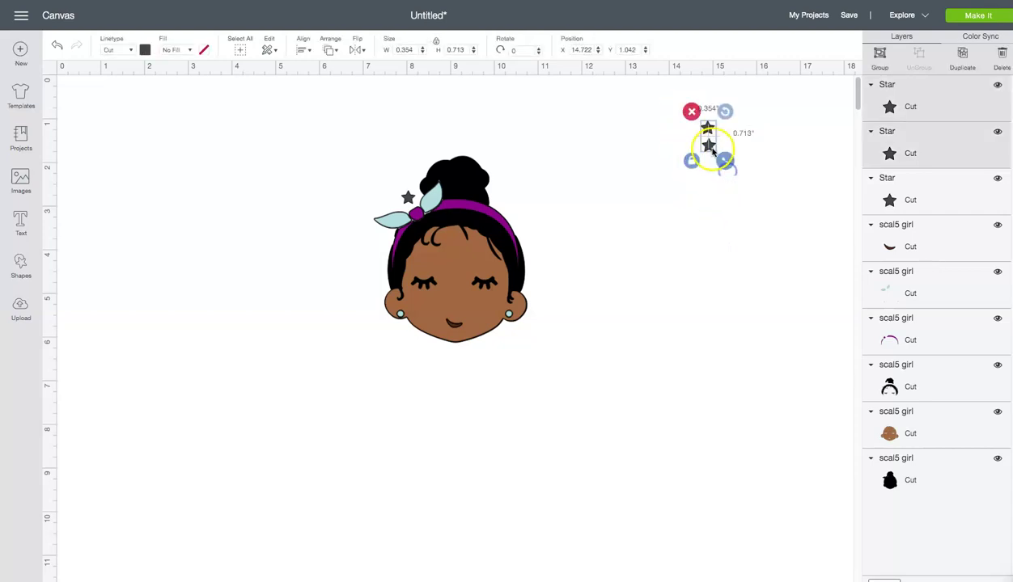
pyautogui.rightClick(712, 152)
pyautogui.click(703, 248)
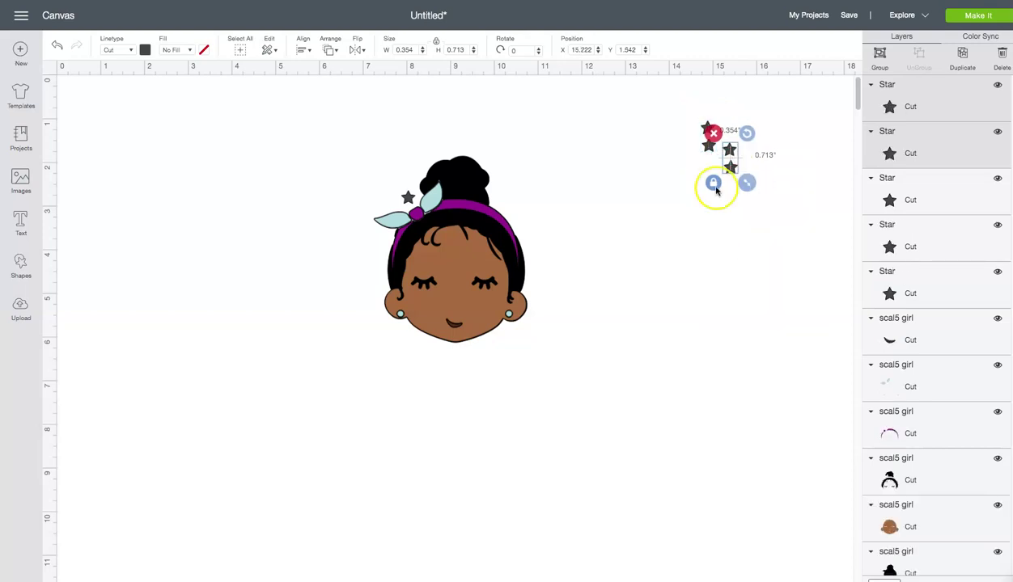
# Align the copied star pair beside the first pair, and duplicate it to place a third pair alongside in the same rows
pyautogui.moveTo(728, 149); pyautogui.dragTo(727, 128)
pyautogui.rightClick(728, 132)
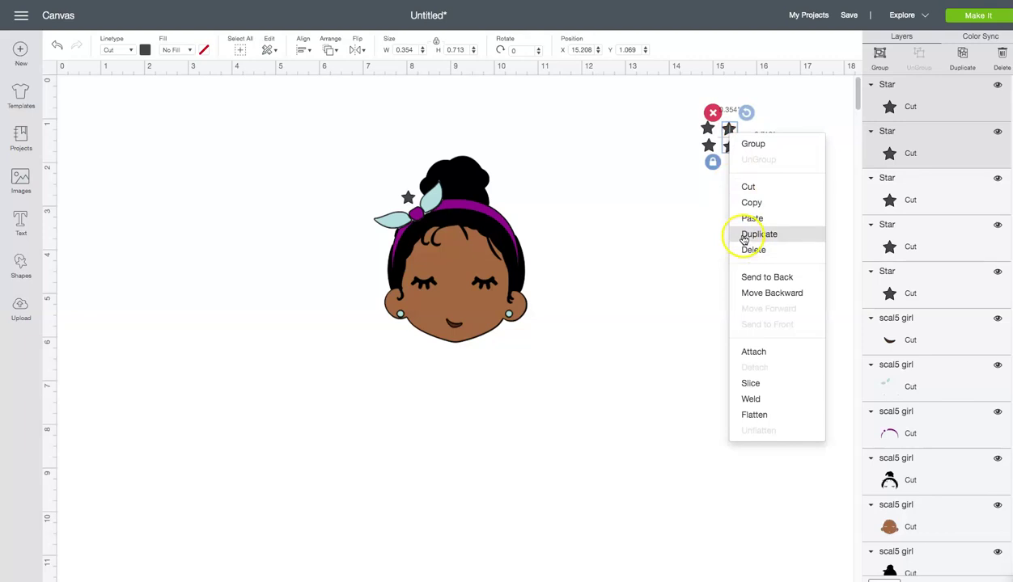
pyautogui.click(745, 233)
pyautogui.click(751, 170)
pyautogui.moveTo(751, 170); pyautogui.dragTo(749, 133)
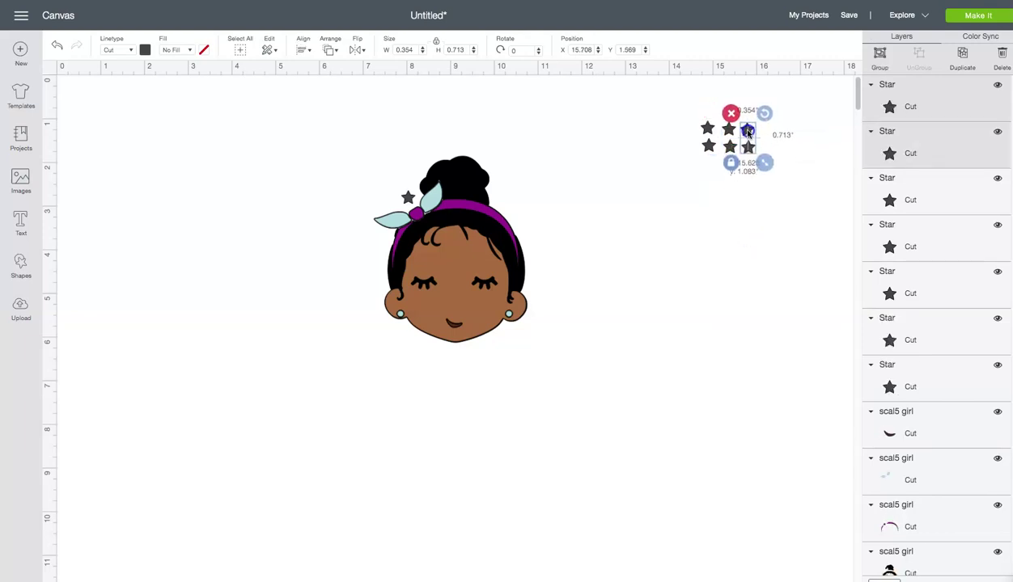
pyautogui.click(681, 235)
# Match the upper star of the first pair to the headband star's position by setting X 7.875 and Y 2.639
pyautogui.click(408, 198)
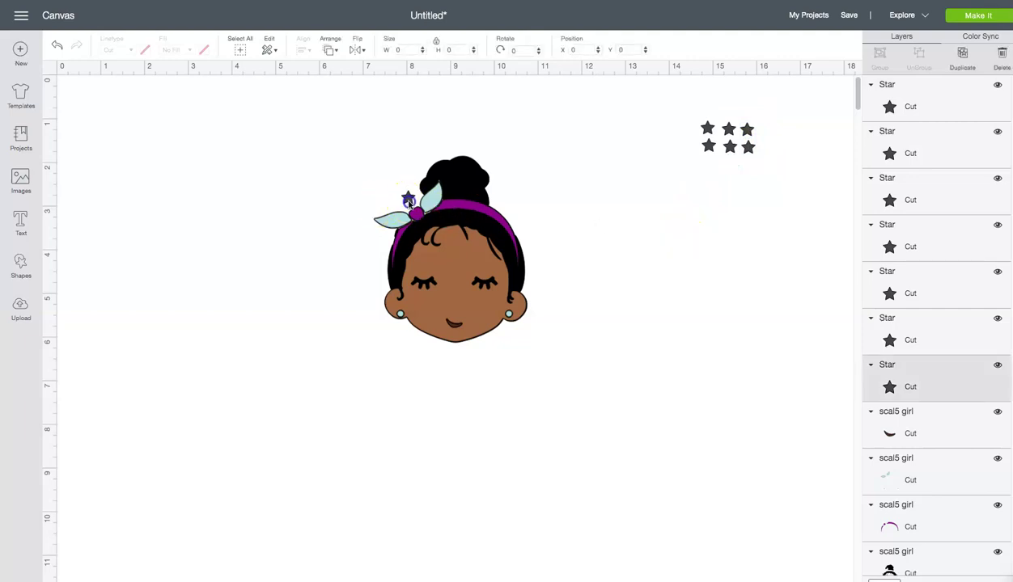
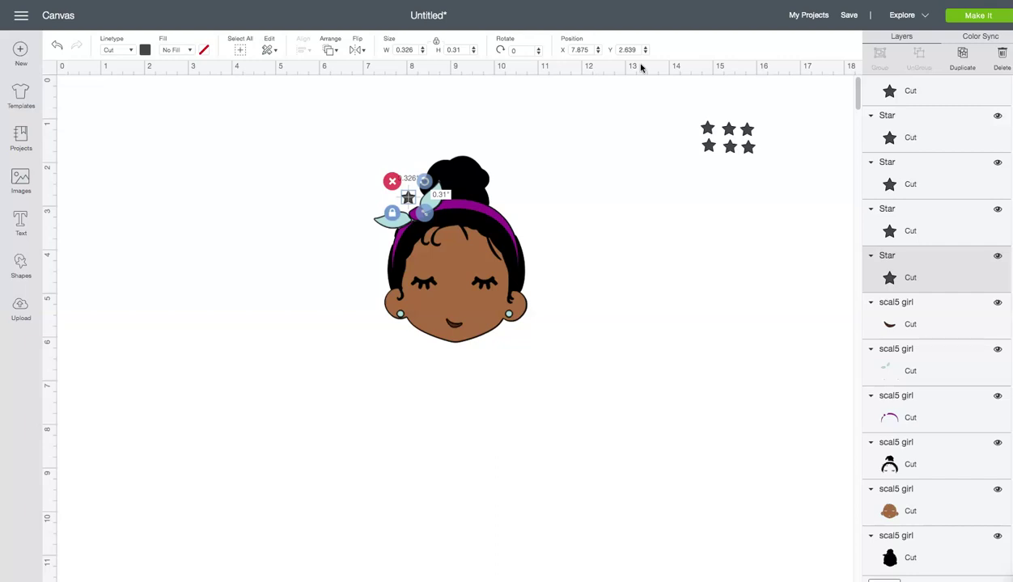
pyautogui.click(708, 132)
pyautogui.click(582, 50)
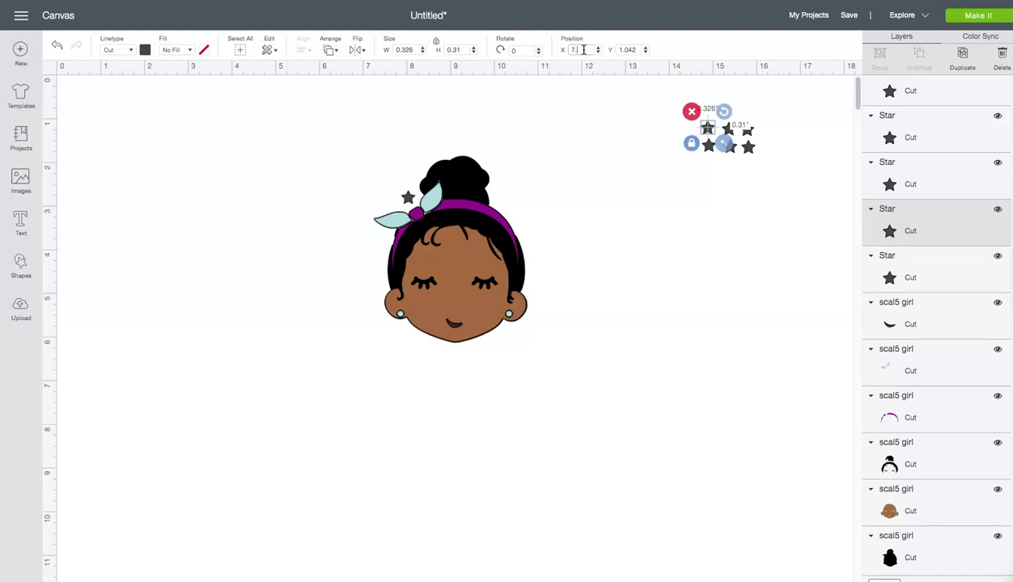
pyautogui.press('Return')
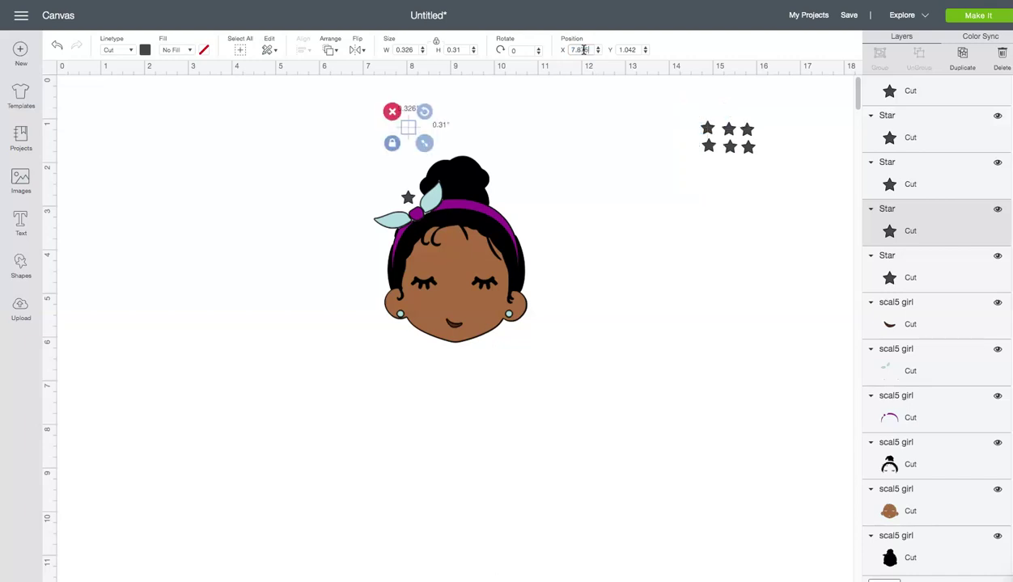
pyautogui.click(631, 49)
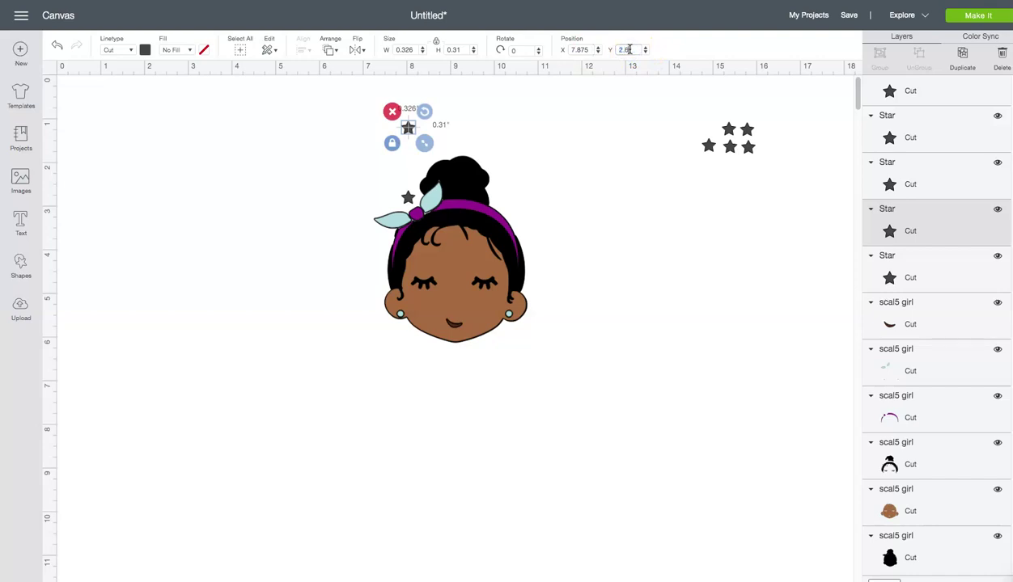
pyautogui.press('Return')
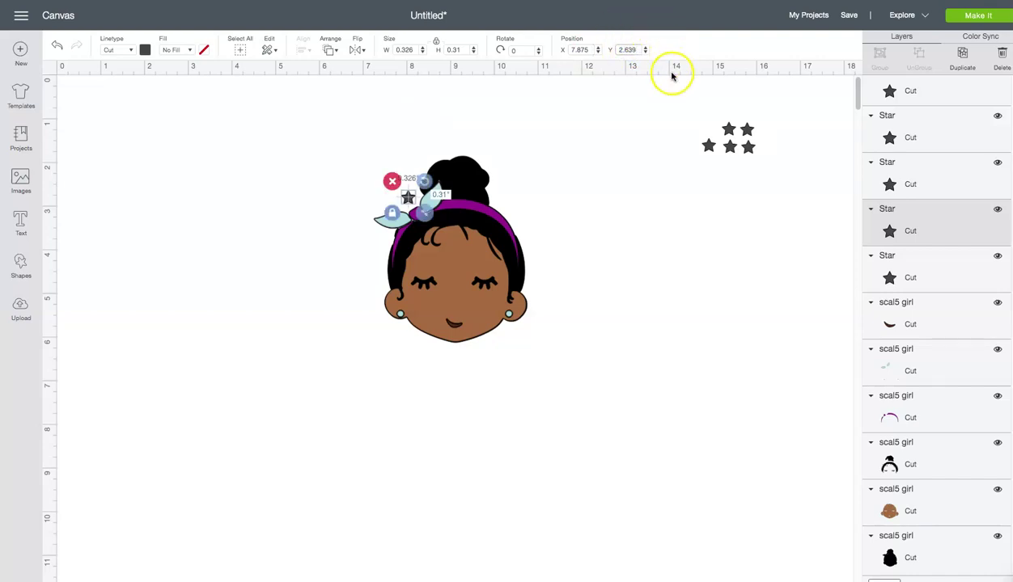
# Move the lower star of the first pair onto the headband star at X 7.875, Y 2.639
pyautogui.click(710, 146)
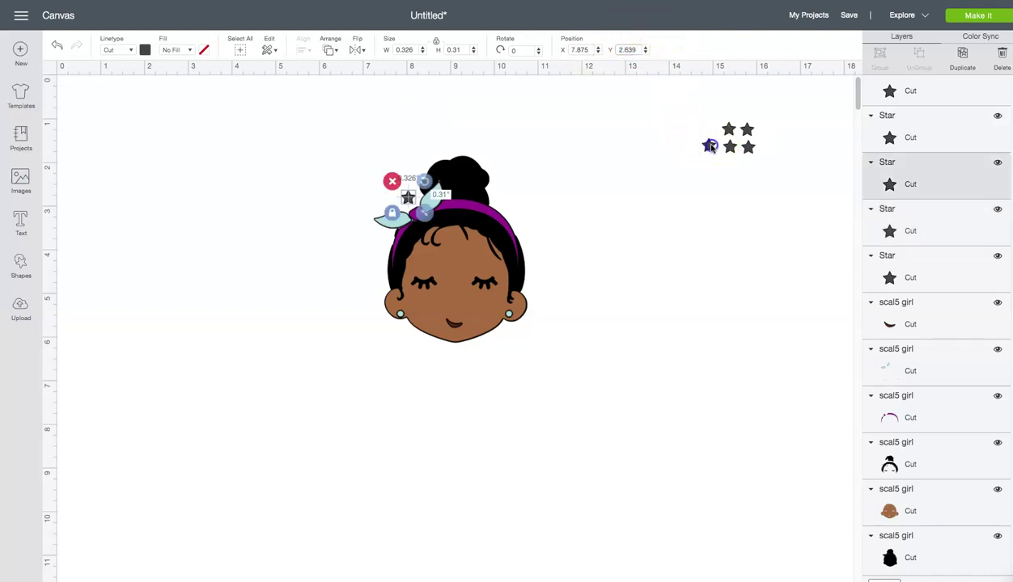
pyautogui.click(582, 49)
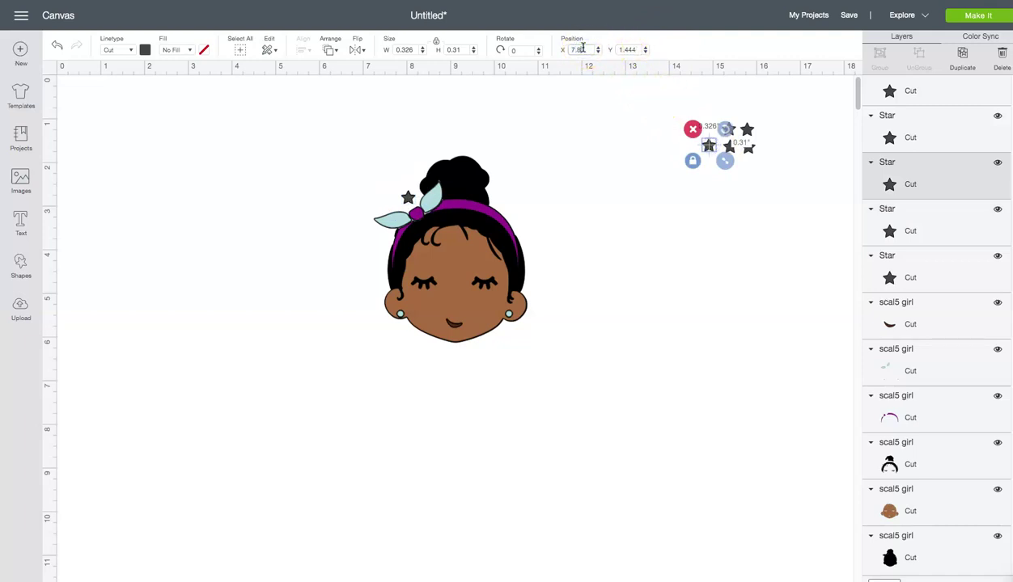
pyautogui.write('7.875')
pyautogui.press('Return')
pyautogui.click(628, 50)
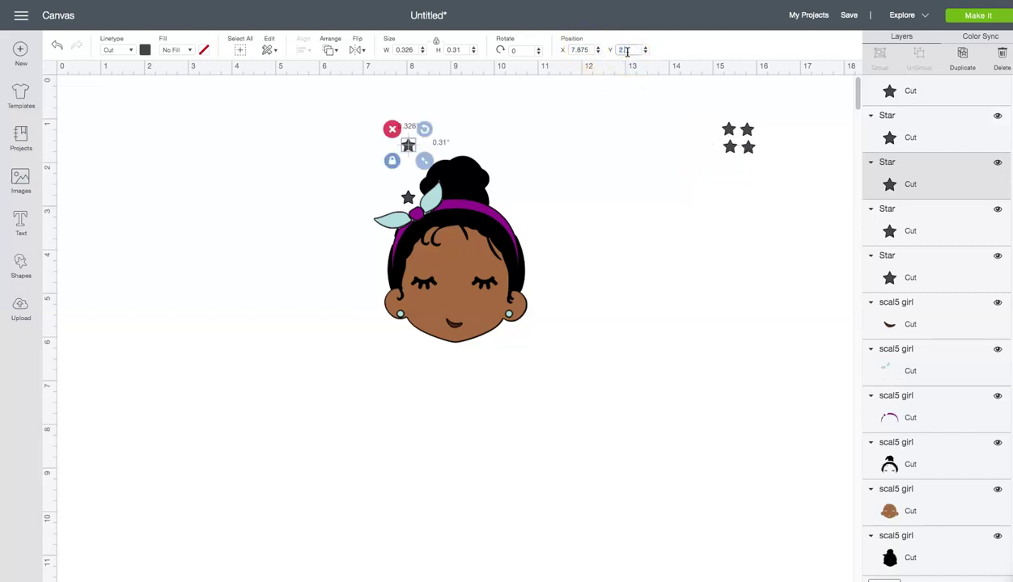
# Set the upper star of the middle pair to X 7.875, Y 2.639, stacking it on the headband star
pyautogui.click(731, 129)
pyautogui.click(588, 50)
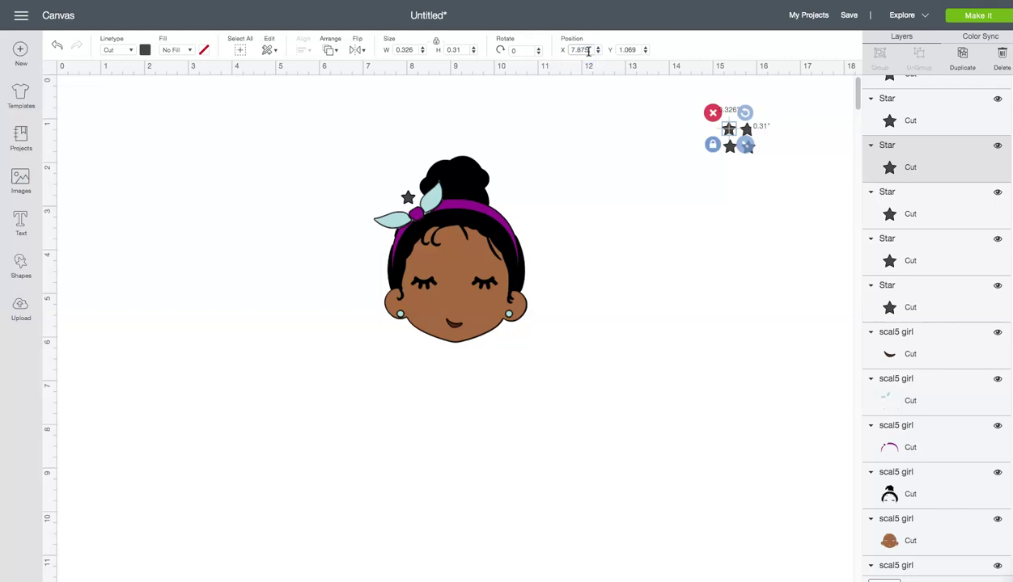
pyautogui.press('Return')
pyautogui.click(622, 49)
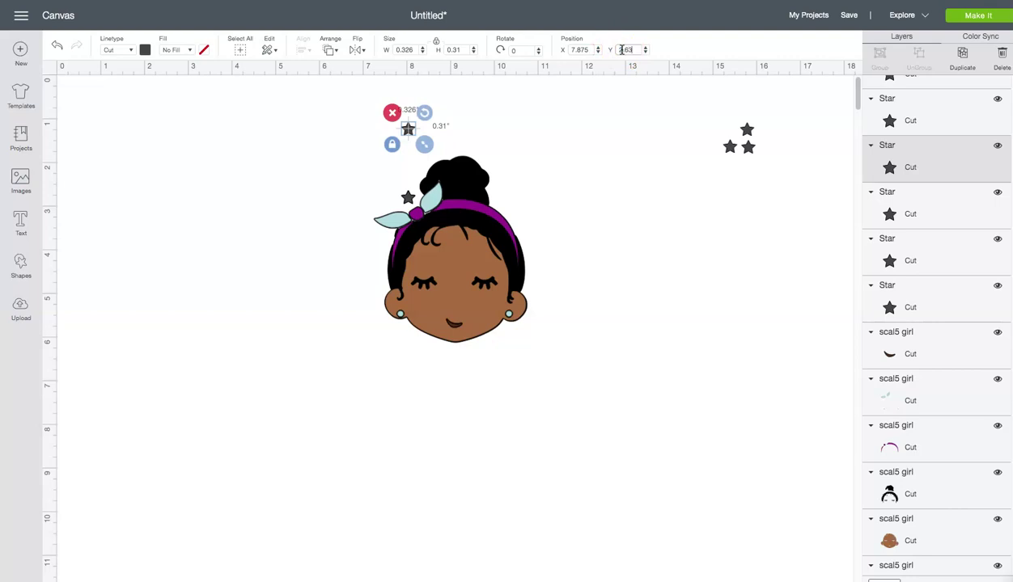
pyautogui.write('2.639')
pyautogui.press('Return')
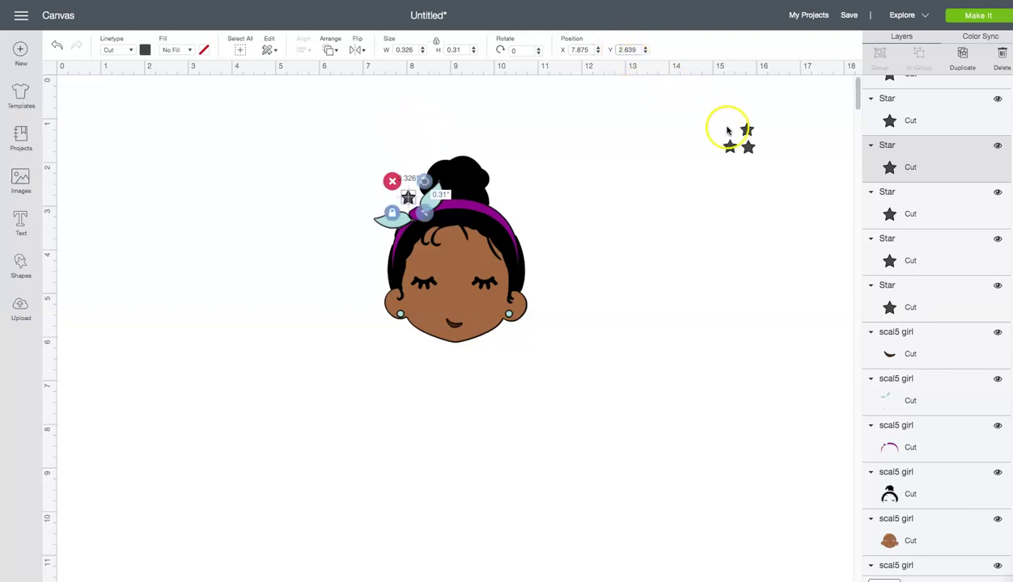
# Reposition the upper star of the last pair to X 7.875, Y 2.639 on the headband star
pyautogui.click(747, 132)
pyautogui.click(584, 49)
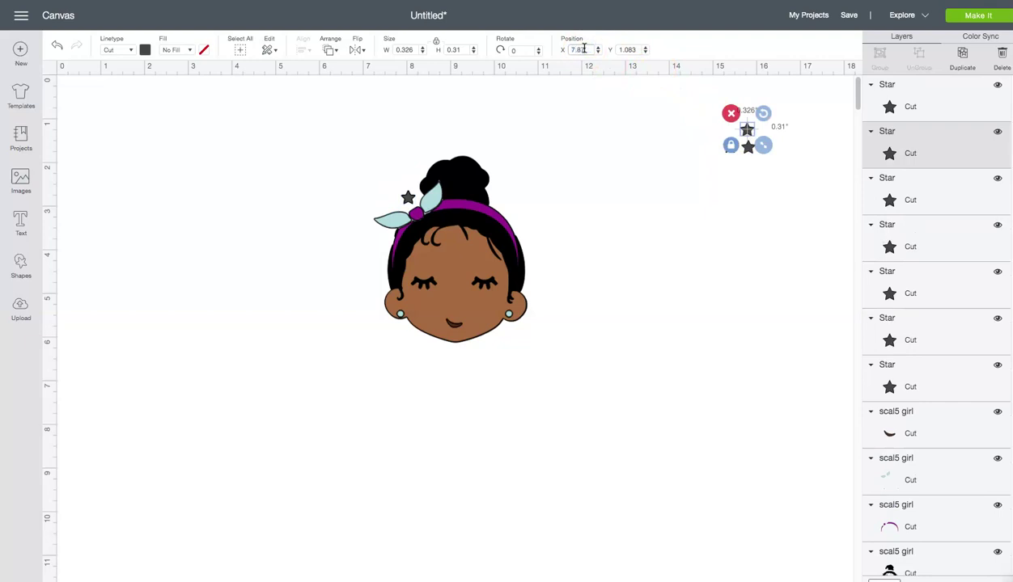
pyautogui.write('7.875')
pyautogui.press('Return')
pyautogui.click(627, 50)
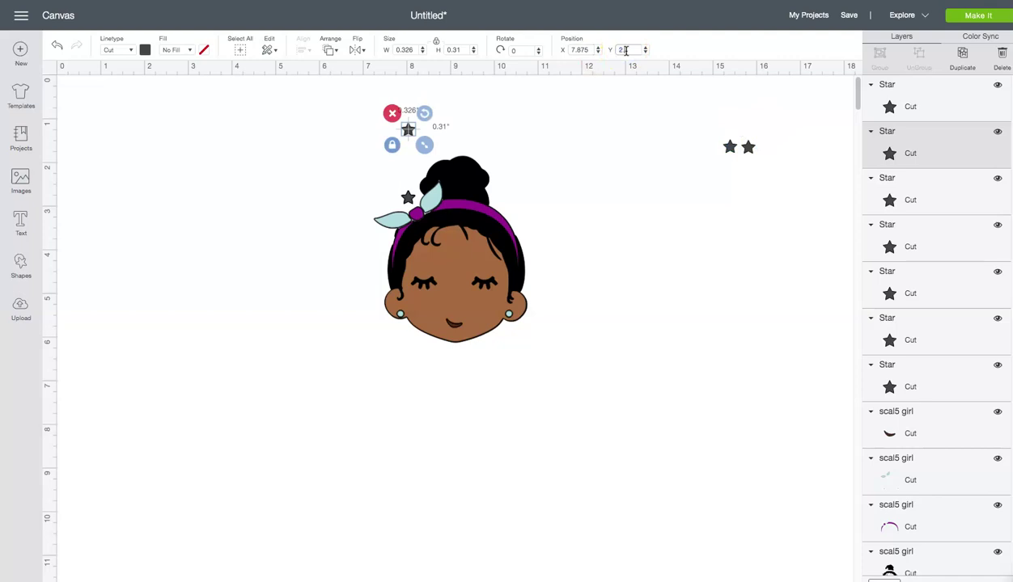
pyautogui.write('2.639')
pyautogui.press('Return')
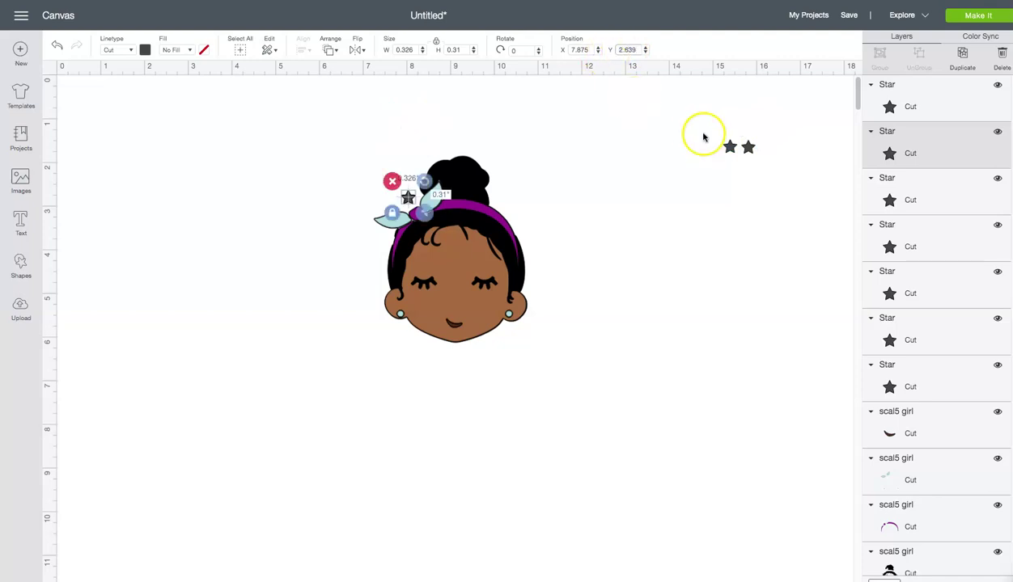
# Place the remaining star of the middle pair on the headband star at X 7.875, Y 2.639
pyautogui.click(727, 147)
pyautogui.click(577, 50)
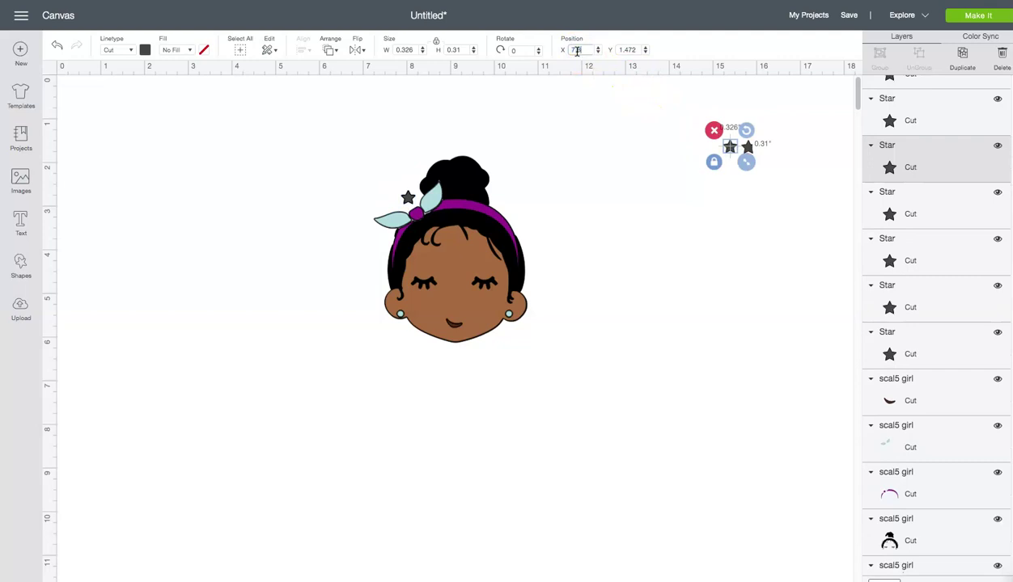
pyautogui.press('Return')
pyautogui.click(628, 50)
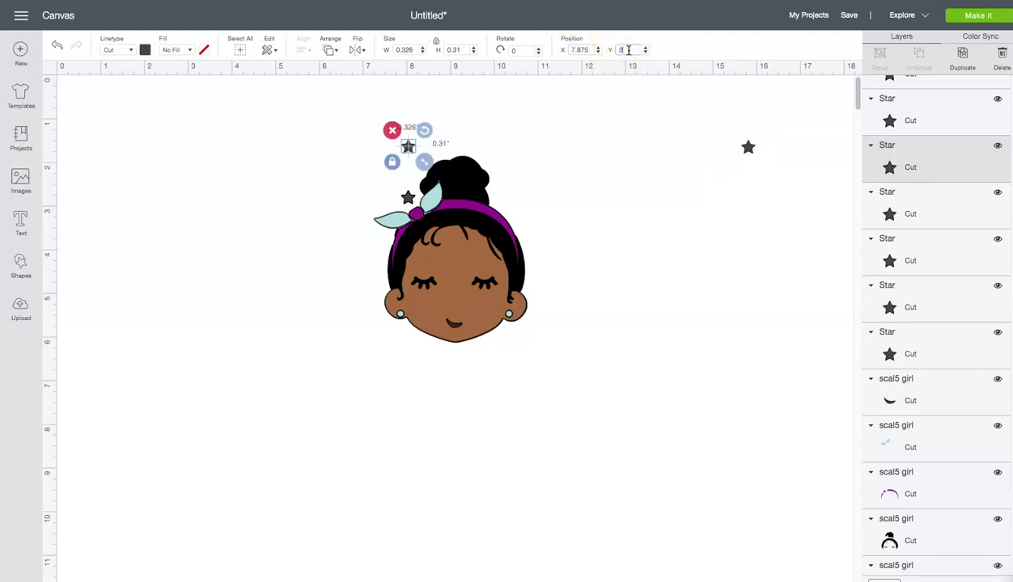
pyautogui.press('Return')
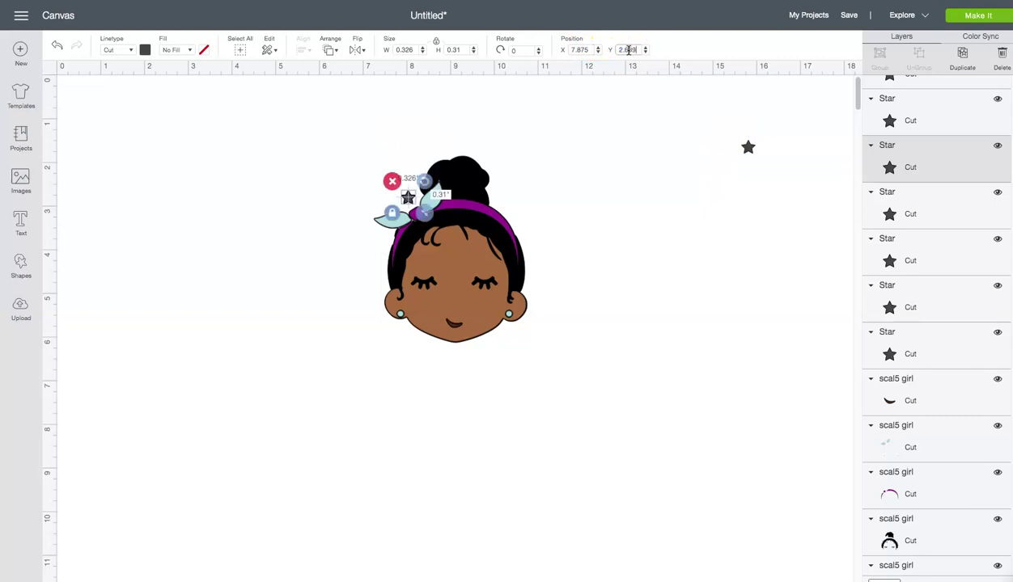
# Delete the leftover star beyond the girl on the empty canvas
pyautogui.click(748, 151)
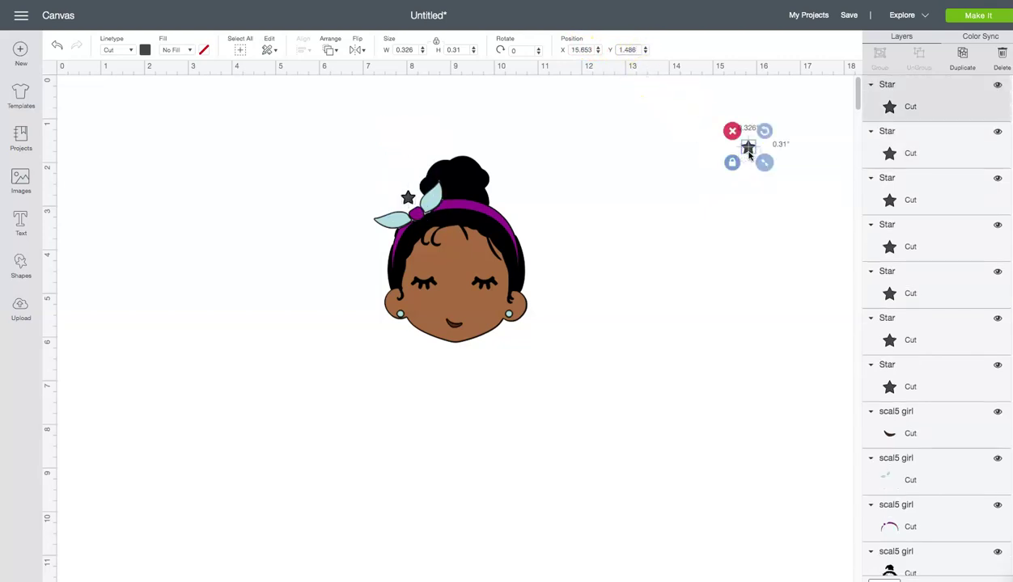
pyautogui.click(749, 151)
pyautogui.click(732, 131)
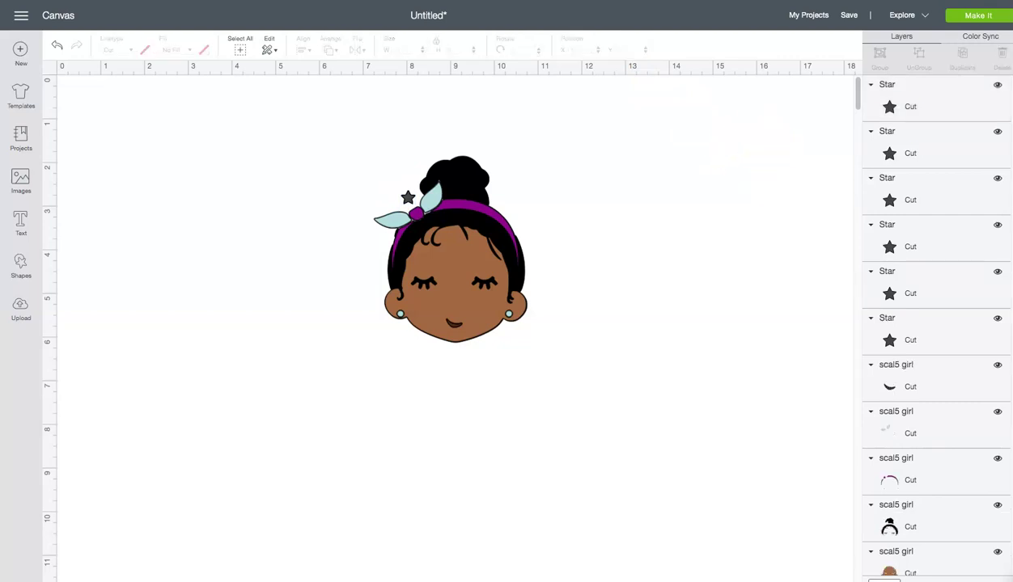
# Hide the five uppermost Star layers, leaving only the one directly above the girl layers visible
pyautogui.click(999, 86)
pyautogui.click(997, 132)
pyautogui.click(997, 179)
pyautogui.click(997, 225)
pyautogui.click(998, 272)
pyautogui.click(997, 320)
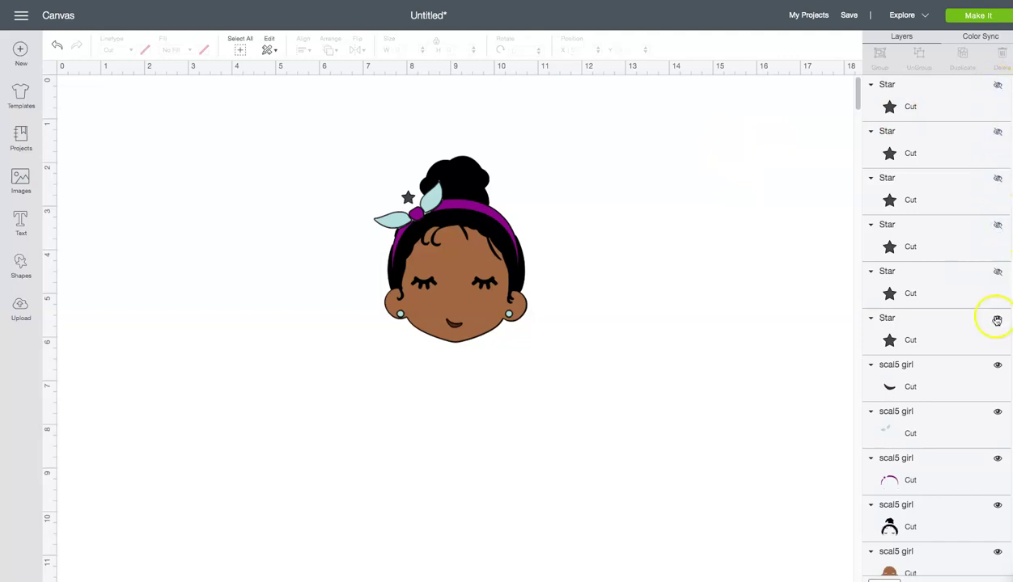
pyautogui.click(996, 319)
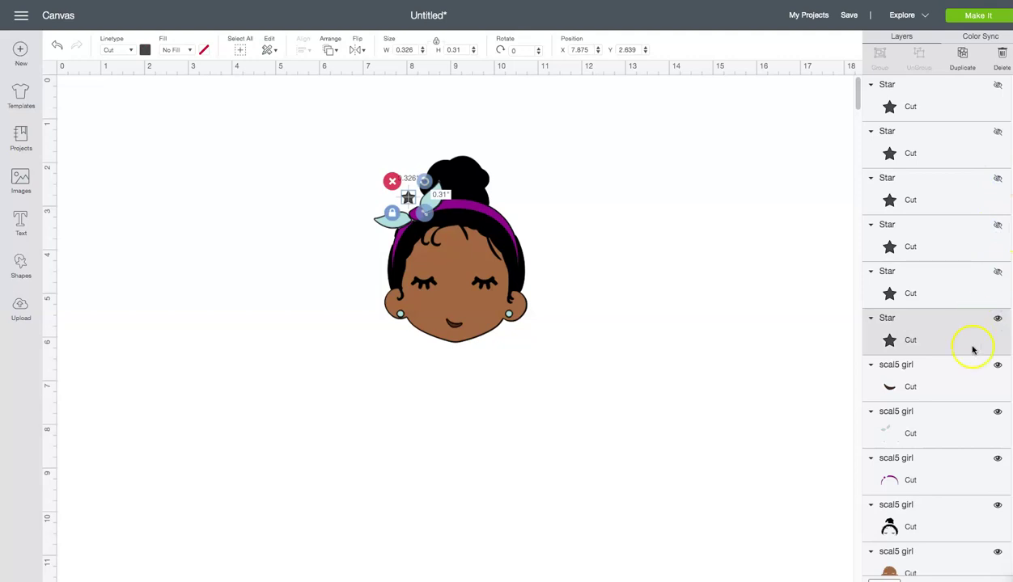
# Weld the visible star to the girl's smile layer, keeping the smile visible
pyautogui.click(998, 365)
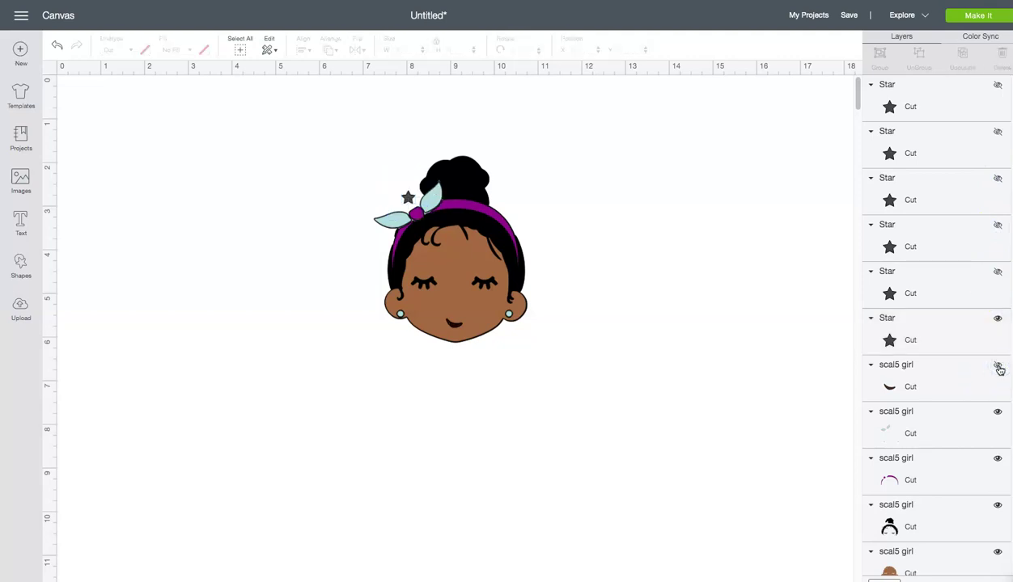
pyautogui.click(995, 368)
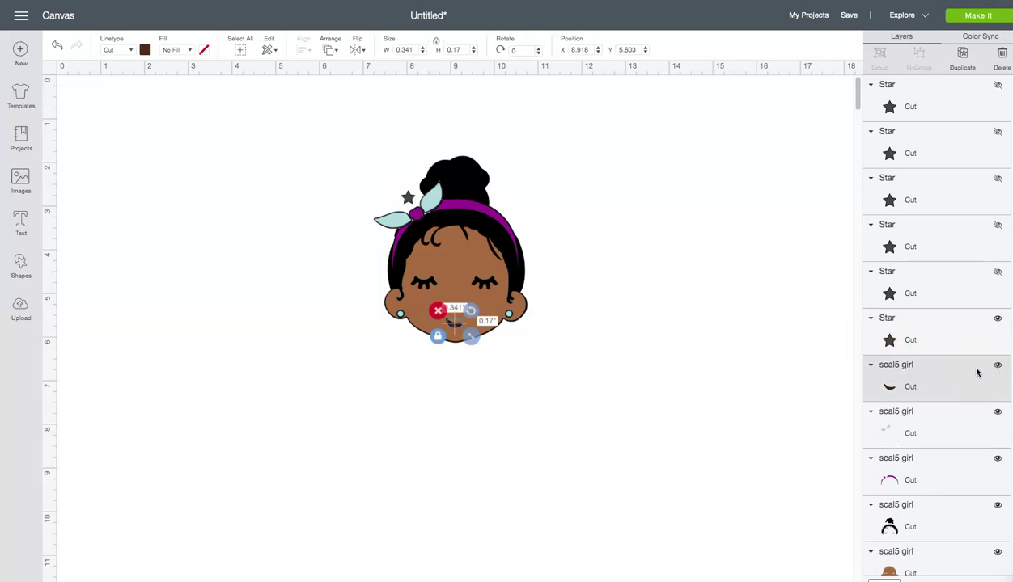
pyautogui.click(952, 380)
pyautogui.keyDown('shift'); pyautogui.click(952, 346); pyautogui.keyUp('shift')
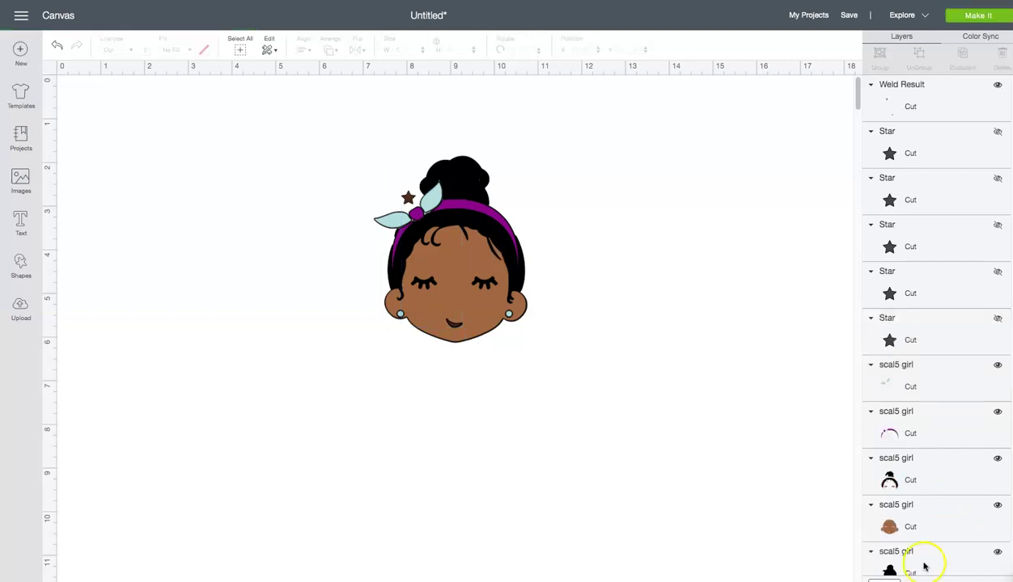
# Show two more hidden stars in turn, welding one to the light-blue bow and earrings layer and the other to the purple headband layer
pyautogui.click(934, 349)
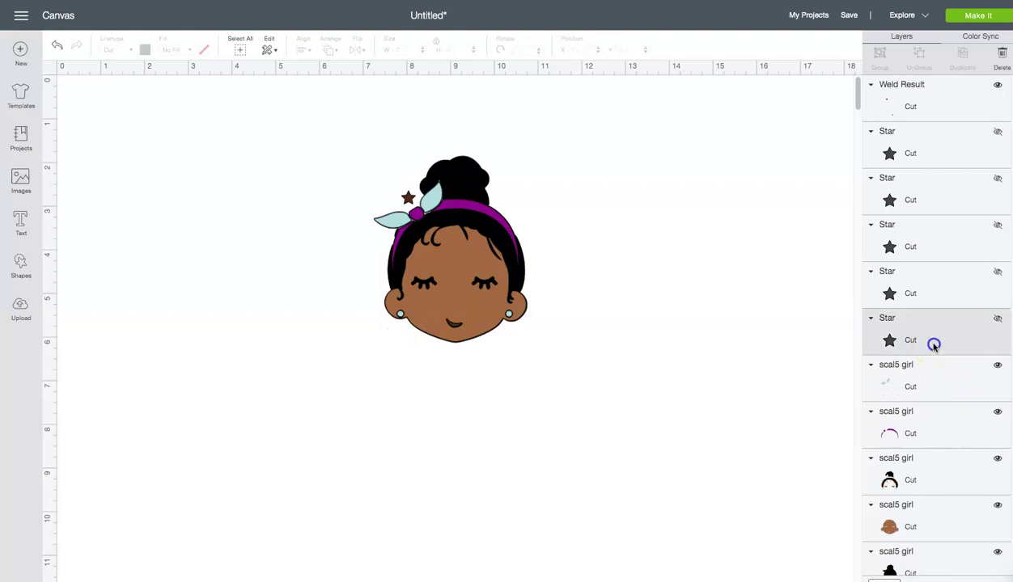
pyautogui.click(1000, 319)
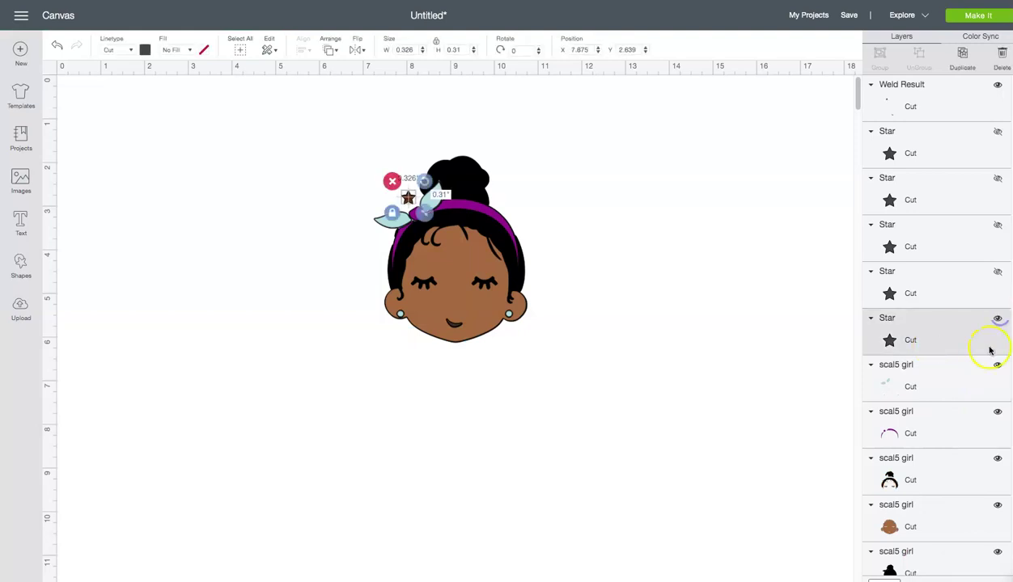
pyautogui.keyDown('shift'); pyautogui.click(956, 377); pyautogui.keyUp('shift')
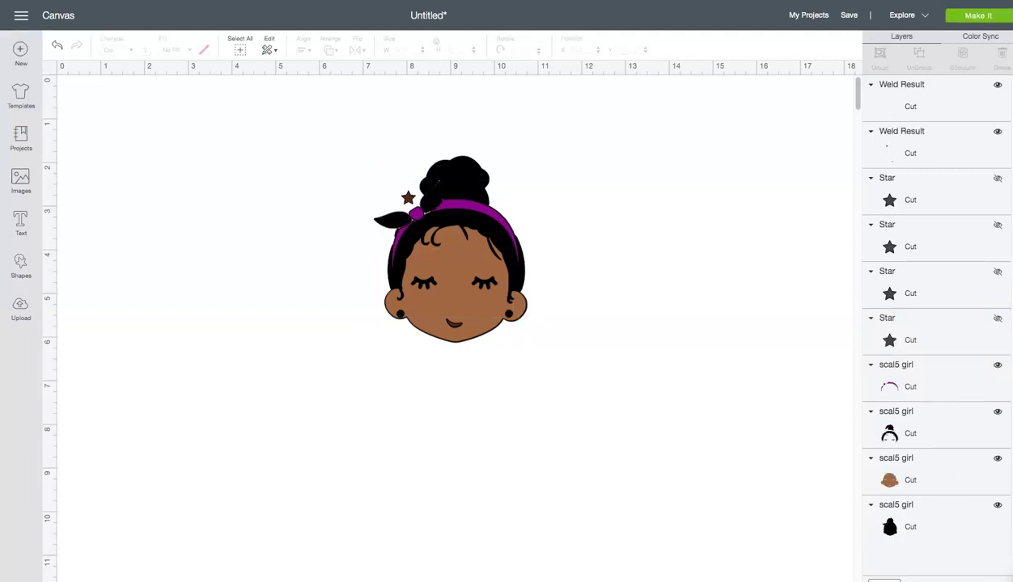
pyautogui.click(997, 318)
pyautogui.keyDown('shift'); pyautogui.click(923, 380); pyautogui.keyUp('shift')
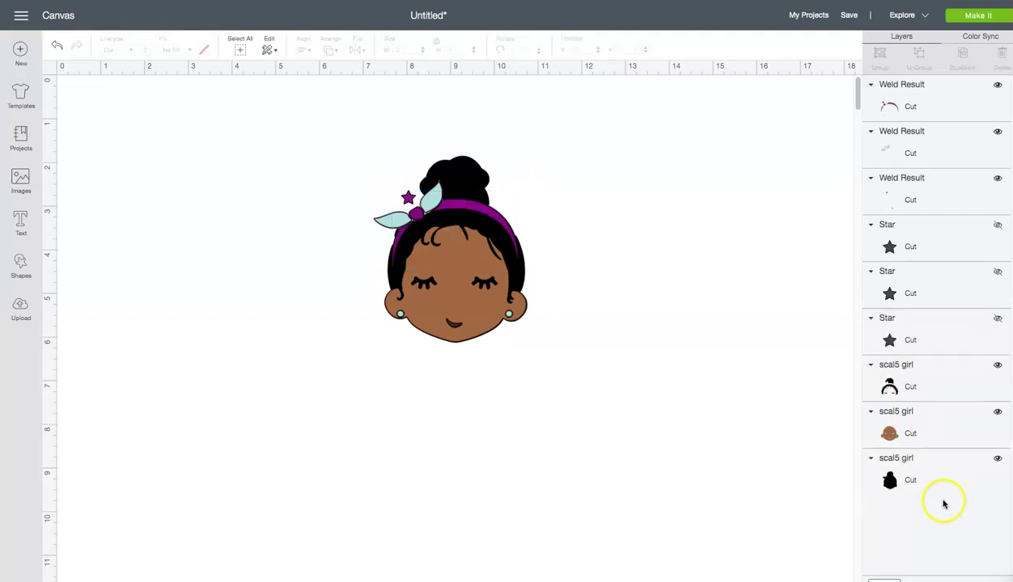
# Show the next hidden star and weld it to the black hair and eyelashes layer
pyautogui.click(997, 318)
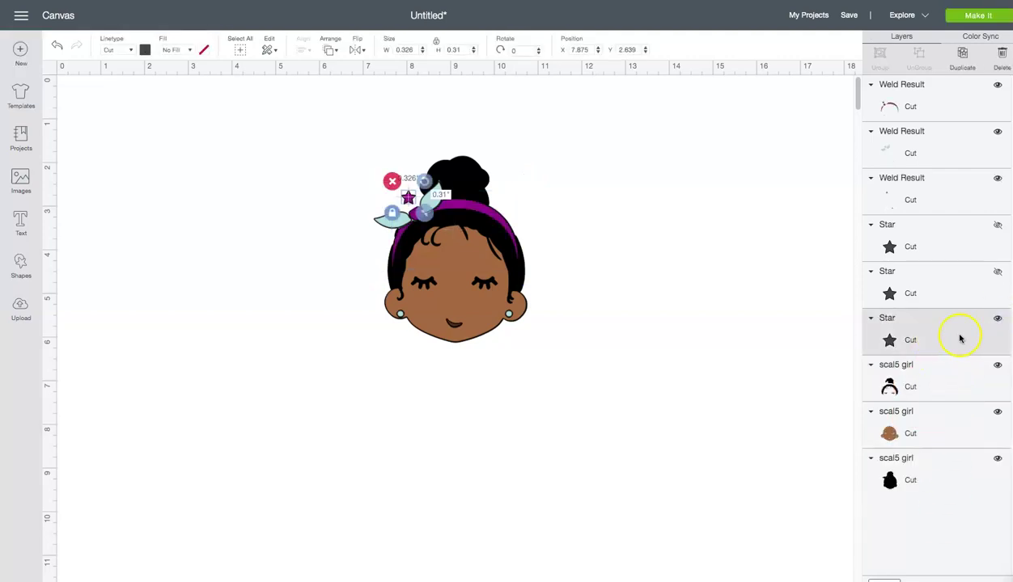
pyautogui.click(935, 382)
pyautogui.keyDown('shift'); pyautogui.click(927, 341); pyautogui.keyUp('shift')
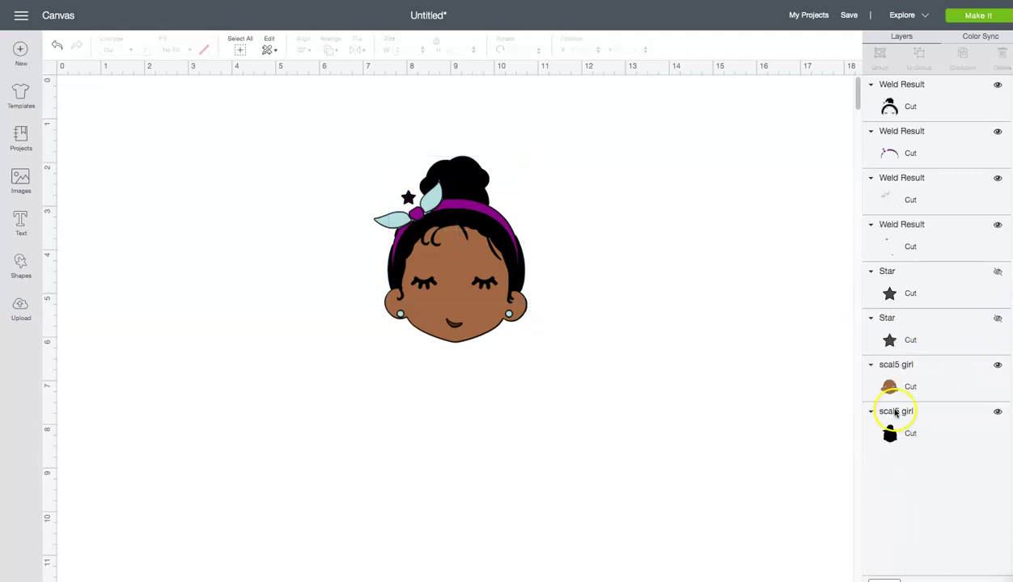
# Show the hidden star directly above the brown face layer and weld it to that layer
pyautogui.click(986, 370)
pyautogui.click(997, 318)
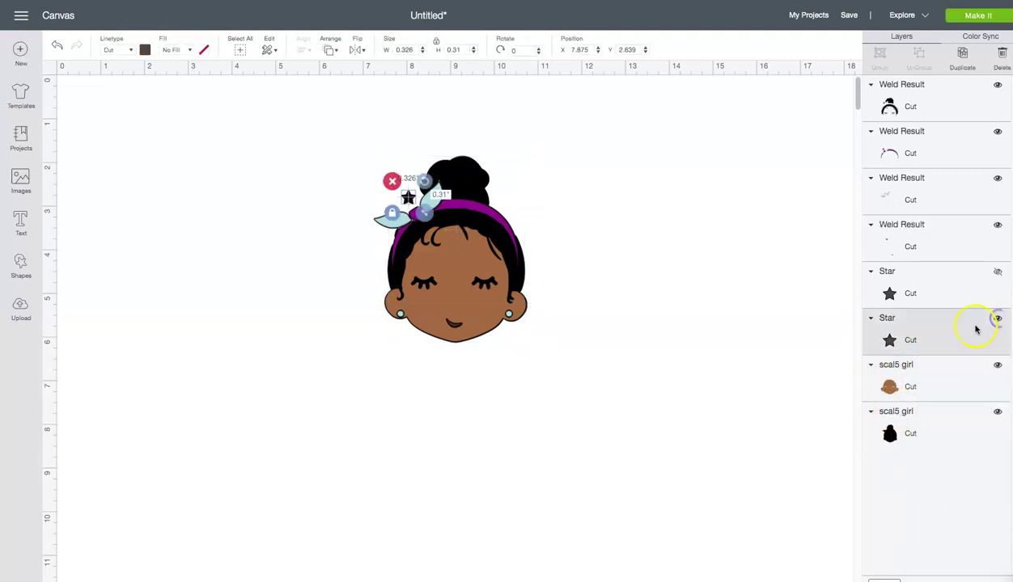
pyautogui.keyDown('shift'); pyautogui.click(948, 388); pyautogui.keyUp('shift')
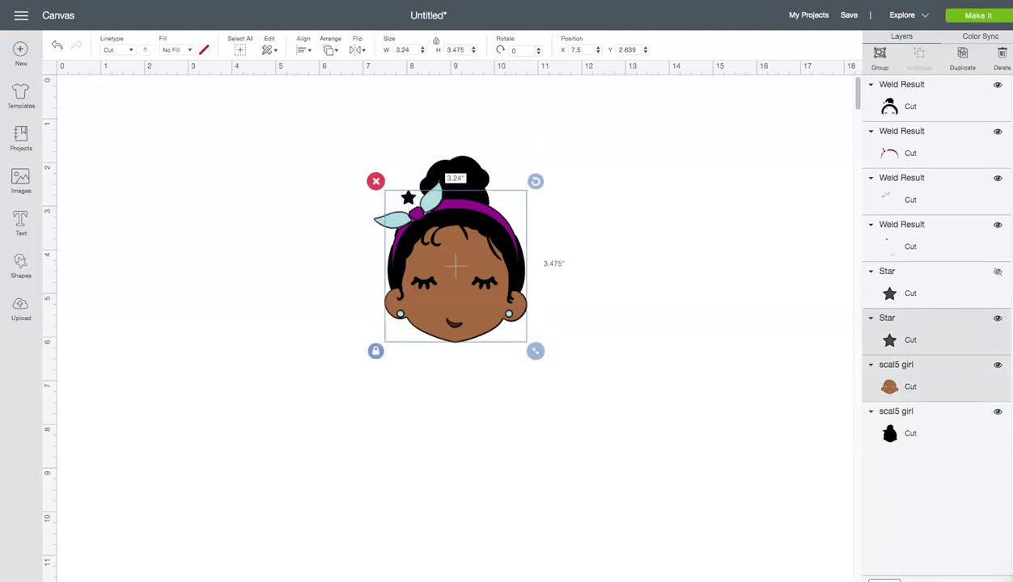
pyautogui.click(889, 566)
# Show the last hidden star and weld it to the solid black silhouette layer
pyautogui.click(997, 318)
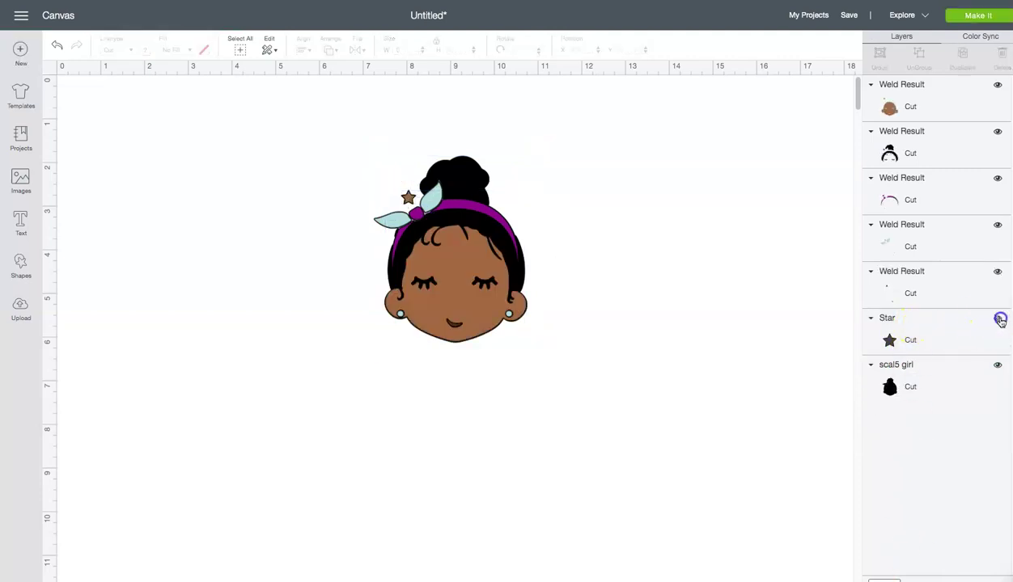
pyautogui.keyDown('shift'); pyautogui.click(929, 373); pyautogui.keyUp('shift')
pyautogui.click(889, 567)
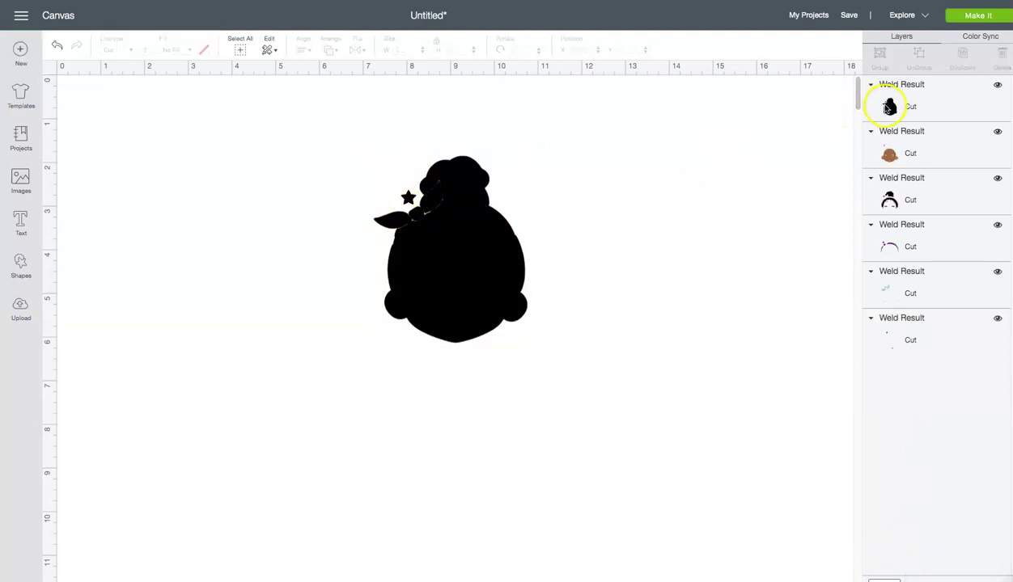
# Send the welded black silhouette layer to the back of the stacking order
pyautogui.click(912, 110)
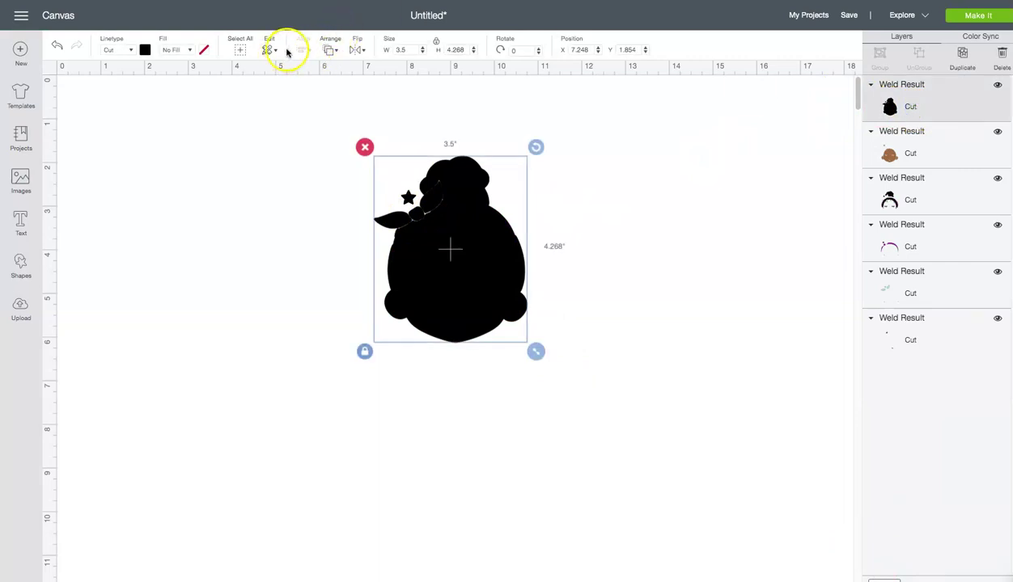
pyautogui.click(331, 50)
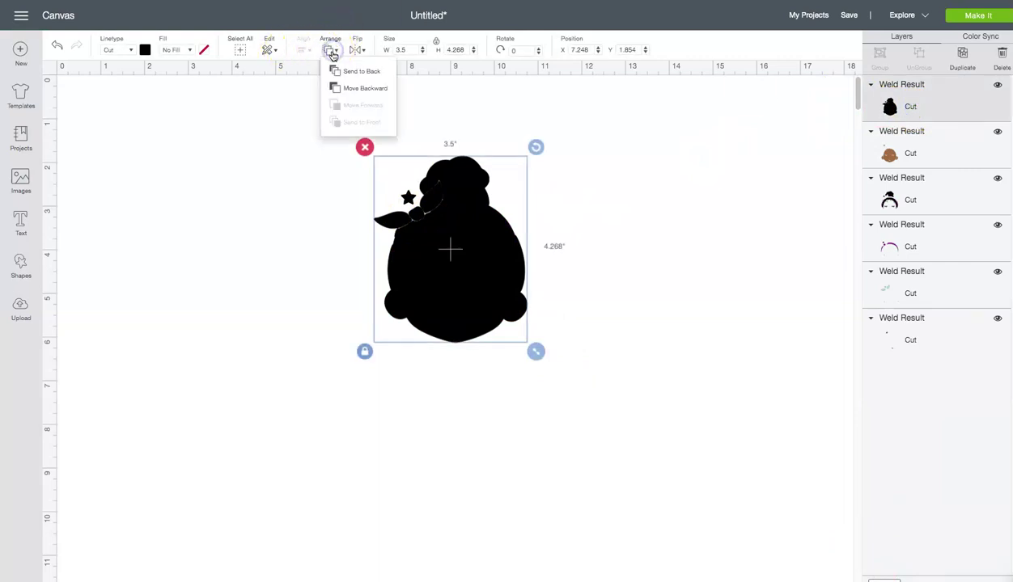
pyautogui.click(345, 73)
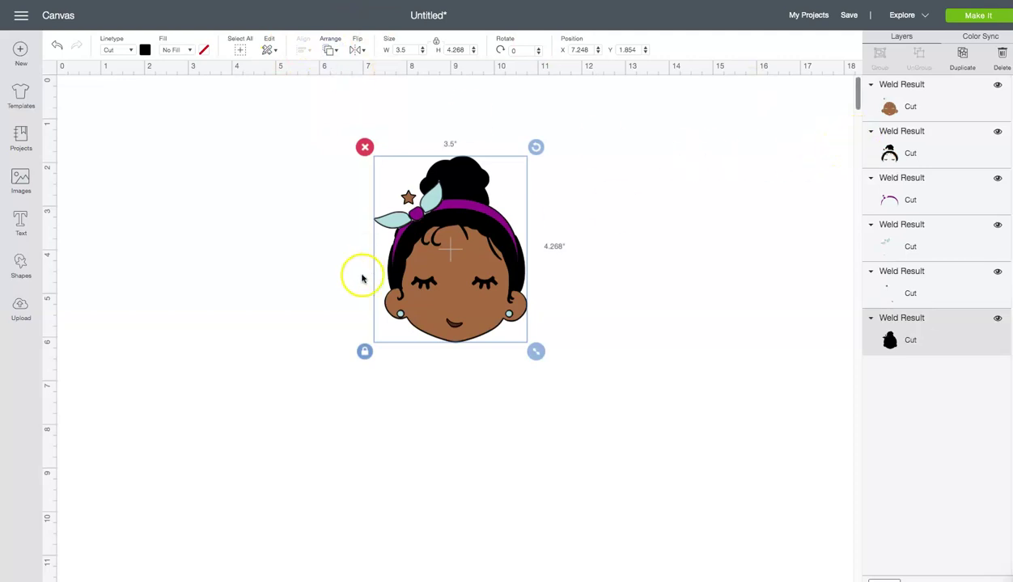
# Move the brown face layer backward one level at a time until it sits directly above the black silhouette
pyautogui.click(906, 113)
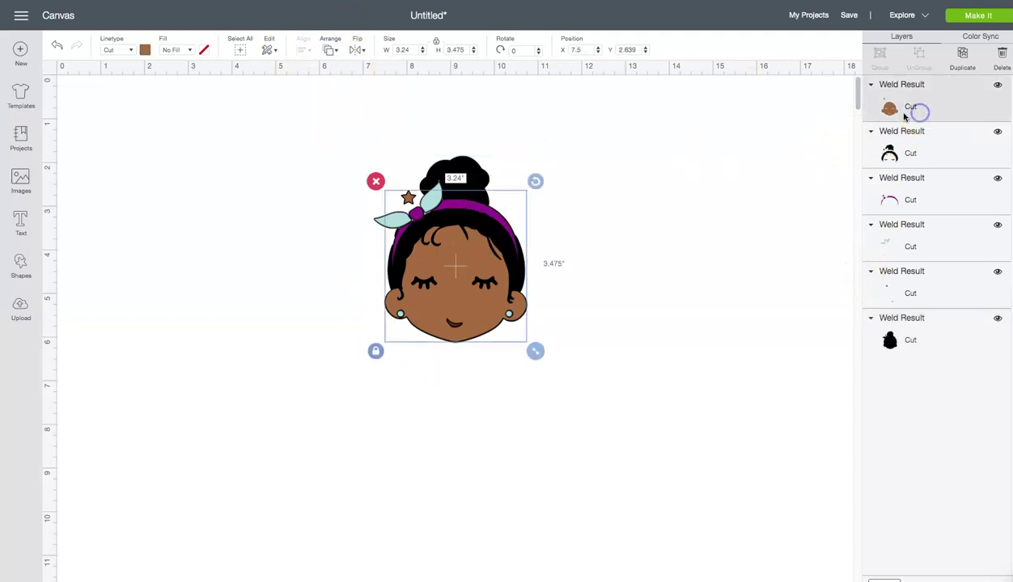
pyautogui.click(326, 51)
pyautogui.click(342, 88)
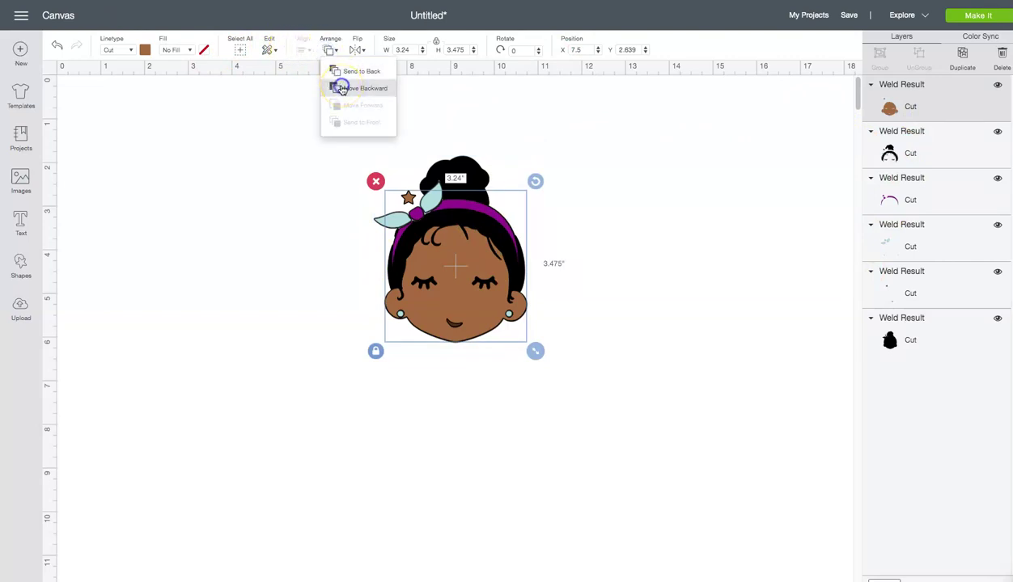
pyautogui.click(328, 51)
pyautogui.click(339, 107)
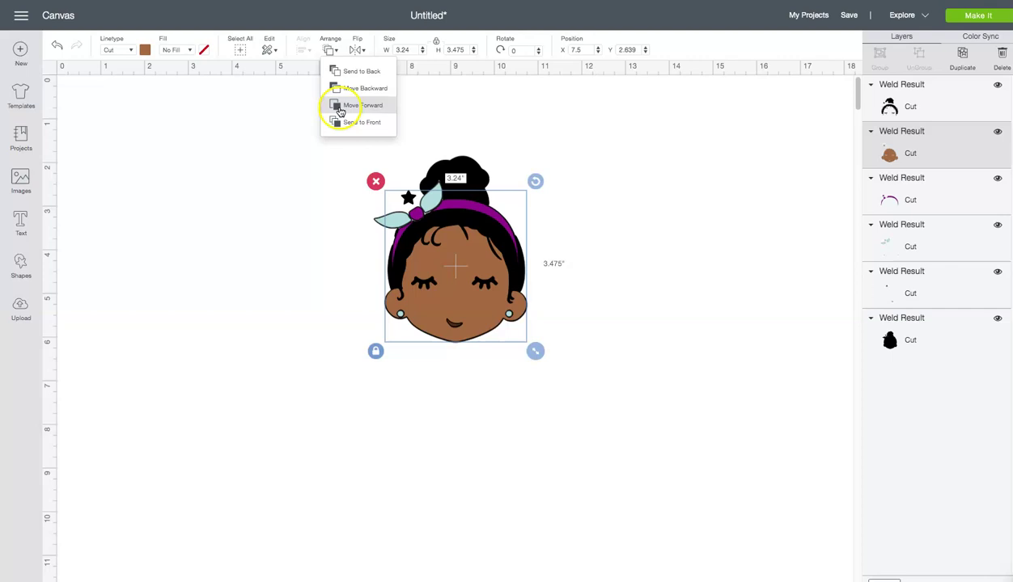
pyautogui.click(330, 50)
pyautogui.click(340, 106)
pyautogui.click(333, 51)
pyautogui.click(339, 104)
pyautogui.click(331, 51)
pyautogui.click(342, 85)
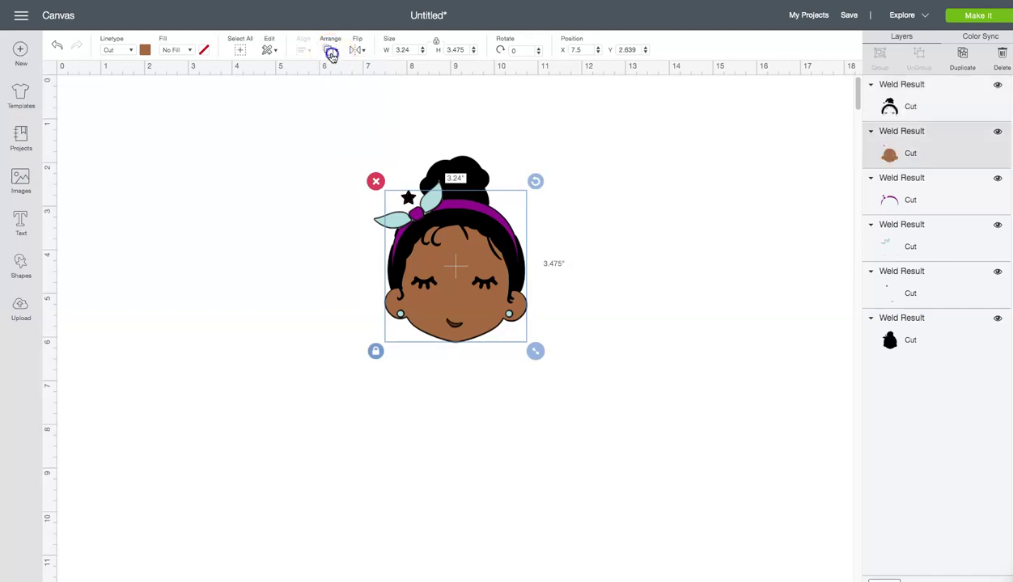
pyautogui.click(331, 52)
pyautogui.click(346, 88)
pyautogui.click(330, 50)
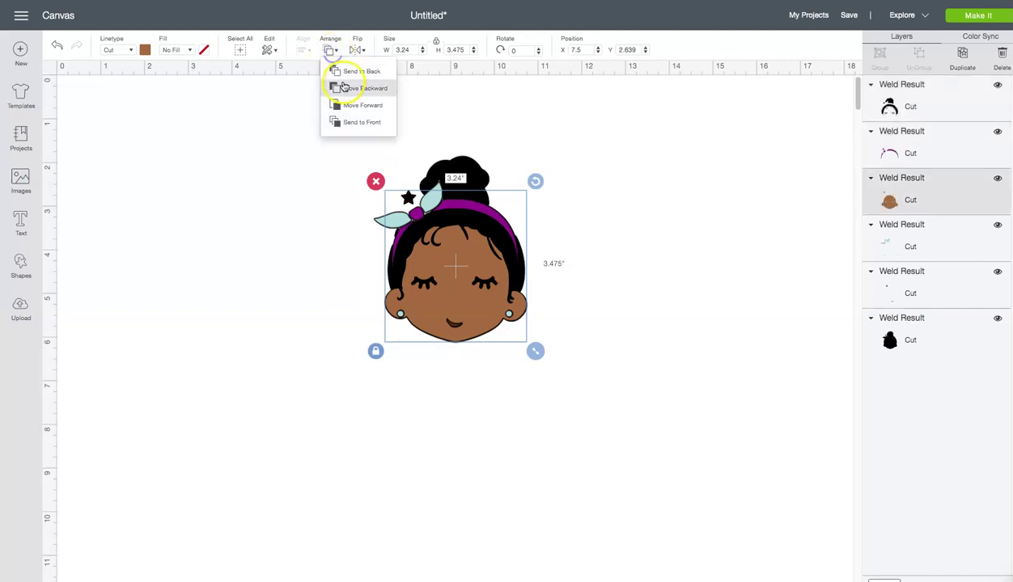
pyautogui.click(343, 89)
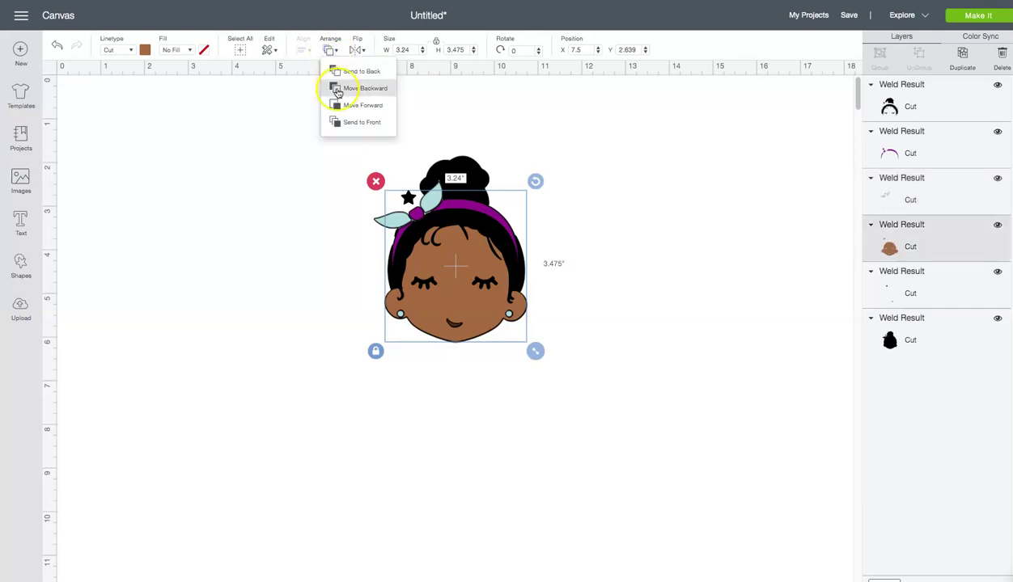
pyautogui.click(344, 87)
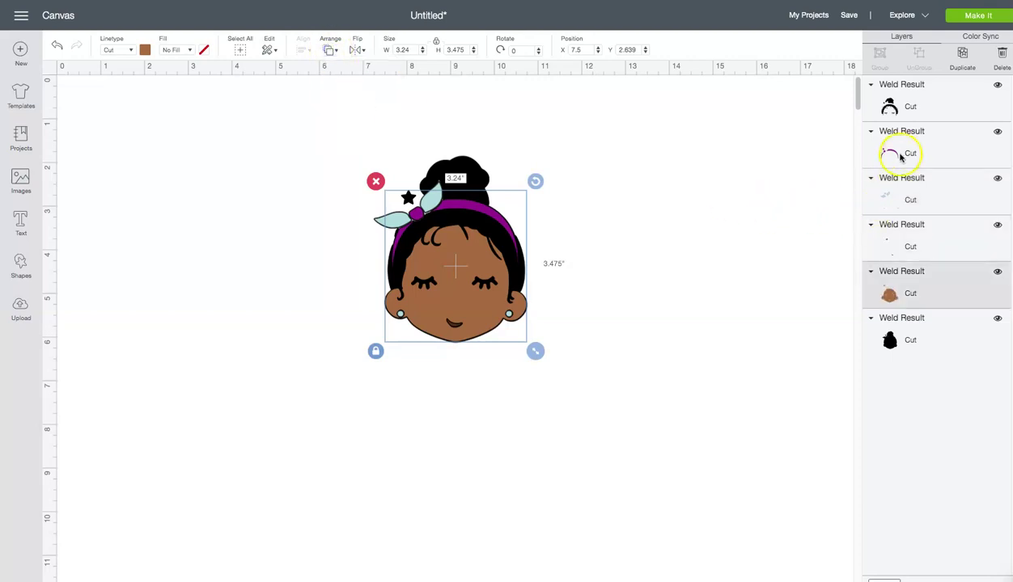
# Move the black hair and eyelashes layer backward until it sits directly above the brown face layer
pyautogui.click(906, 107)
pyautogui.click(330, 52)
pyautogui.click(338, 88)
pyautogui.click(330, 52)
pyautogui.click(343, 91)
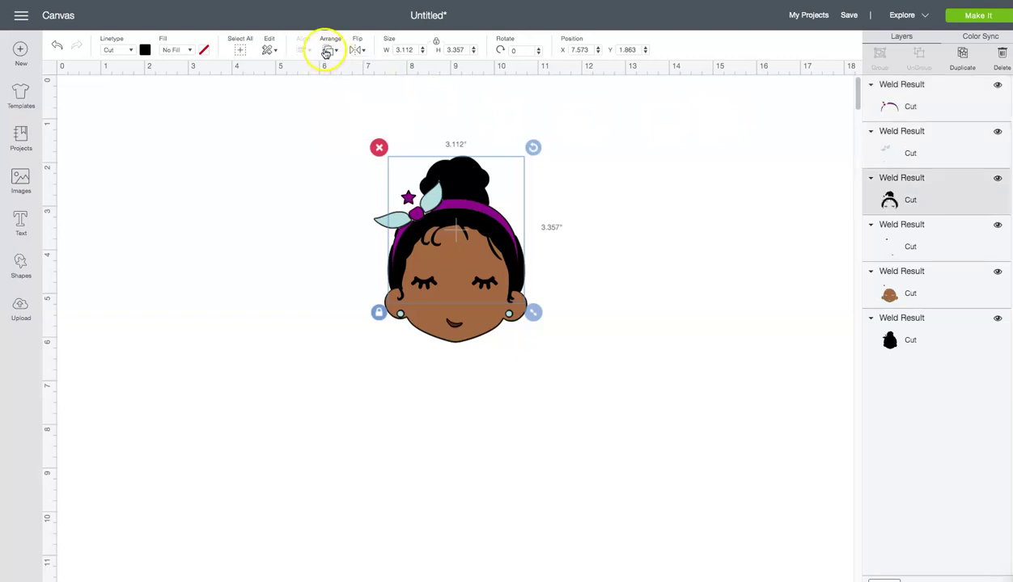
pyautogui.click(327, 52)
pyautogui.click(340, 91)
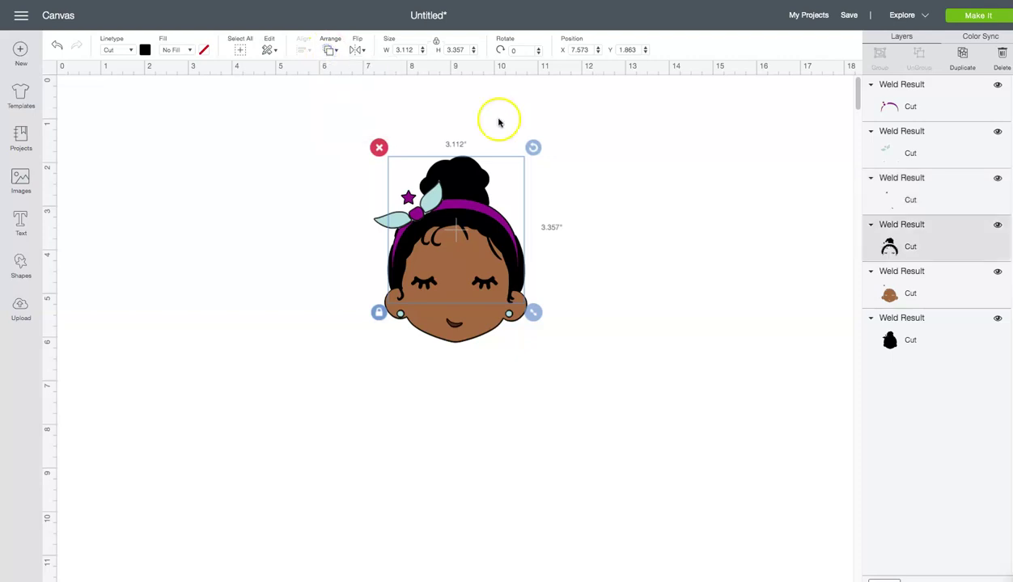
# Send the smile layer to the front and move the light-blue bow layer forward above the purple headband
pyautogui.click(902, 191)
pyautogui.click(328, 50)
pyautogui.click(351, 122)
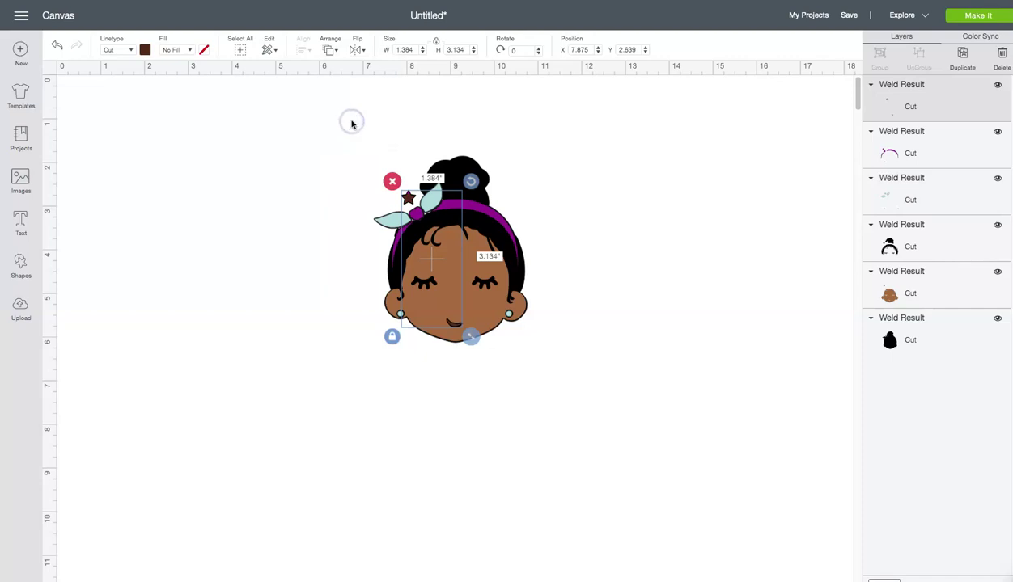
pyautogui.click(903, 195)
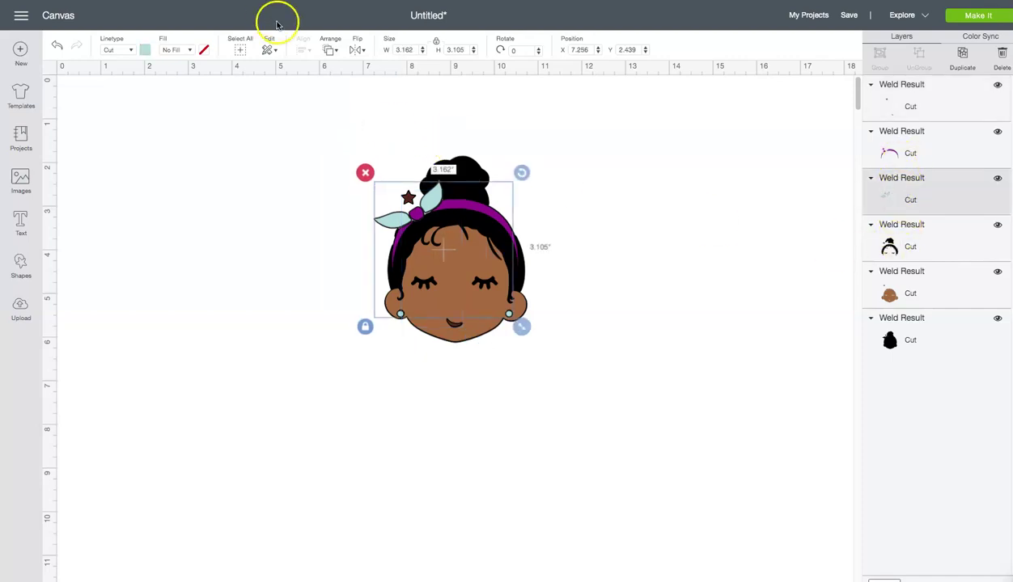
pyautogui.click(330, 50)
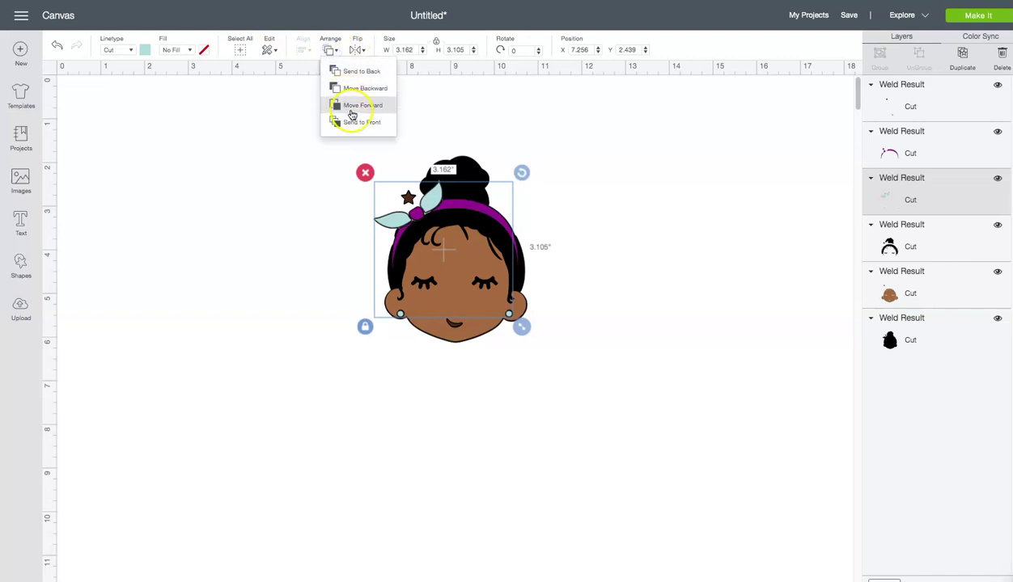
pyautogui.click(352, 109)
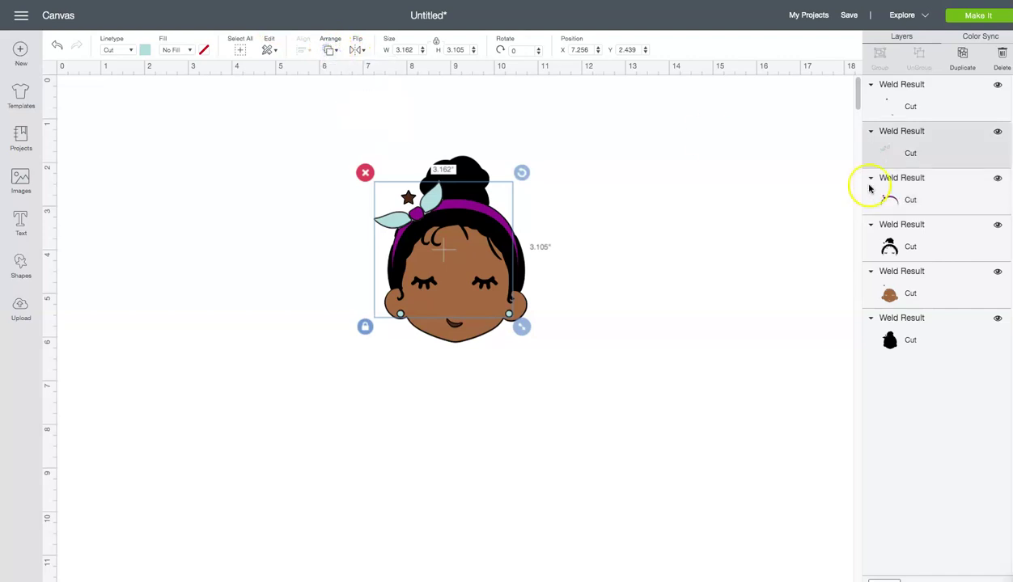
pyautogui.click(558, 375)
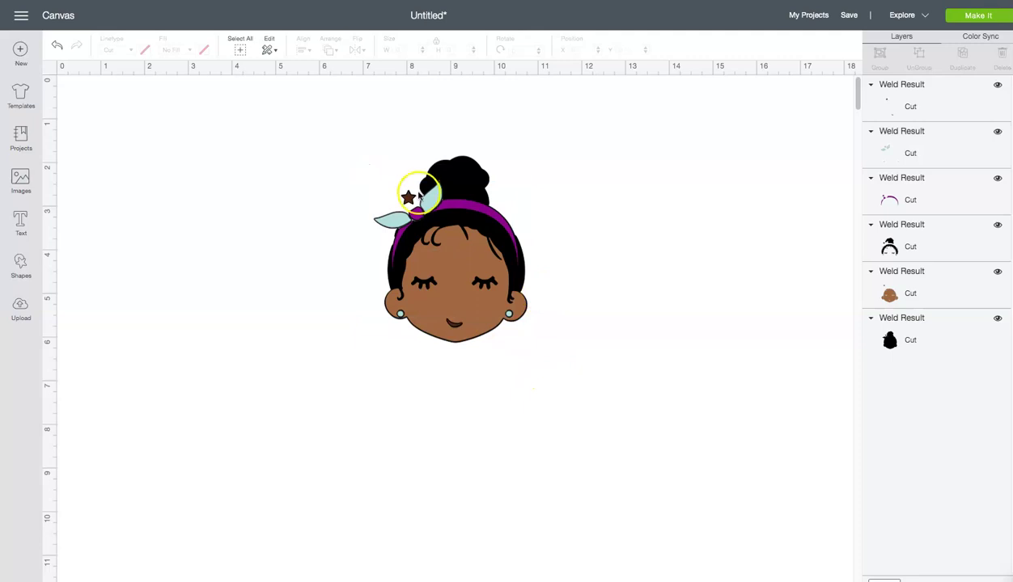
# Open the Make It preview and examine the star and layer placement on each of the colour mats
pyautogui.click(975, 15)
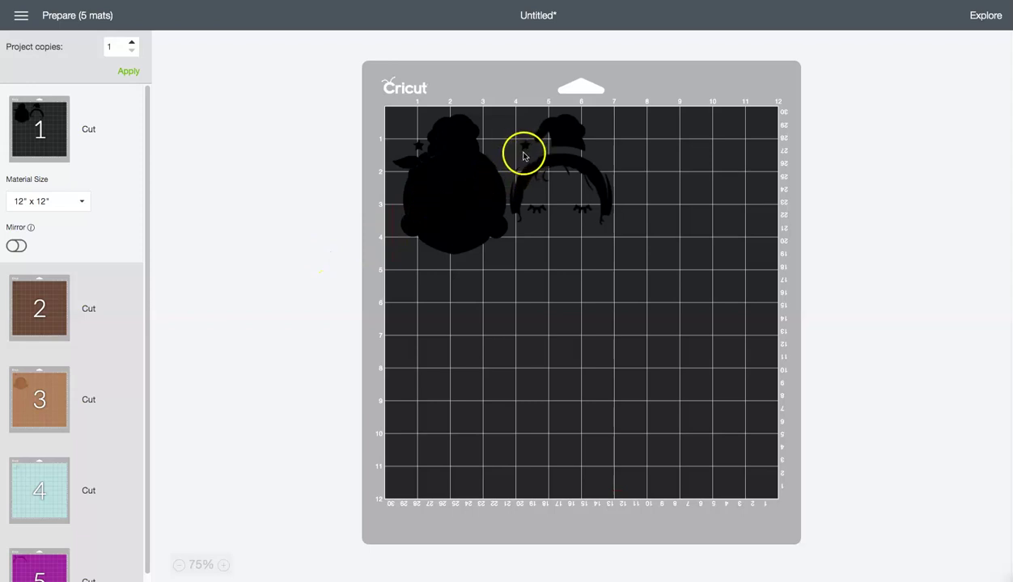
pyautogui.moveTo(561, 162)
pyautogui.mouseDown()
pyautogui.moveTo(449, 162)
pyautogui.moveTo(565, 162)
pyautogui.mouseUp()
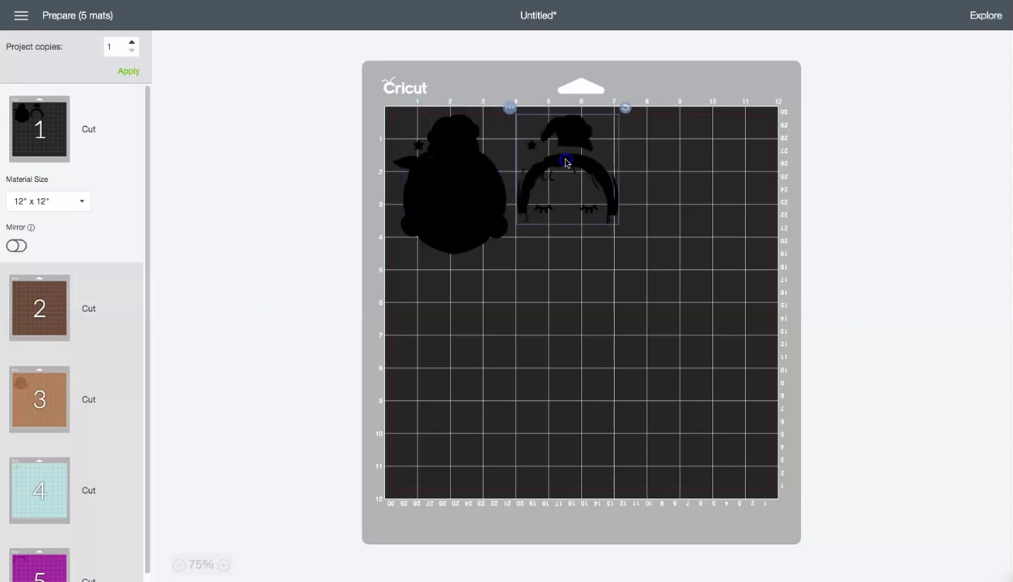
pyautogui.click(105, 269)
pyautogui.click(51, 315)
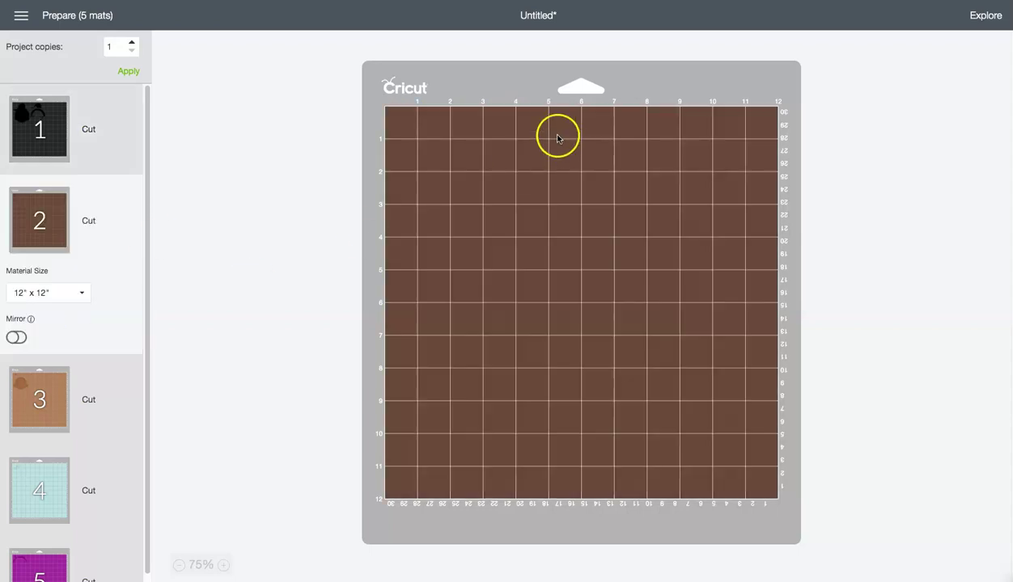
pyautogui.click(59, 393)
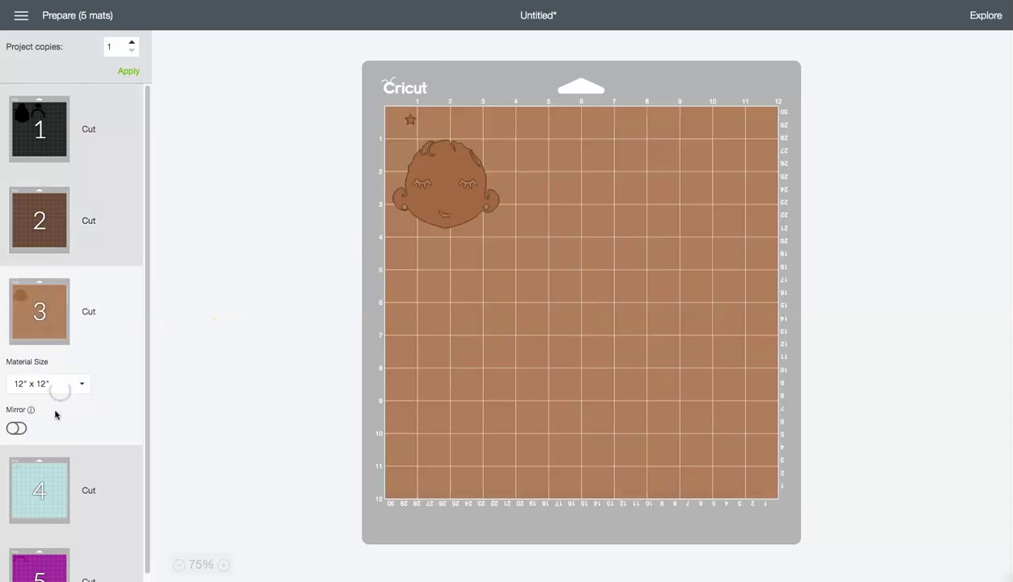
pyautogui.click(55, 477)
pyautogui.click(51, 558)
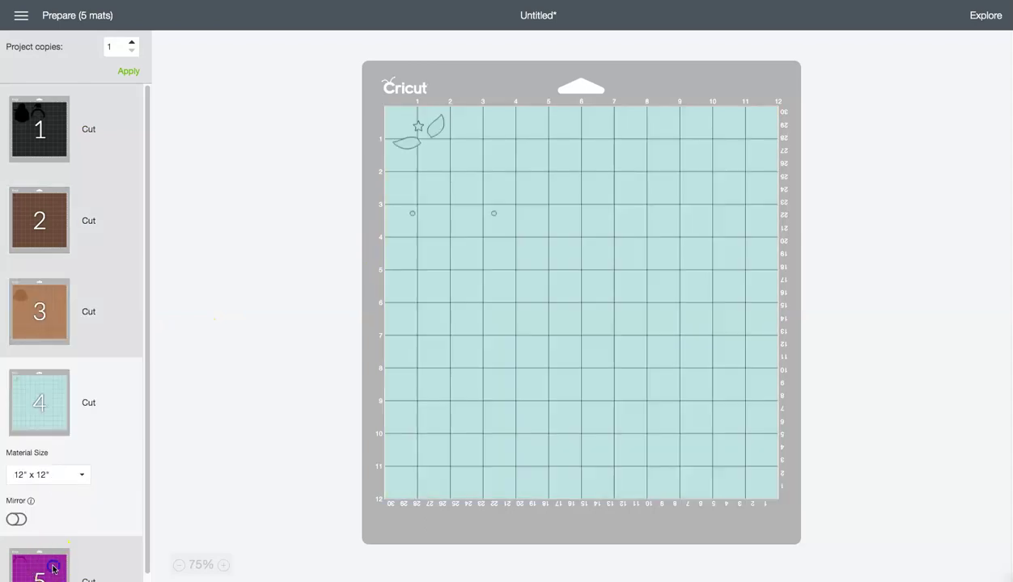
pyautogui.click(63, 534)
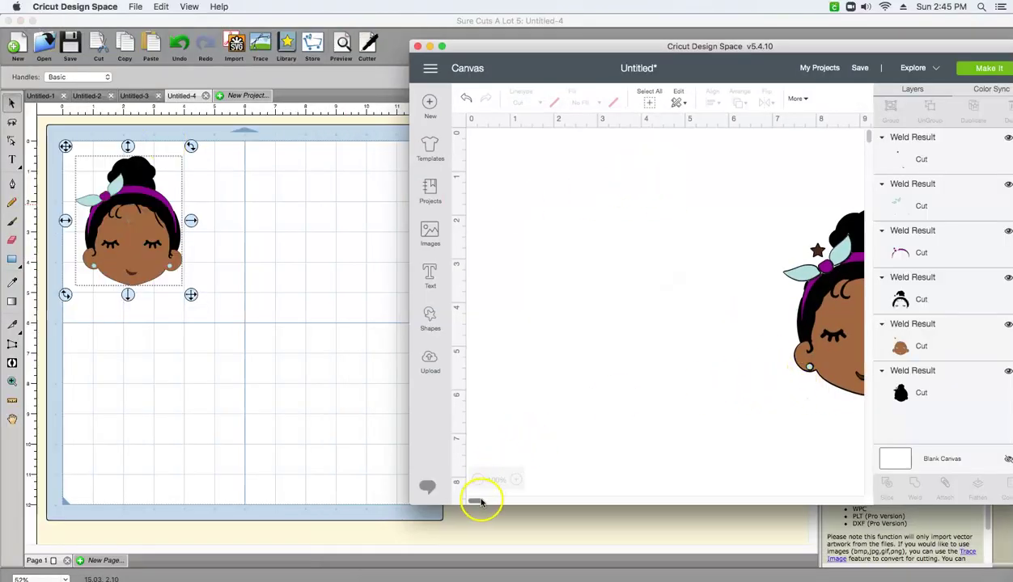
# Switch to Sure Cuts A Lot 5 and add a new page to the Untitled-4 project
pyautogui.moveTo(486, 501); pyautogui.dragTo(488, 502)
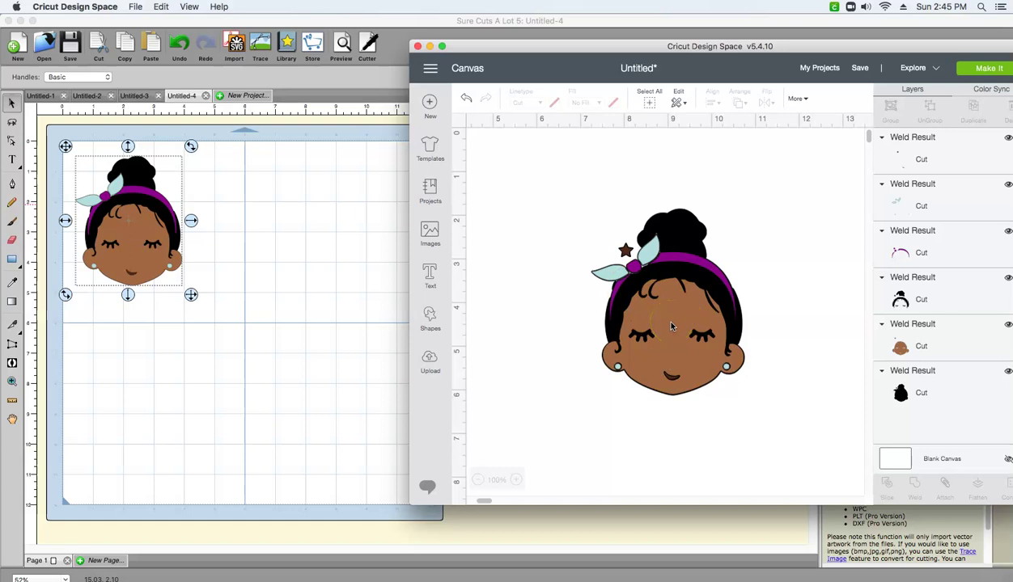
pyautogui.click(103, 566)
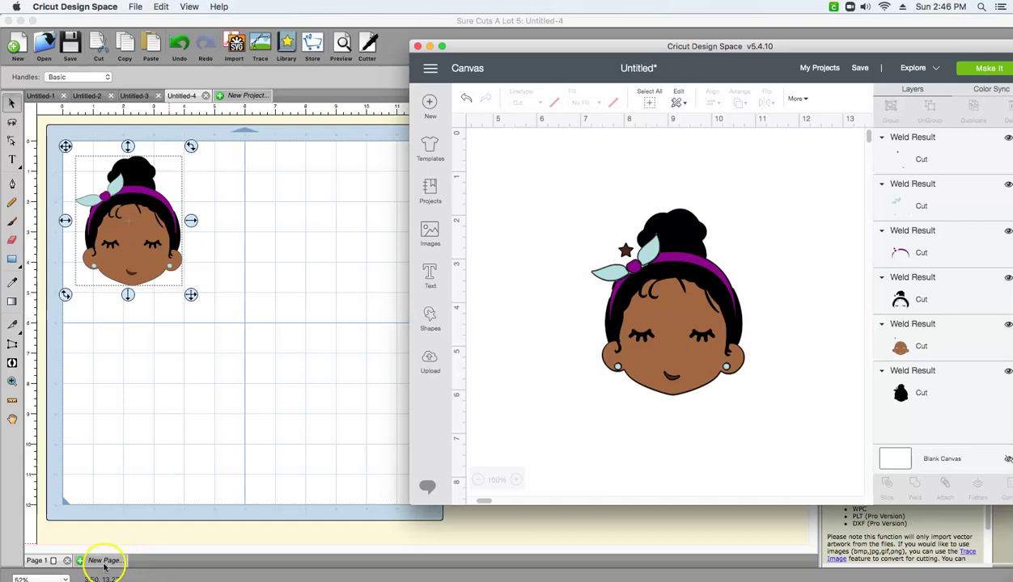